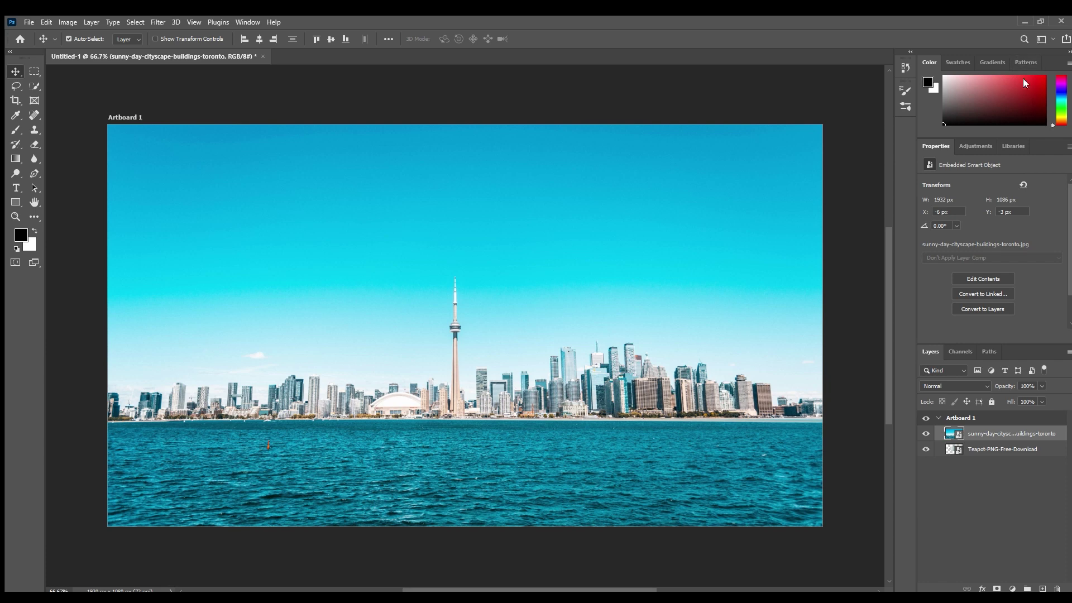
Step: Add a layer mask to the cityscape layer and paint away most of the water with a 250 px soft brush to reveal the moorland
{"action": "left_click", "coordinate": [927, 433]}
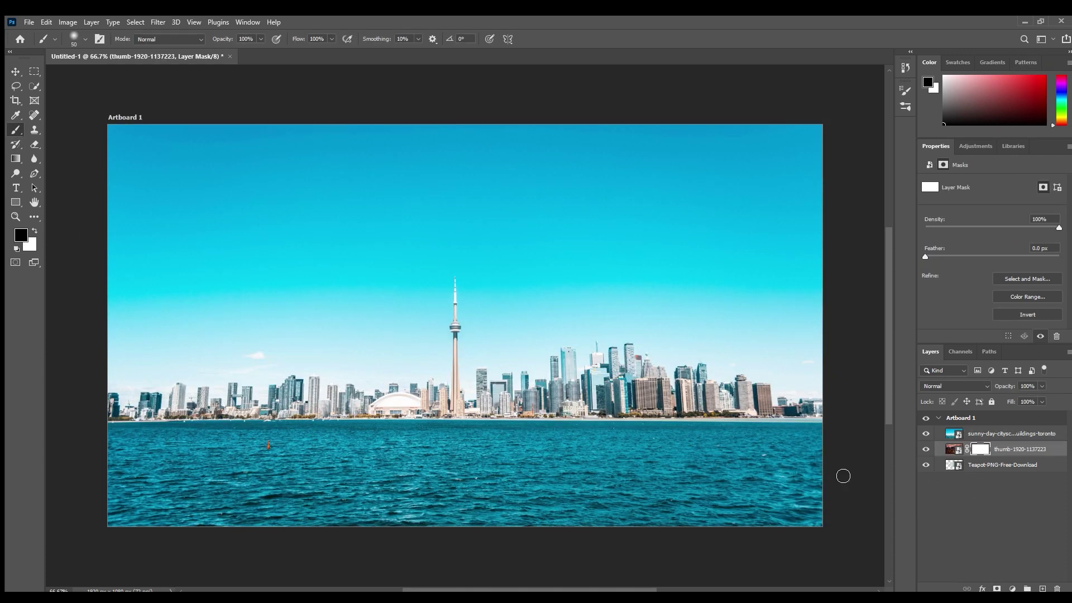
{"action": "key", "text": "bracketright"}
{"action": "key", "text": "bracketright"}
{"action": "key", "text": "bracketright"}
{"action": "key", "text": "bracketright"}
{"action": "key", "text": "bracketright"}
{"action": "key", "text": "bracketright"}
{"action": "key", "text": "bracketright"}
{"action": "key", "text": "bracketright"}
{"action": "key", "text": "bracketright"}
{"action": "left_click_drag", "start_coordinate": [255, 525], "coordinate": [856, 506]}
{"action": "left_click", "coordinate": [1021, 435]}
{"action": "left_click", "coordinate": [997, 589]}
{"action": "mouse_move", "coordinate": [763, 469]}
{"action": "left_mouse_down"}
{"action": "mouse_move", "coordinate": [424, 525]}
{"action": "mouse_move", "coordinate": [326, 521]}
{"action": "mouse_move", "coordinate": [300, 558]}
{"action": "mouse_move", "coordinate": [359, 513]}
{"action": "left_mouse_up"}
Step: Paint away the remaining water at the cityscape's lower left corner and along the shoreline so the moorland fills the foreground
{"action": "left_click", "coordinate": [986, 449]}
{"action": "left_click", "coordinate": [35, 230]}
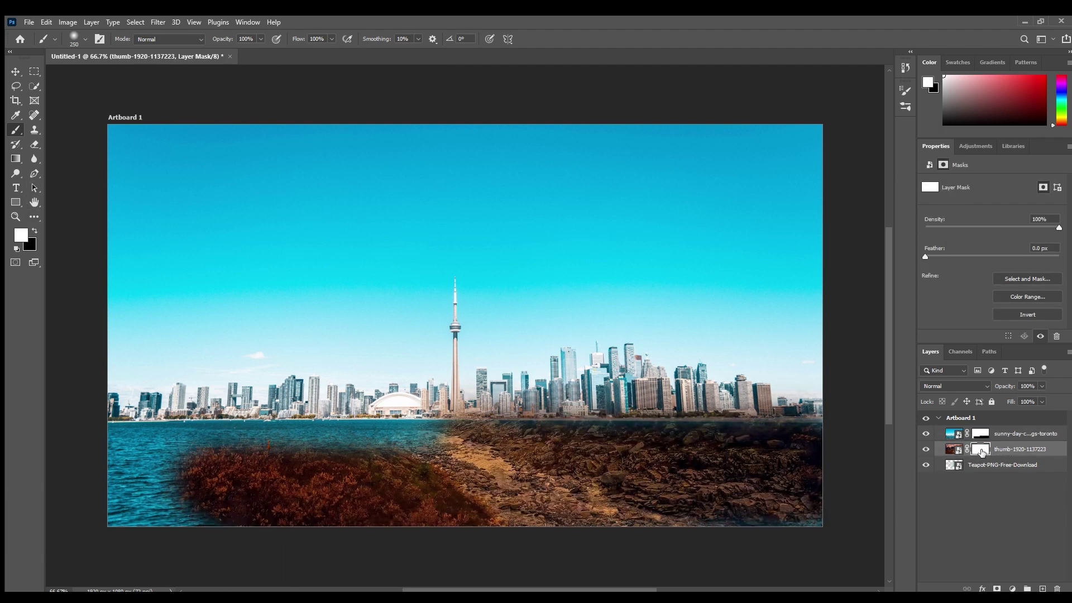
{"action": "key", "text": "alt+bracketright"}
{"action": "left_click_drag", "start_coordinate": [149, 495], "coordinate": [100, 536]}
{"action": "mouse_move", "coordinate": [139, 475]}
{"action": "left_mouse_down"}
{"action": "mouse_move", "coordinate": [36, 531]}
{"action": "mouse_move", "coordinate": [491, 438]}
{"action": "mouse_move", "coordinate": [584, 433]}
{"action": "left_mouse_up"}
Step: Bring the teapot layer to the top of the layer stack and move the teapot down onto the ground
{"action": "left_click_drag", "start_coordinate": [997, 465], "coordinate": [998, 427]}
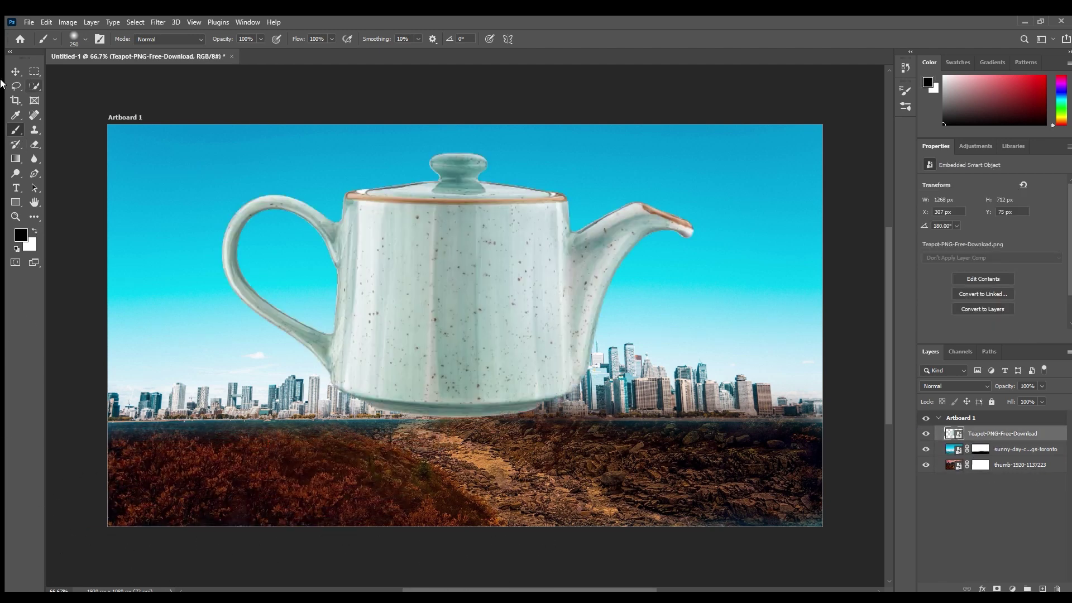
{"action": "left_click", "coordinate": [16, 72]}
{"action": "left_click_drag", "start_coordinate": [533, 293], "coordinate": [551, 334]}
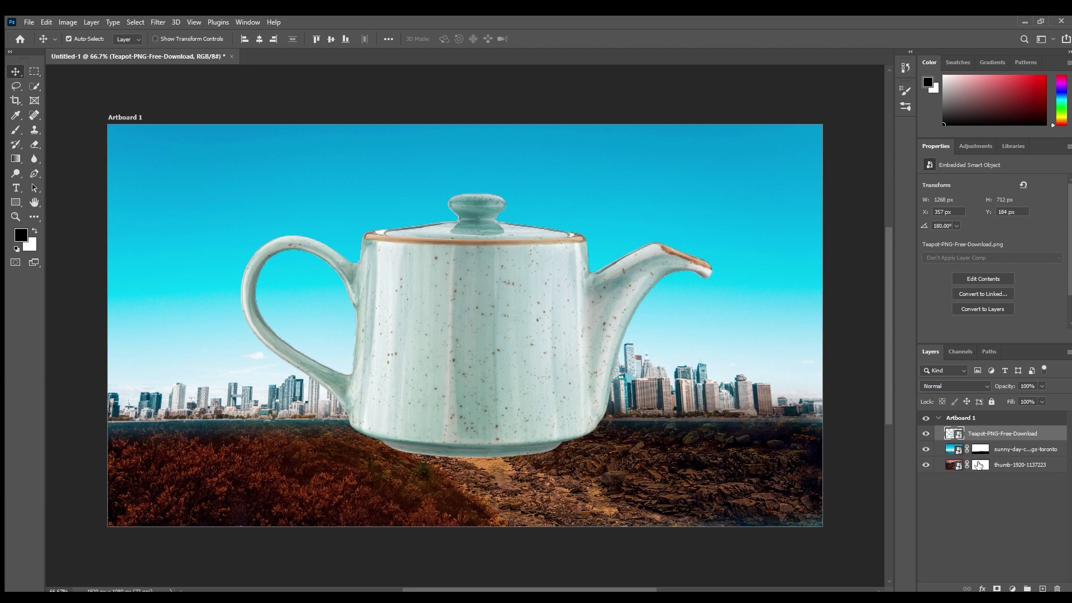
Step: Paint out the city skyline on the cityscape layer's mask so the moorland hills form the horizon
{"action": "left_click", "coordinate": [975, 463]}
{"action": "key", "text": "b"}
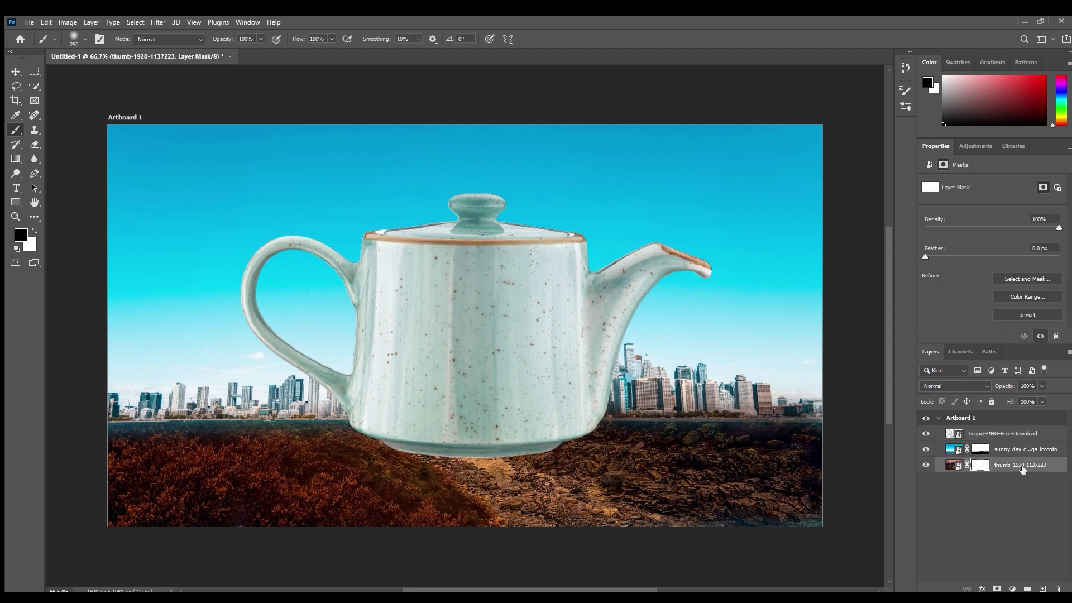
{"action": "left_click", "coordinate": [986, 452]}
{"action": "mouse_move", "coordinate": [642, 474]}
{"action": "left_mouse_down"}
{"action": "mouse_move", "coordinate": [711, 450]}
{"action": "mouse_move", "coordinate": [650, 358]}
{"action": "mouse_move", "coordinate": [827, 474]}
{"action": "mouse_move", "coordinate": [584, 474]}
{"action": "mouse_move", "coordinate": [437, 450]}
{"action": "mouse_move", "coordinate": [680, 417]}
{"action": "mouse_move", "coordinate": [586, 490]}
{"action": "left_mouse_up"}
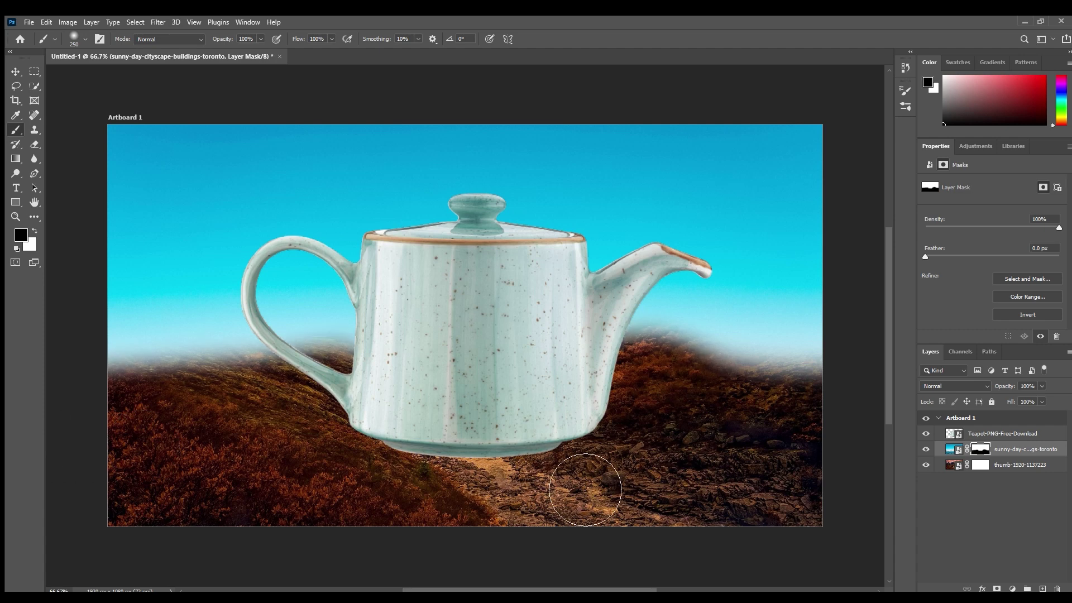
Step: Scale the teapot to about 193% and reposition it slightly up and left, standing over the path
{"action": "key", "text": "v"}
{"action": "left_click", "coordinate": [505, 294]}
{"action": "key", "text": "ctrl+t"}
{"action": "left_click_drag", "start_coordinate": [725, 563], "coordinate": [703, 535]}
{"action": "left_click_drag", "start_coordinate": [538, 363], "coordinate": [509, 351]}
{"action": "left_click_drag", "start_coordinate": [668, 527], "coordinate": [690, 549]}
{"action": "left_click_drag", "start_coordinate": [537, 336], "coordinate": [531, 321]}
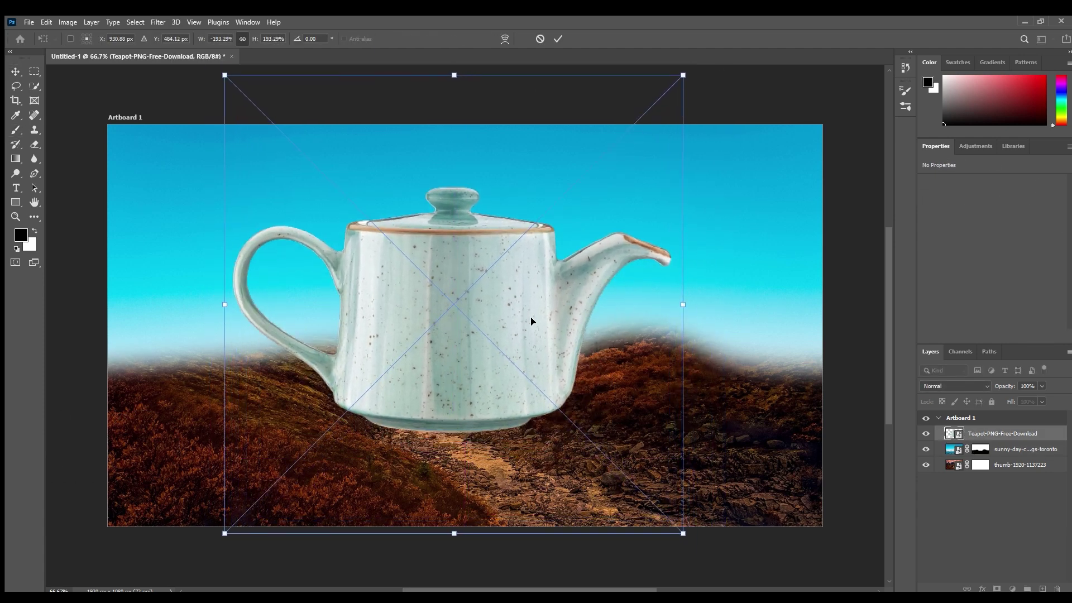
{"action": "key", "text": "Return"}
Step: Paint further along the horizon on the cityscape layer's mask to raise the visible hills
{"action": "left_click", "coordinate": [15, 131]}
{"action": "left_click", "coordinate": [981, 449]}
{"action": "mouse_move", "coordinate": [798, 399]}
{"action": "left_mouse_down"}
{"action": "mouse_move", "coordinate": [717, 429]}
{"action": "mouse_move", "coordinate": [650, 402]}
{"action": "mouse_move", "coordinate": [124, 409]}
{"action": "mouse_move", "coordinate": [296, 333]}
{"action": "left_mouse_up"}
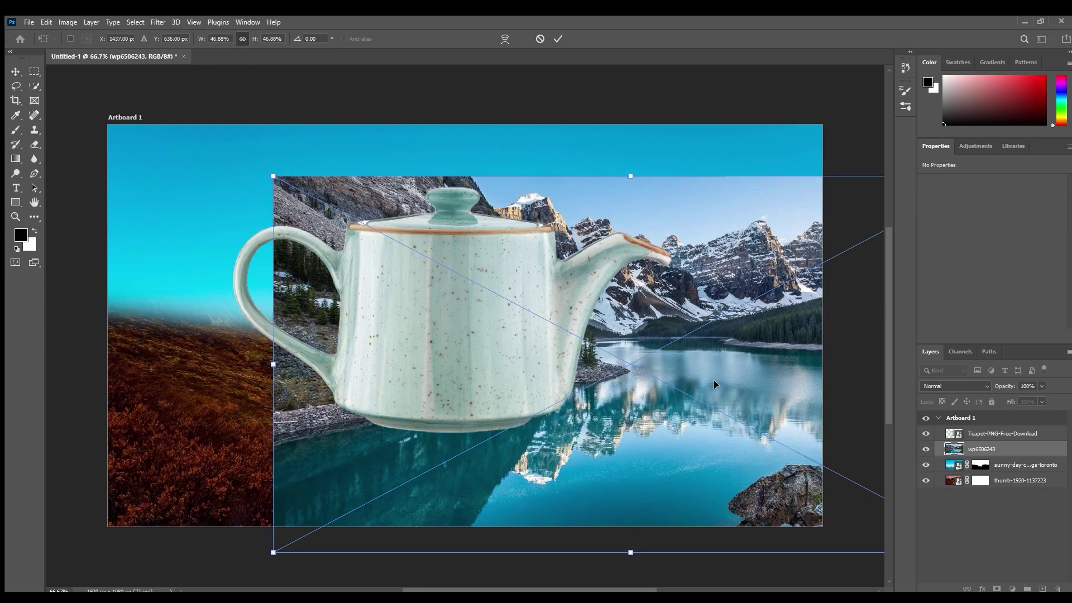
Step: Scale and position the placed mountain lake image behind the teapot, and commit the placement
{"action": "left_click_drag", "start_coordinate": [714, 379], "coordinate": [507, 325]}
{"action": "left_click_drag", "start_coordinate": [863, 530], "coordinate": [798, 539]}
{"action": "left_click_drag", "start_coordinate": [452, 341], "coordinate": [662, 355]}
{"action": "left_click_drag", "start_coordinate": [178, 545], "coordinate": [213, 531]}
{"action": "left_click", "coordinate": [556, 38]}
Step: Add a mask to the mountain lake layer, paint away unwanted areas, and transform the layer downward
{"action": "left_click", "coordinate": [998, 588]}
{"action": "mouse_move", "coordinate": [235, 167]}
{"action": "left_mouse_down"}
{"action": "mouse_move", "coordinate": [257, 178]}
{"action": "mouse_move", "coordinate": [776, 170]}
{"action": "mouse_move", "coordinate": [274, 263]}
{"action": "mouse_move", "coordinate": [756, 270]}
{"action": "mouse_move", "coordinate": [227, 292]}
{"action": "mouse_move", "coordinate": [407, 531]}
{"action": "mouse_move", "coordinate": [642, 589]}
{"action": "mouse_move", "coordinate": [584, 545]}
{"action": "mouse_move", "coordinate": [592, 391]}
{"action": "mouse_move", "coordinate": [856, 563]}
{"action": "left_mouse_up"}
{"action": "left_click", "coordinate": [12, 71]}
{"action": "key", "text": "ctrl+t"}
{"action": "left_click_drag", "start_coordinate": [589, 533], "coordinate": [594, 592]}
{"action": "left_click", "coordinate": [558, 39]}
Step: Mask out the lake image's mountains, far shore and area around the teapot, keeping only the water at the right
{"action": "scroll", "coordinate": [372, 363], "scroll_direction": "up", "scroll_amount": 1}
{"action": "left_click", "coordinate": [16, 131]}
{"action": "mouse_move", "coordinate": [190, 430]}
{"action": "left_mouse_down"}
{"action": "mouse_move", "coordinate": [220, 296]}
{"action": "mouse_move", "coordinate": [325, 289]}
{"action": "left_mouse_up"}
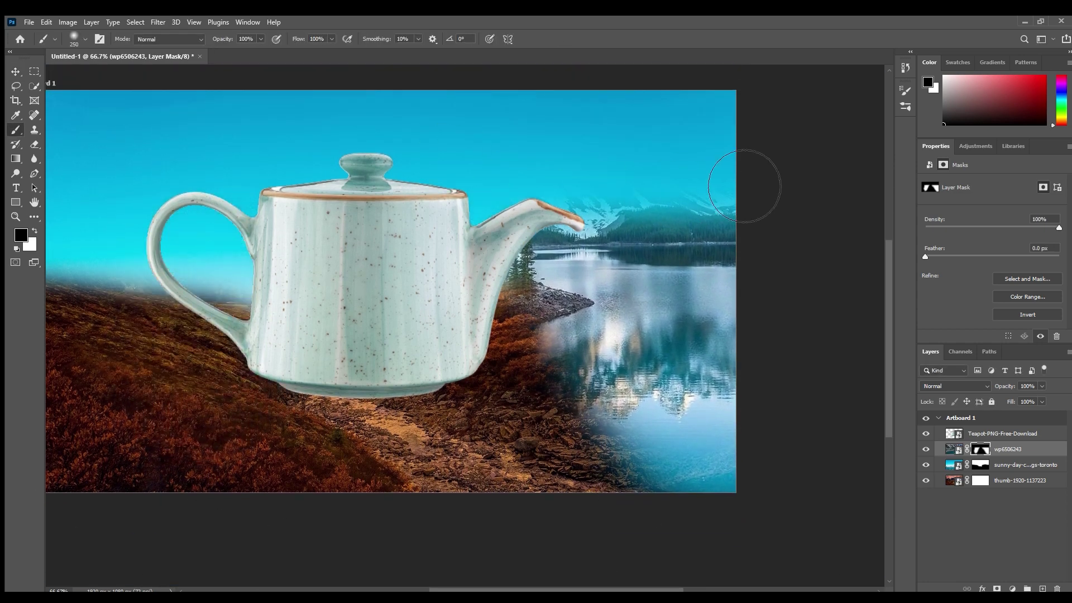
{"action": "left_click_drag", "start_coordinate": [744, 185], "coordinate": [533, 215]}
{"action": "mouse_move", "coordinate": [731, 224]}
{"action": "left_mouse_down"}
{"action": "mouse_move", "coordinate": [332, 241]}
{"action": "mouse_move", "coordinate": [731, 252]}
{"action": "left_mouse_up"}
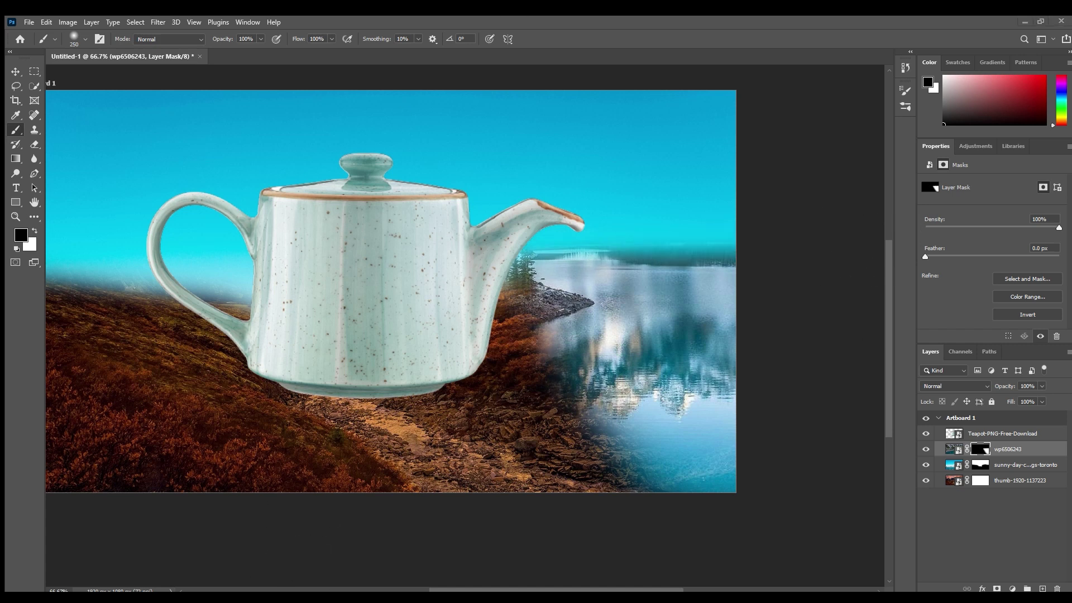
{"action": "left_click_drag", "start_coordinate": [507, 239], "coordinate": [766, 259]}
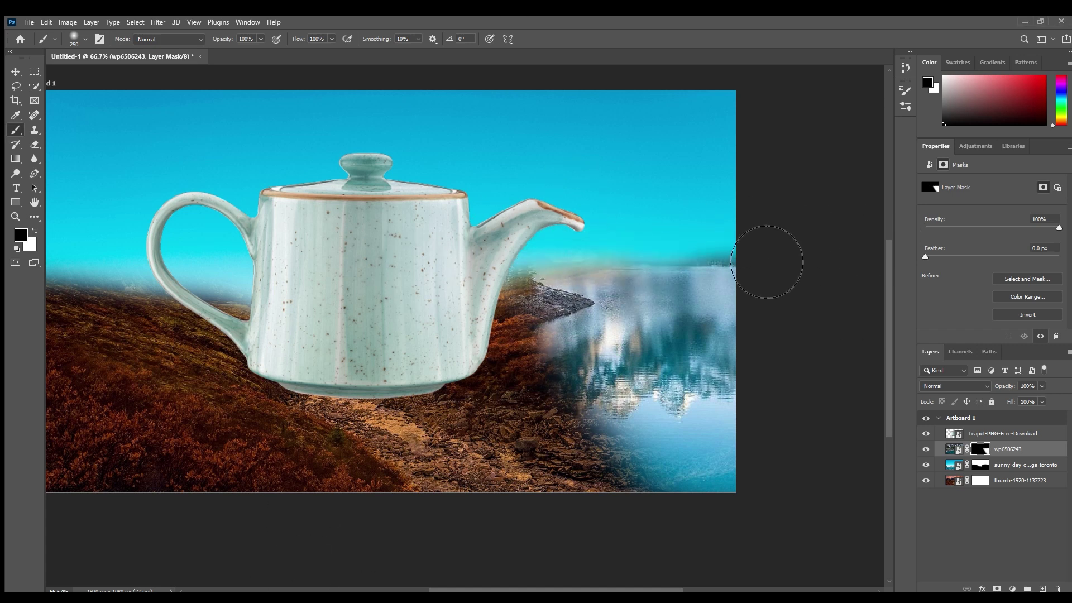
Step: Move the moorland layer above the lake and cityscape layers, directly below the teapot, with its mask selected
{"action": "left_click", "coordinate": [981, 481]}
{"action": "left_click", "coordinate": [31, 230]}
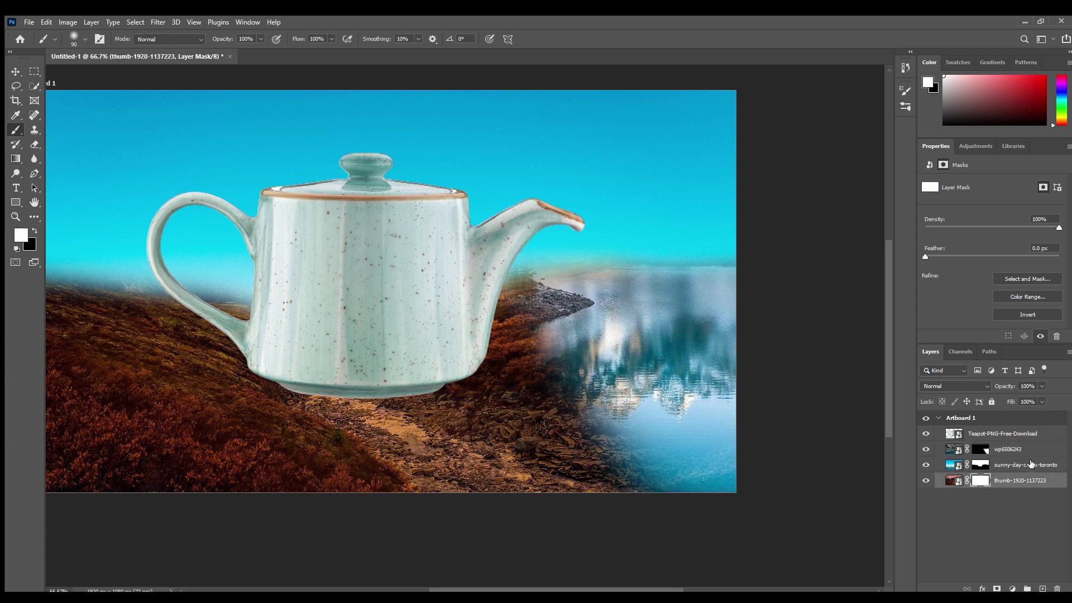
{"action": "left_click_drag", "start_coordinate": [1031, 464], "coordinate": [1028, 441]}
{"action": "left_click", "coordinate": [981, 449]}
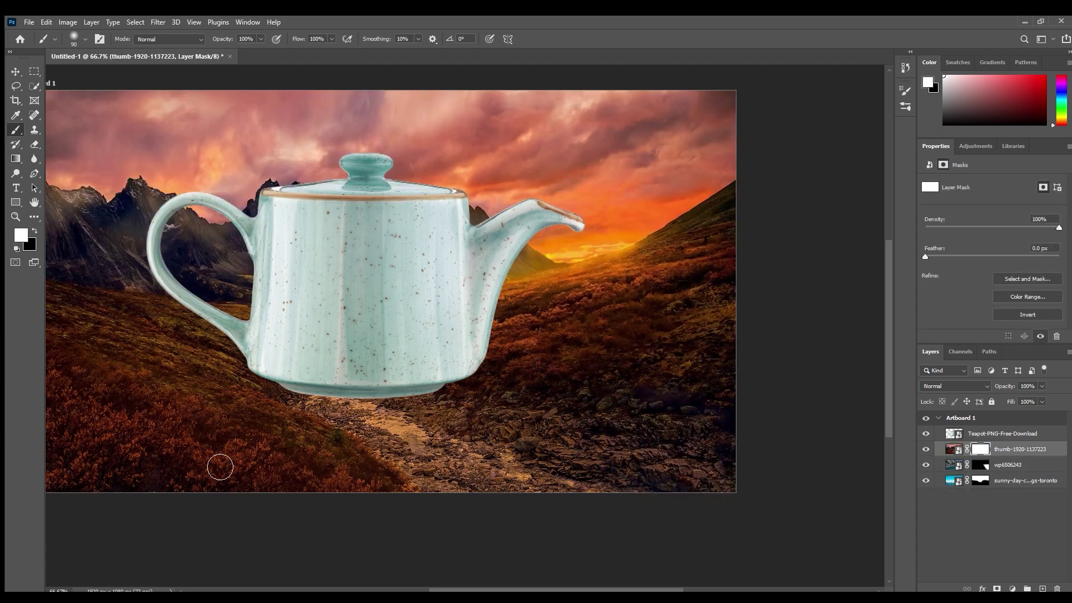
Step: Paint black across the sunset sky on the moorland layer's mask with a 400 px brush
{"action": "left_click", "coordinate": [33, 230]}
{"action": "left_click_drag", "start_coordinate": [71, 129], "coordinate": [382, 106]}
{"action": "key", "text": "bracketright"}
{"action": "key", "text": "bracketright"}
{"action": "key", "text": "bracketright"}
{"action": "key", "text": "bracketright"}
{"action": "key", "text": "bracketright"}
{"action": "key", "text": "bracketright"}
{"action": "key", "text": "bracketright"}
{"action": "key", "text": "bracketright"}
{"action": "key", "text": "bracketright"}
{"action": "key", "text": "bracketright"}
{"action": "key", "text": "bracketright"}
{"action": "key", "text": "bracketright"}
{"action": "key", "text": "bracketleft"}
{"action": "key", "text": "bracketleft"}
{"action": "key", "text": "bracketleft"}
{"action": "key", "text": "bracketleft"}
{"action": "left_click_drag", "start_coordinate": [56, 125], "coordinate": [821, 175]}
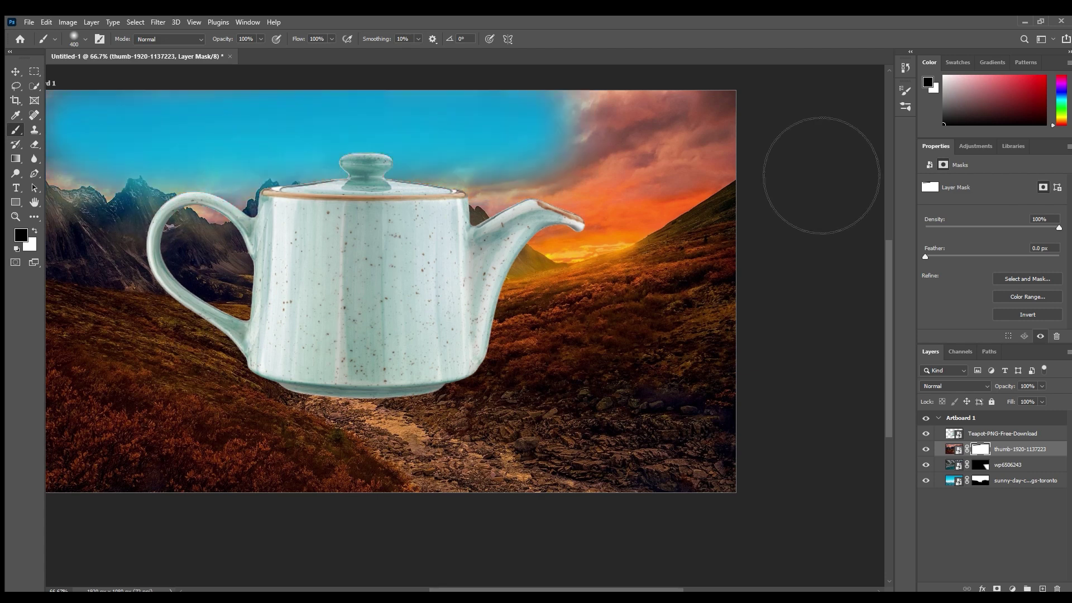
Step: Mask out the moorland's mountains behind the teapot and its right hillside to reveal the lake
{"action": "left_click_drag", "start_coordinate": [339, 262], "coordinate": [564, 279]}
{"action": "mouse_move", "coordinate": [470, 217]}
{"action": "left_mouse_down"}
{"action": "mouse_move", "coordinate": [264, 255]}
{"action": "mouse_move", "coordinate": [488, 308]}
{"action": "left_mouse_up"}
{"action": "left_click_drag", "start_coordinate": [626, 263], "coordinate": [329, 332]}
{"action": "mouse_move", "coordinate": [645, 309]}
{"action": "left_mouse_down"}
{"action": "mouse_move", "coordinate": [682, 443]}
{"action": "mouse_move", "coordinate": [562, 419]}
{"action": "mouse_move", "coordinate": [586, 527]}
{"action": "mouse_move", "coordinate": [710, 353]}
{"action": "left_mouse_up"}
{"action": "left_click_drag", "start_coordinate": [550, 397], "coordinate": [723, 348]}
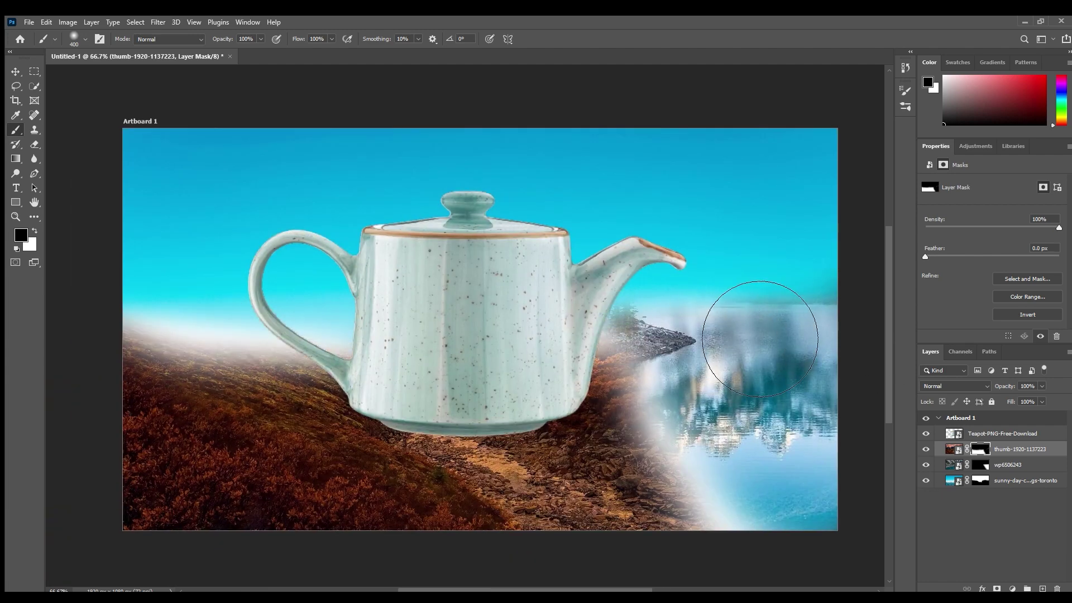
Step: Try to repaint the moorland mask around the lake's far shore with a smaller brush, and undo the strokes
{"action": "key", "text": "bracketleft"}
{"action": "key", "text": "bracketleft"}
{"action": "key", "text": "bracketleft"}
{"action": "key", "text": "bracketleft"}
{"action": "key", "text": "bracketleft"}
{"action": "key", "text": "bracketleft"}
{"action": "left_click_drag", "start_coordinate": [636, 293], "coordinate": [871, 260]}
{"action": "key", "text": "ctrl+z"}
{"action": "key", "text": "ctrl+z"}
{"action": "mouse_move", "coordinate": [778, 297]}
{"action": "left_mouse_down"}
{"action": "mouse_move", "coordinate": [923, 279]}
{"action": "mouse_move", "coordinate": [851, 312]}
{"action": "mouse_move", "coordinate": [767, 305]}
{"action": "mouse_move", "coordinate": [866, 302]}
{"action": "mouse_move", "coordinate": [569, 333]}
{"action": "mouse_move", "coordinate": [650, 316]}
{"action": "mouse_move", "coordinate": [807, 323]}
{"action": "mouse_move", "coordinate": [754, 319]}
{"action": "mouse_move", "coordinate": [854, 369]}
{"action": "mouse_move", "coordinate": [846, 347]}
{"action": "left_mouse_up"}
{"action": "key", "text": "bracketleft"}
{"action": "key", "text": "bracketleft"}
{"action": "key", "text": "bracketleft"}
{"action": "key", "text": "ctrl+z"}
Step: Paint the moorland hillside back in behind the lake and along its left shore
{"action": "mouse_move", "coordinate": [771, 327]}
{"action": "left_mouse_down"}
{"action": "mouse_move", "coordinate": [815, 335]}
{"action": "mouse_move", "coordinate": [704, 317]}
{"action": "left_mouse_up"}
{"action": "mouse_move", "coordinate": [633, 344]}
{"action": "left_mouse_down"}
{"action": "mouse_move", "coordinate": [628, 422]}
{"action": "mouse_move", "coordinate": [645, 360]}
{"action": "mouse_move", "coordinate": [698, 525]}
{"action": "mouse_move", "coordinate": [742, 560]}
{"action": "mouse_move", "coordinate": [693, 470]}
{"action": "mouse_move", "coordinate": [789, 557]}
{"action": "left_mouse_up"}
{"action": "left_click_drag", "start_coordinate": [696, 304], "coordinate": [832, 259]}
Step: Swap the brush colours and trim the moorland mask along the hill's ridge and the lake's left edge
{"action": "left_click", "coordinate": [35, 231]}
{"action": "mouse_move", "coordinate": [617, 302]}
{"action": "left_mouse_down"}
{"action": "mouse_move", "coordinate": [776, 268]}
{"action": "mouse_move", "coordinate": [688, 296]}
{"action": "left_mouse_up"}
{"action": "left_click_drag", "start_coordinate": [661, 332], "coordinate": [656, 522]}
{"action": "left_click_drag", "start_coordinate": [684, 446], "coordinate": [726, 522]}
Step: Place the yellow door image on the teapot, scale it to about 39%, and move its layer above the teapot layer
{"action": "left_click", "coordinate": [954, 449]}
{"action": "left_click", "coordinate": [1026, 21]}
{"action": "mouse_move", "coordinate": [594, 519]}
{"action": "left_mouse_down"}
{"action": "mouse_move", "coordinate": [543, 411]}
{"action": "mouse_move", "coordinate": [524, 403]}
{"action": "left_mouse_up"}
{"action": "left_click", "coordinate": [557, 38]}
{"action": "left_click_drag", "start_coordinate": [1016, 448], "coordinate": [1019, 428]}
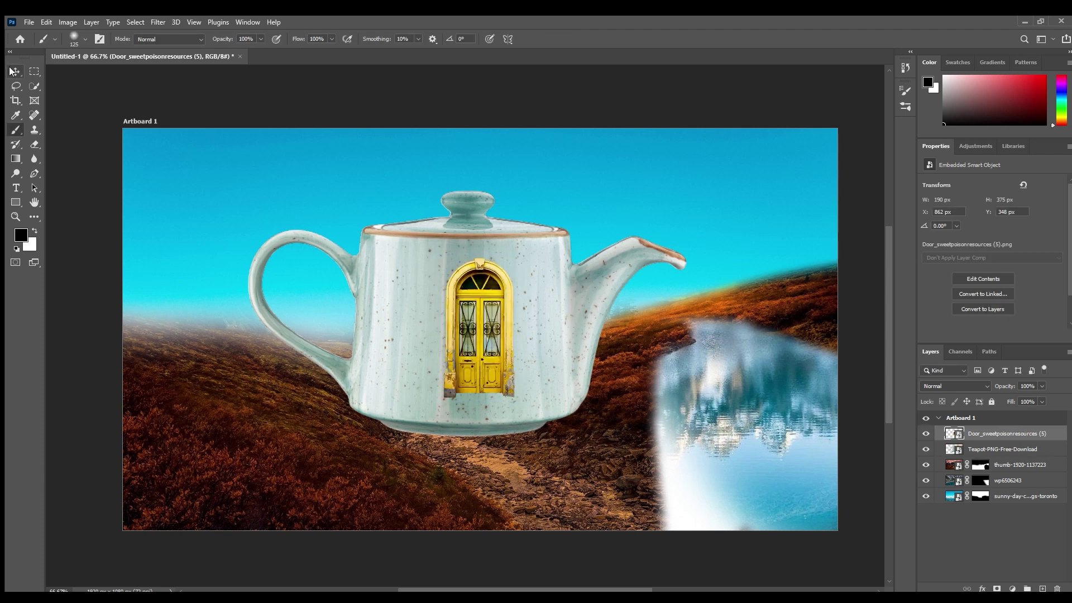
Step: Scale the yellow door down further and seat it at the centre of the teapot's base
{"action": "left_click", "coordinate": [15, 71]}
{"action": "left_click_drag", "start_coordinate": [482, 326], "coordinate": [470, 349]}
{"action": "key", "text": "ctrl+t"}
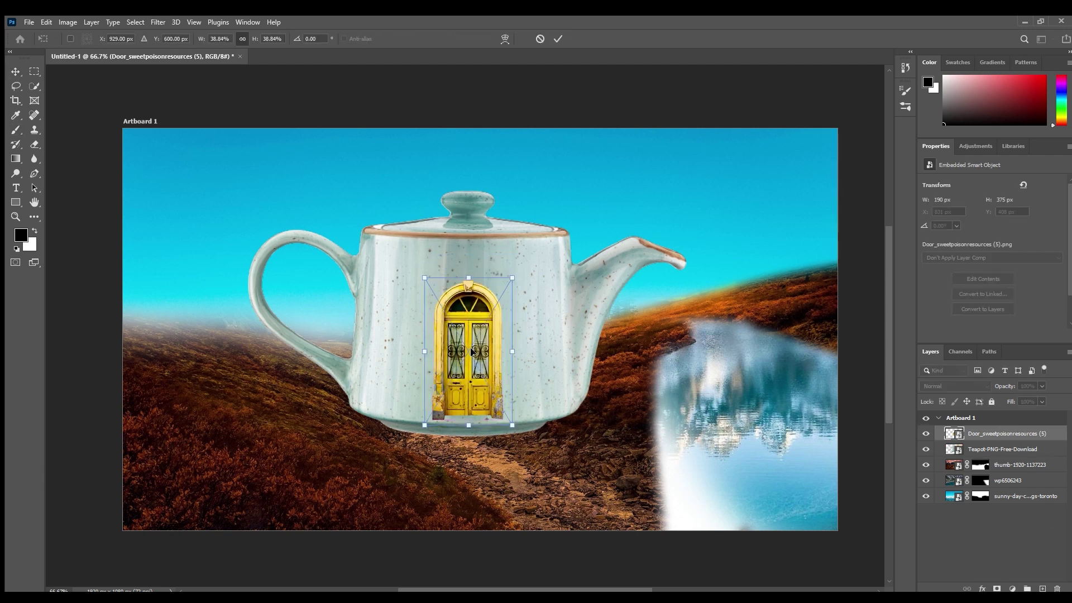
{"action": "left_click_drag", "start_coordinate": [504, 280], "coordinate": [491, 306]}
{"action": "left_click_drag", "start_coordinate": [472, 356], "coordinate": [470, 382]}
{"action": "left_click", "coordinate": [557, 38]}
{"action": "left_click", "coordinate": [558, 38]}
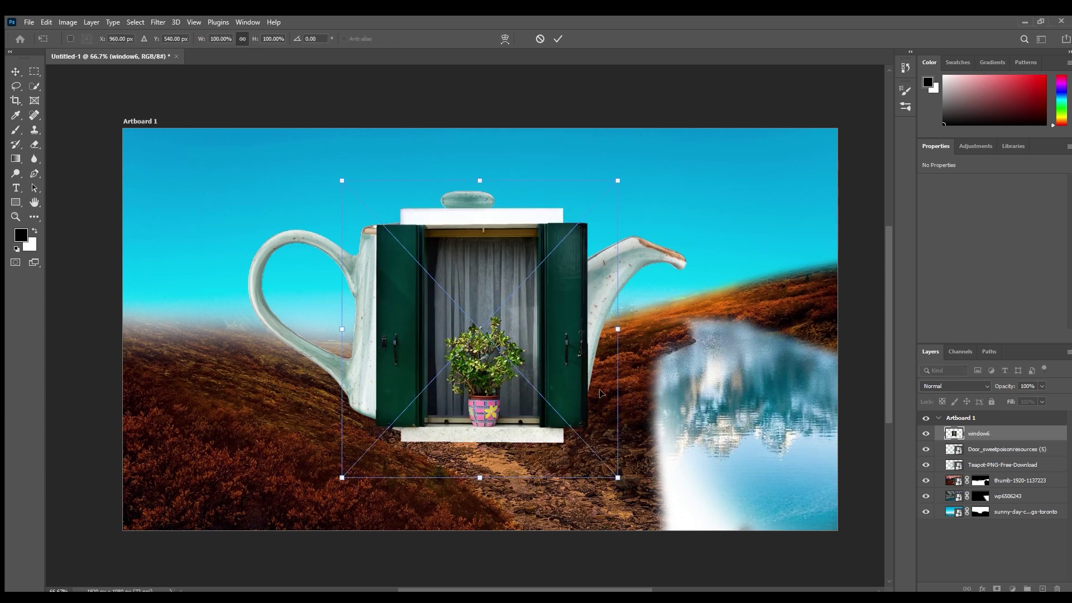
Step: Scale the placed shuttered window to 150 × 165 px on the teapot and place a duplicate left of the door
{"action": "left_click_drag", "start_coordinate": [616, 474], "coordinate": [562, 343]}
{"action": "key", "text": "Return"}
{"action": "key", "text": "ctrl+j"}
{"action": "left_click_drag", "start_coordinate": [525, 304], "coordinate": [416, 300]}
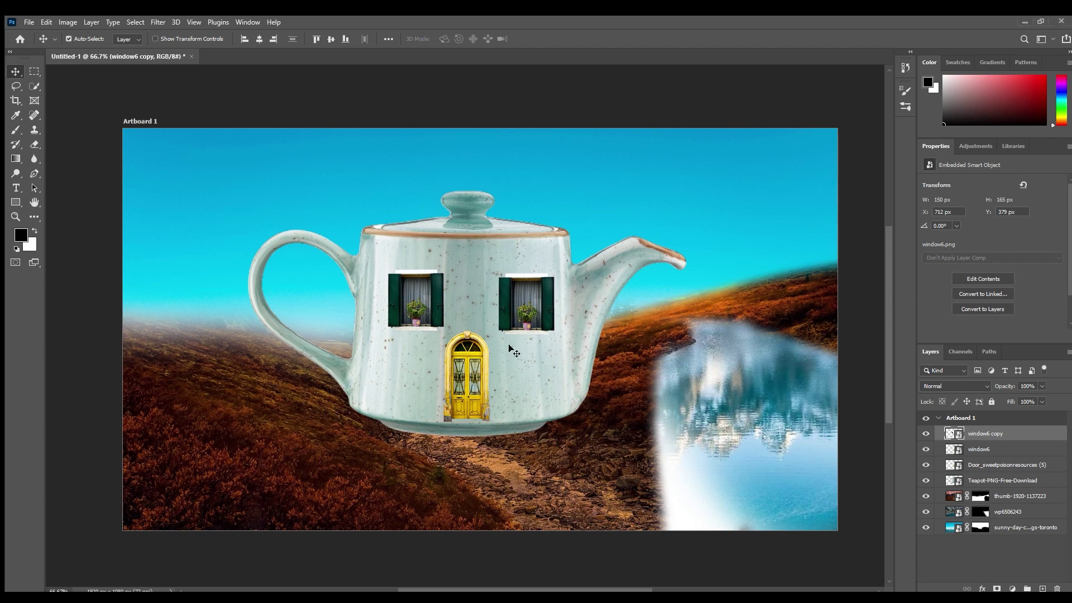
Step: Add a layer mask to the teapot layer and brush away its bottom edge to blend it into the ground
{"action": "left_click", "coordinate": [998, 463]}
{"action": "left_click", "coordinate": [998, 480]}
{"action": "left_click", "coordinate": [997, 589]}
{"action": "left_click", "coordinate": [16, 130]}
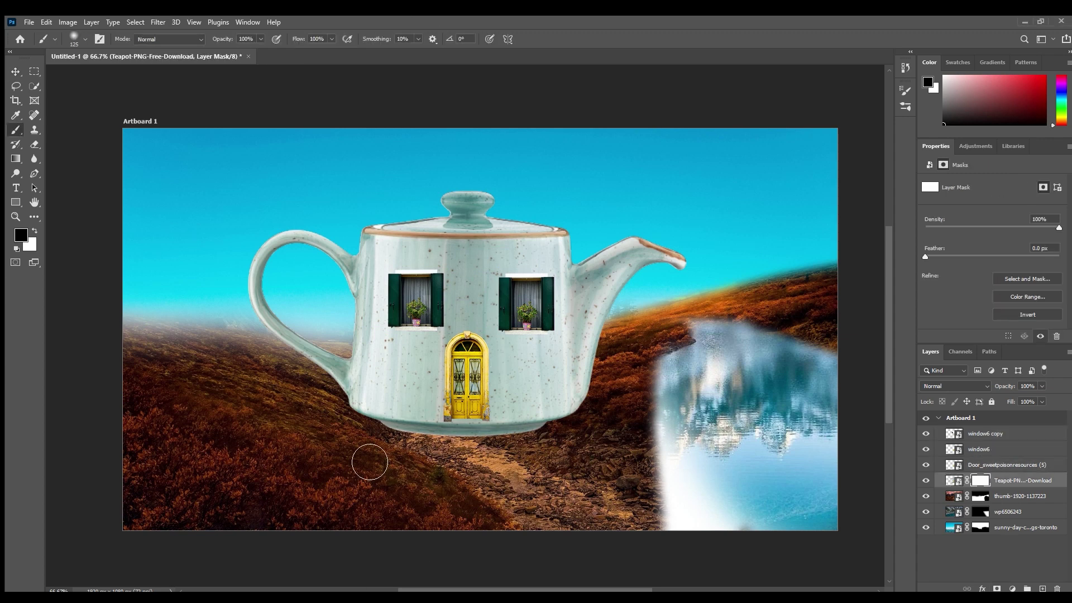
{"action": "mouse_move", "coordinate": [380, 432]}
{"action": "left_mouse_down"}
{"action": "mouse_move", "coordinate": [601, 439]}
{"action": "mouse_move", "coordinate": [380, 420]}
{"action": "left_mouse_up"}
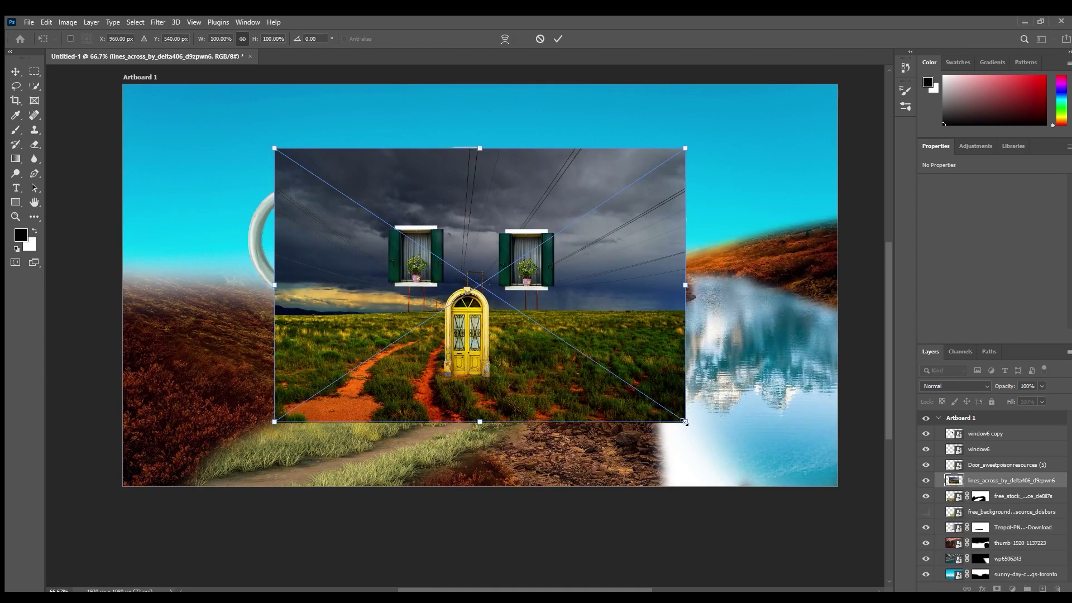
Step: Enlarge the placed stormy field image to 1930 px wide so it fills the artboard, and shift it upward
{"action": "left_click_drag", "start_coordinate": [685, 422], "coordinate": [854, 496]}
{"action": "left_click_drag", "start_coordinate": [690, 397], "coordinate": [693, 359]}
{"action": "left_click", "coordinate": [558, 39]}
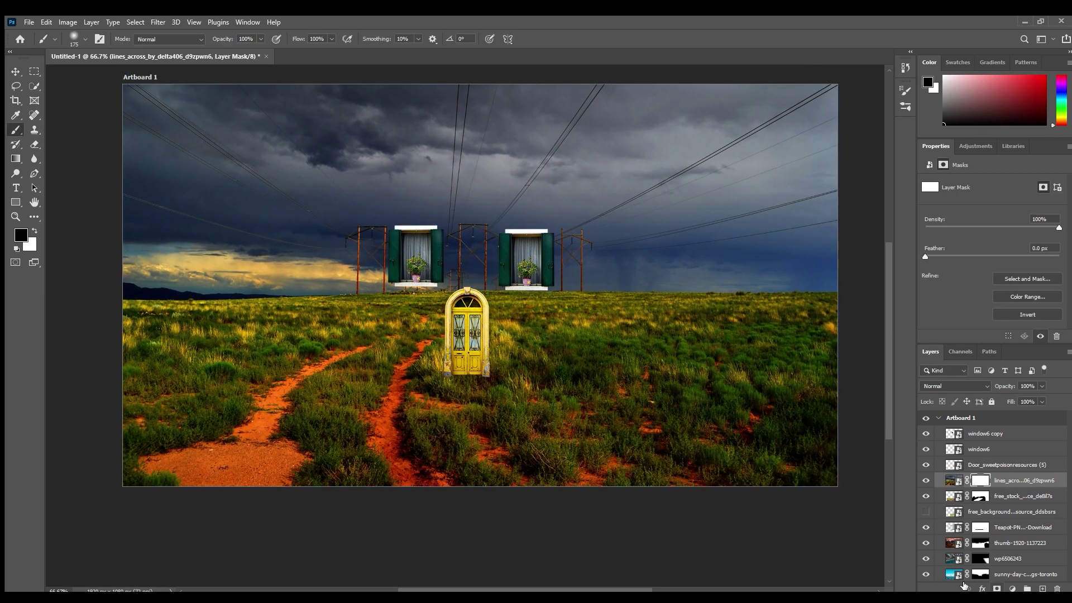
Step: Mask out the field image's sky and the areas over the teapot and lake, keeping the green field around them
{"action": "mouse_move", "coordinate": [815, 106]}
{"action": "left_mouse_down"}
{"action": "mouse_move", "coordinate": [491, 124]}
{"action": "mouse_move", "coordinate": [614, 224]}
{"action": "mouse_move", "coordinate": [384, 241]}
{"action": "mouse_move", "coordinate": [855, 201]}
{"action": "mouse_move", "coordinate": [884, 229]}
{"action": "mouse_move", "coordinate": [787, 327]}
{"action": "mouse_move", "coordinate": [723, 282]}
{"action": "mouse_move", "coordinate": [842, 383]}
{"action": "mouse_move", "coordinate": [860, 467]}
{"action": "mouse_move", "coordinate": [743, 458]}
{"action": "mouse_move", "coordinate": [790, 451]}
{"action": "mouse_move", "coordinate": [715, 330]}
{"action": "mouse_move", "coordinate": [706, 491]}
{"action": "left_mouse_up"}
{"action": "mouse_move", "coordinate": [134, 287]}
{"action": "left_mouse_down"}
{"action": "mouse_move", "coordinate": [425, 279]}
{"action": "mouse_move", "coordinate": [496, 337]}
{"action": "mouse_move", "coordinate": [576, 326]}
{"action": "mouse_move", "coordinate": [528, 387]}
{"action": "left_mouse_up"}
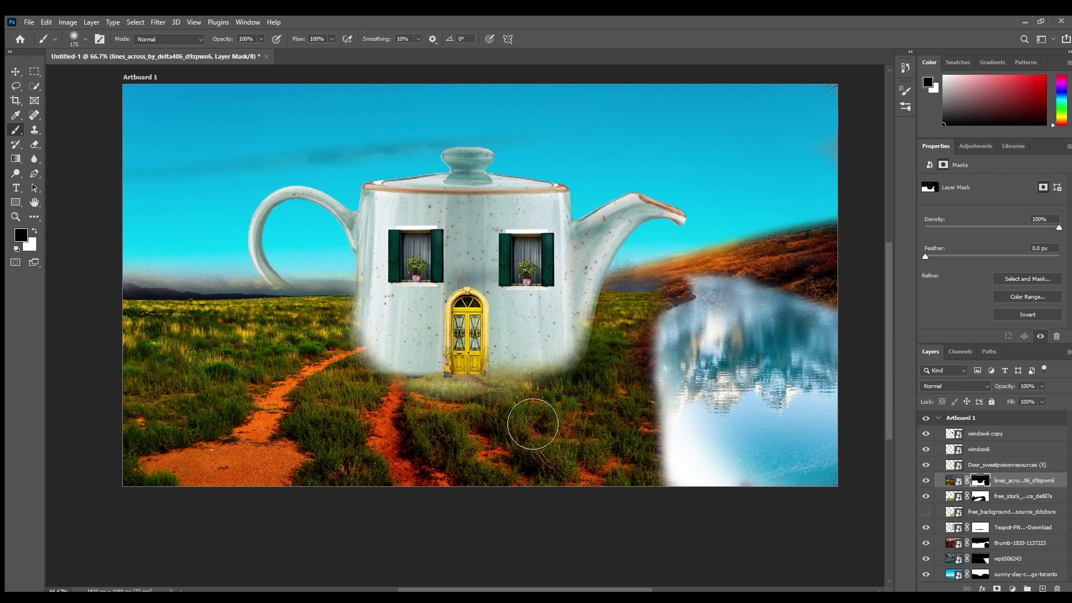
{"action": "left_click_drag", "start_coordinate": [245, 281], "coordinate": [275, 274]}
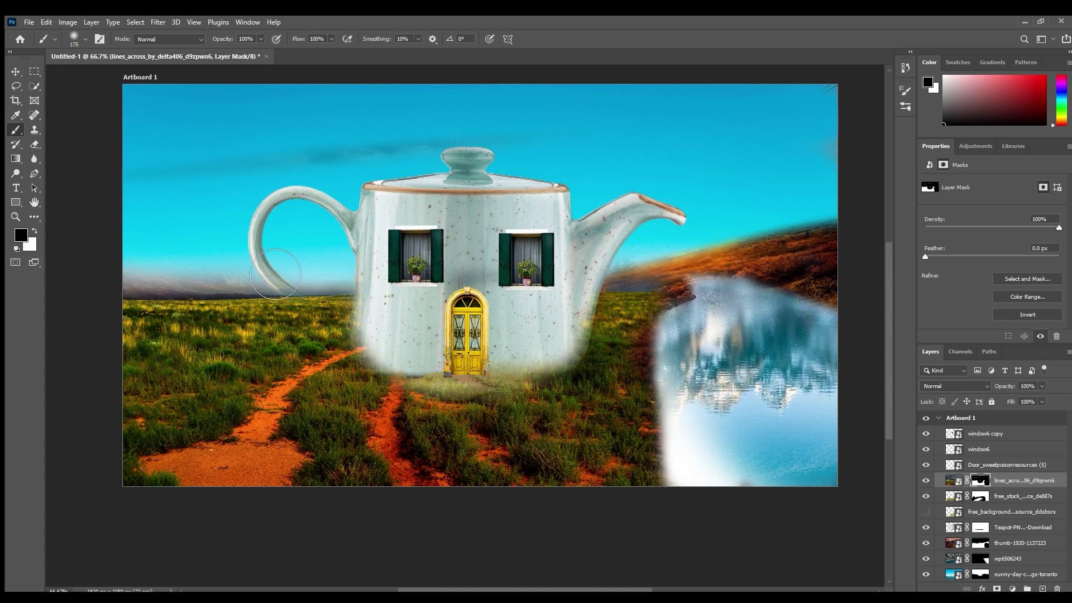
Step: Try to paint the field back in along the lake's far shore, and undo the strokes
{"action": "left_click", "coordinate": [34, 229]}
{"action": "mouse_move", "coordinate": [813, 248]}
{"action": "left_mouse_down"}
{"action": "mouse_move", "coordinate": [869, 288]}
{"action": "mouse_move", "coordinate": [882, 314]}
{"action": "left_mouse_up"}
{"action": "left_click_drag", "start_coordinate": [721, 246], "coordinate": [879, 268]}
{"action": "key", "text": "ctrl+z"}
{"action": "key", "text": "ctrl+z"}
{"action": "key", "text": "ctrl+z"}
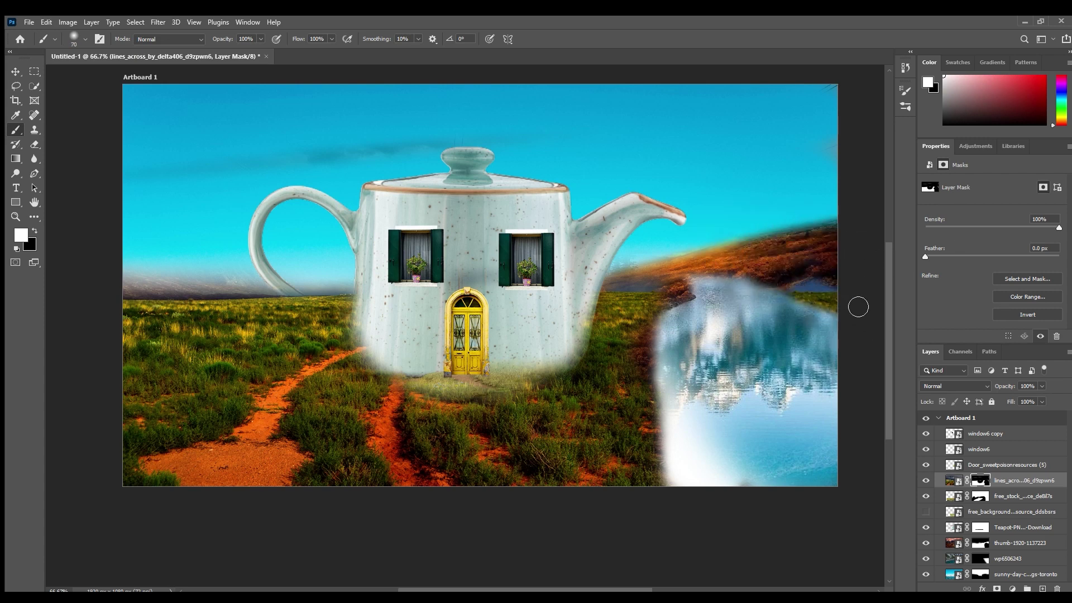
Step: Restore the green field along the lake's far shore on its mask with a 70 px brush
{"action": "mouse_move", "coordinate": [858, 306]}
{"action": "left_mouse_down"}
{"action": "mouse_move", "coordinate": [864, 333]}
{"action": "mouse_move", "coordinate": [718, 273]}
{"action": "mouse_move", "coordinate": [647, 280]}
{"action": "mouse_move", "coordinate": [639, 385]}
{"action": "left_mouse_up"}
{"action": "mouse_move", "coordinate": [644, 276]}
{"action": "left_mouse_down"}
{"action": "mouse_move", "coordinate": [732, 263]}
{"action": "mouse_move", "coordinate": [754, 282]}
{"action": "mouse_move", "coordinate": [858, 318]}
{"action": "left_mouse_up"}
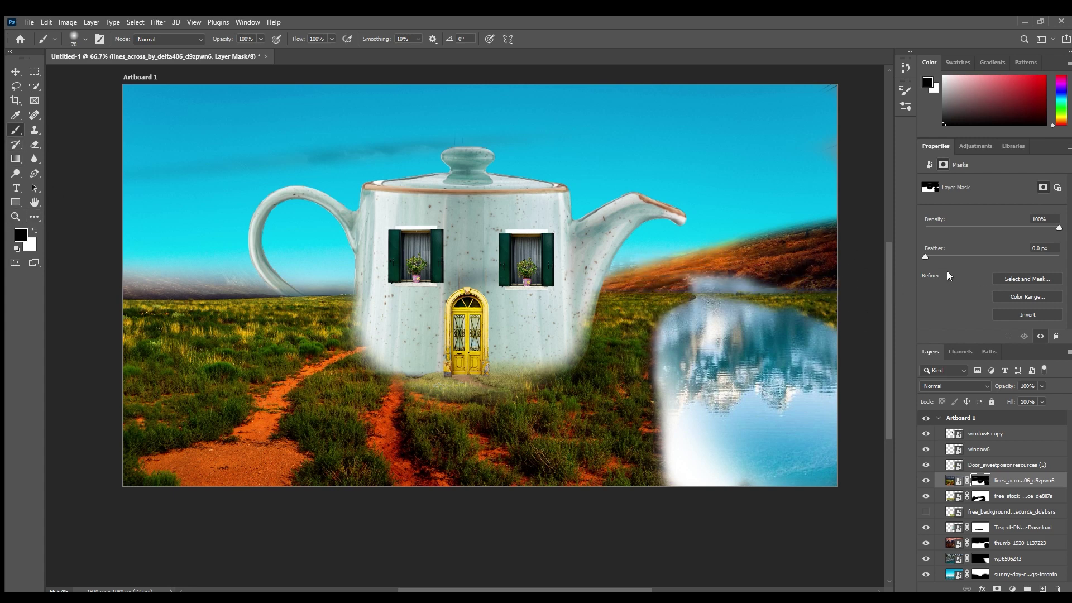
Step: Paint out the orange hillside behind the lake on the moorland layer's mask
{"action": "left_click", "coordinate": [1035, 542]}
{"action": "mouse_move", "coordinate": [729, 263]}
{"action": "left_mouse_down"}
{"action": "mouse_move", "coordinate": [881, 245]}
{"action": "mouse_move", "coordinate": [648, 275]}
{"action": "mouse_move", "coordinate": [659, 285]}
{"action": "mouse_move", "coordinate": [649, 287]}
{"action": "left_mouse_up"}
{"action": "scroll", "coordinate": [998, 572], "scroll_direction": "down", "scroll_amount": 1}
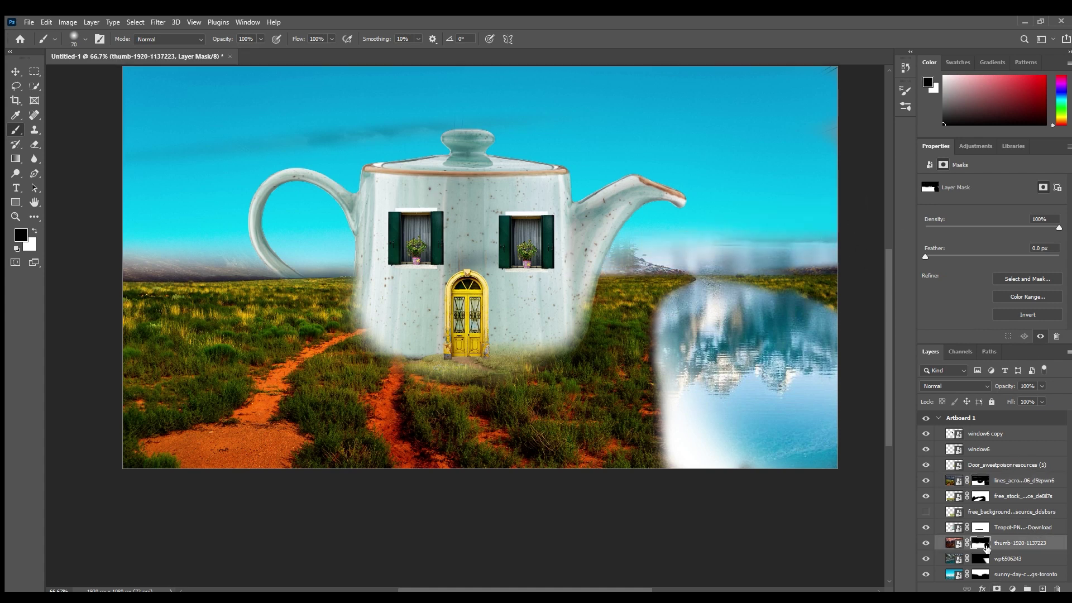
Step: Try to blend the sky above the lake on the cityscape layer's mask
{"action": "left_click", "coordinate": [983, 575]}
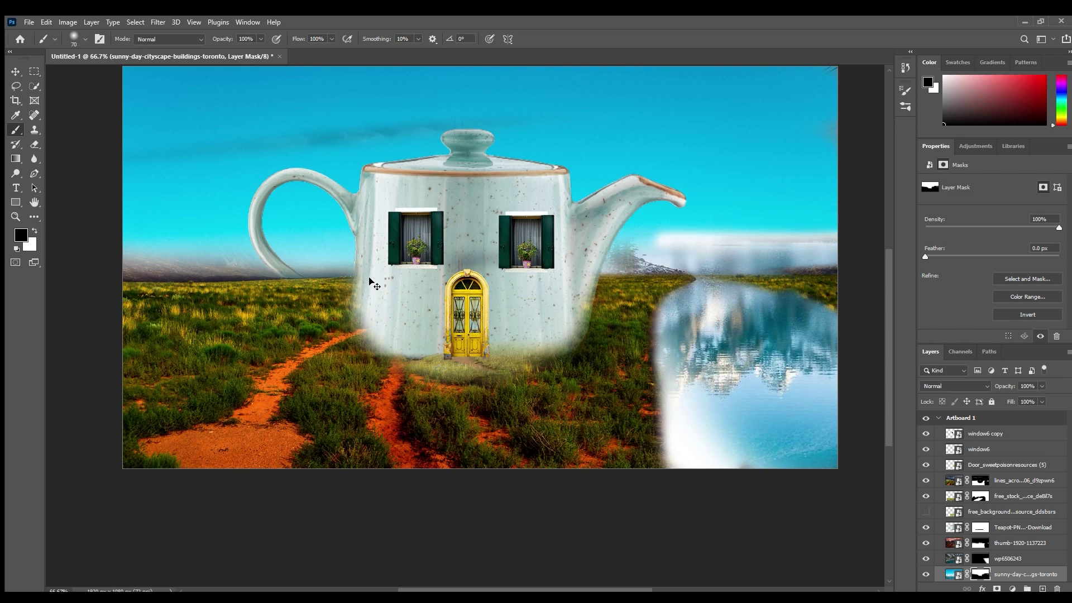
{"action": "left_click", "coordinate": [980, 574]}
{"action": "key", "text": "x"}
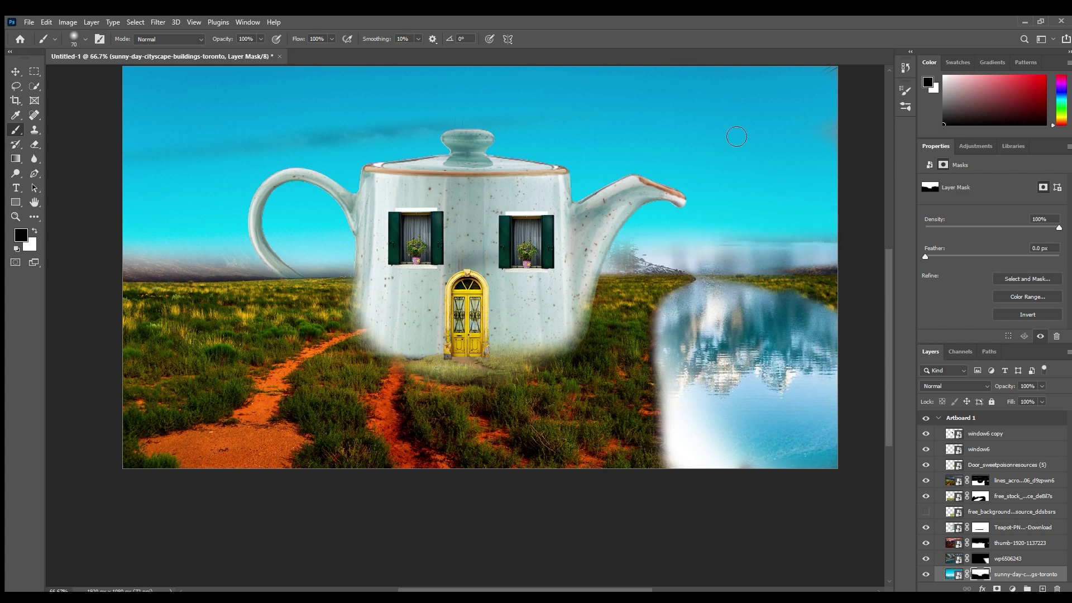
Step: Paint on the stormy field layer's mask to reveal the grassy dirt path leading from the yellow door to the lower left
{"action": "left_click", "coordinate": [1006, 481]}
{"action": "key", "text": "x"}
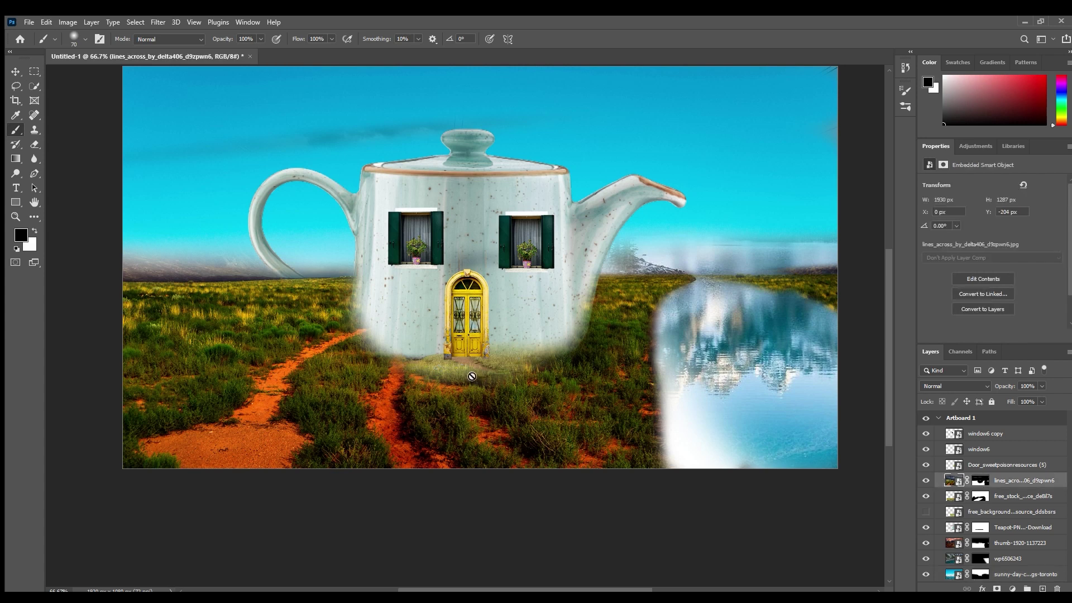
{"action": "left_click", "coordinate": [981, 481]}
{"action": "mouse_move", "coordinate": [486, 385]}
{"action": "left_mouse_down"}
{"action": "mouse_move", "coordinate": [428, 450]}
{"action": "mouse_move", "coordinate": [473, 385]}
{"action": "left_mouse_up"}
{"action": "mouse_move", "coordinate": [404, 425]}
{"action": "left_mouse_down"}
{"action": "mouse_move", "coordinate": [391, 444]}
{"action": "mouse_move", "coordinate": [375, 430]}
{"action": "mouse_move", "coordinate": [250, 470]}
{"action": "mouse_move", "coordinate": [162, 475]}
{"action": "left_mouse_up"}
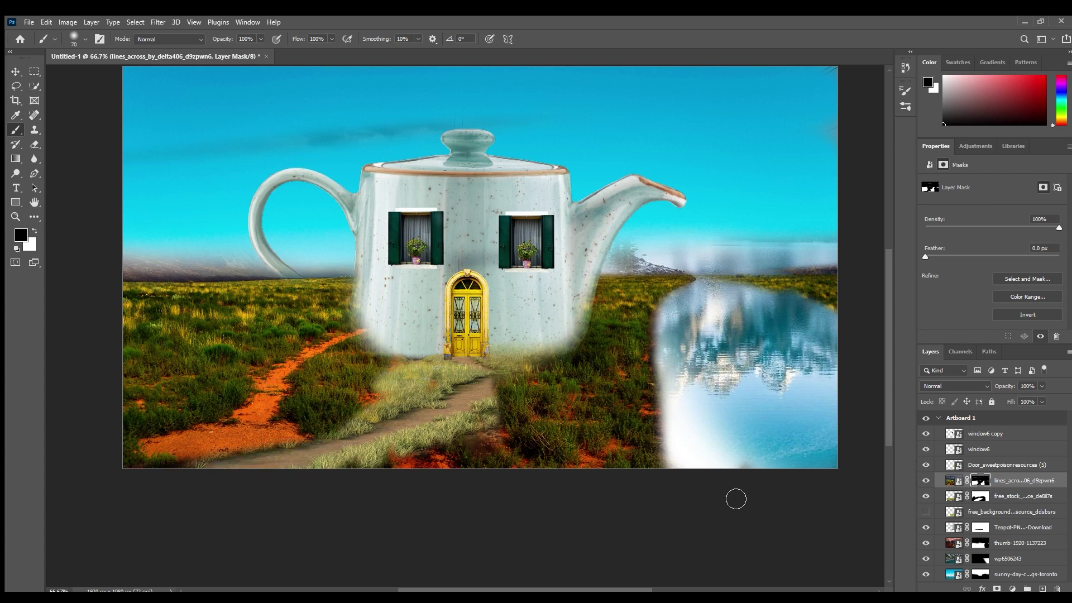
Step: Recolour the grassy dirt path layer with Hue/Saturation and Color Balance so its tones match the field's orange soil
{"action": "left_click", "coordinate": [1014, 495]}
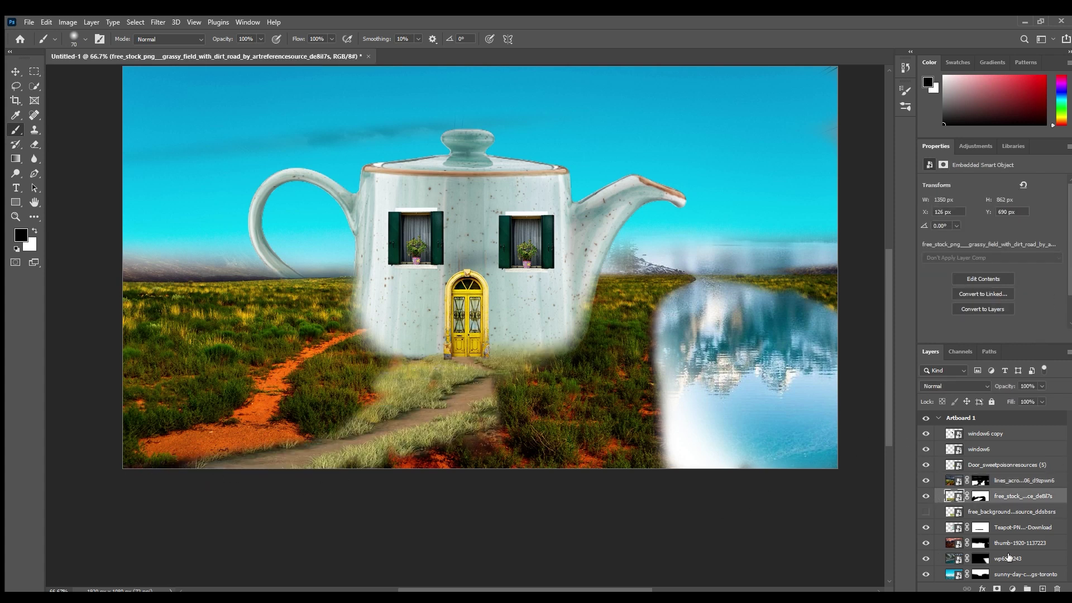
{"action": "key", "text": "i"}
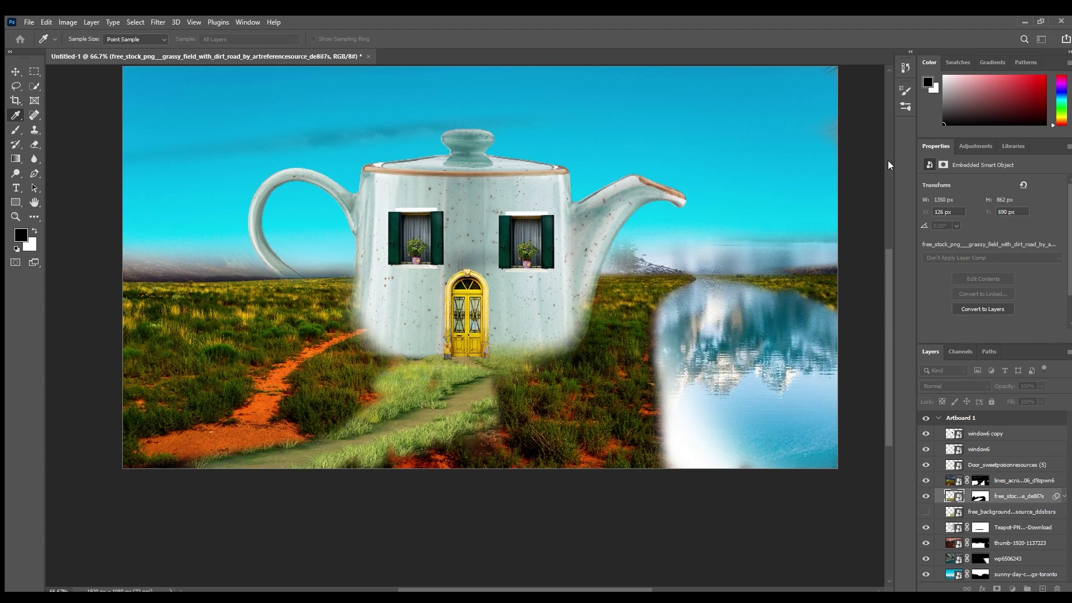
{"action": "left_click_drag", "start_coordinate": [902, 144], "coordinate": [876, 162]}
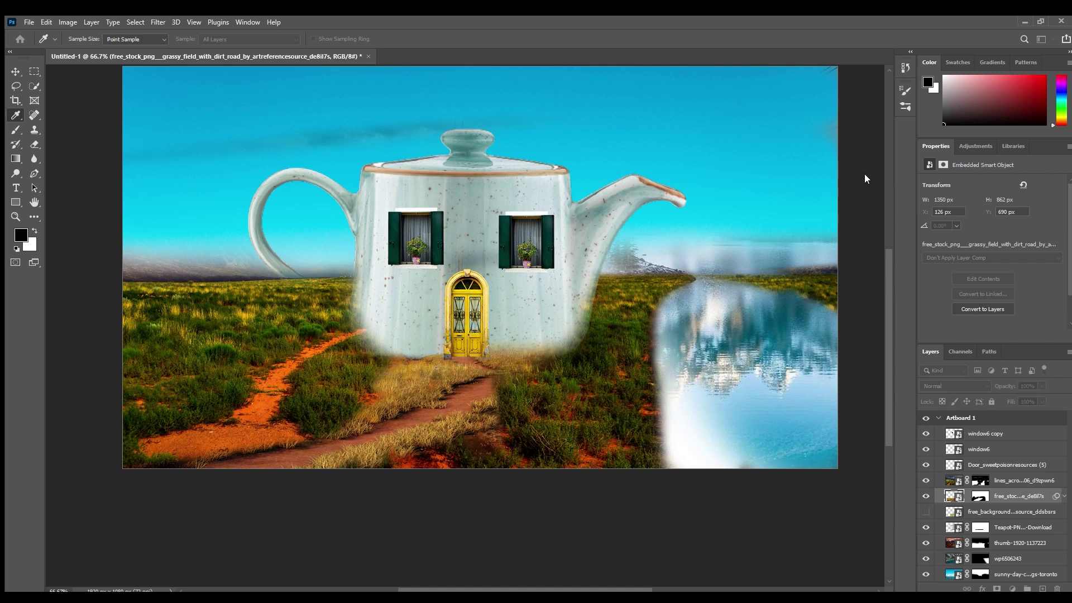
{"action": "left_click", "coordinate": [264, 424]}
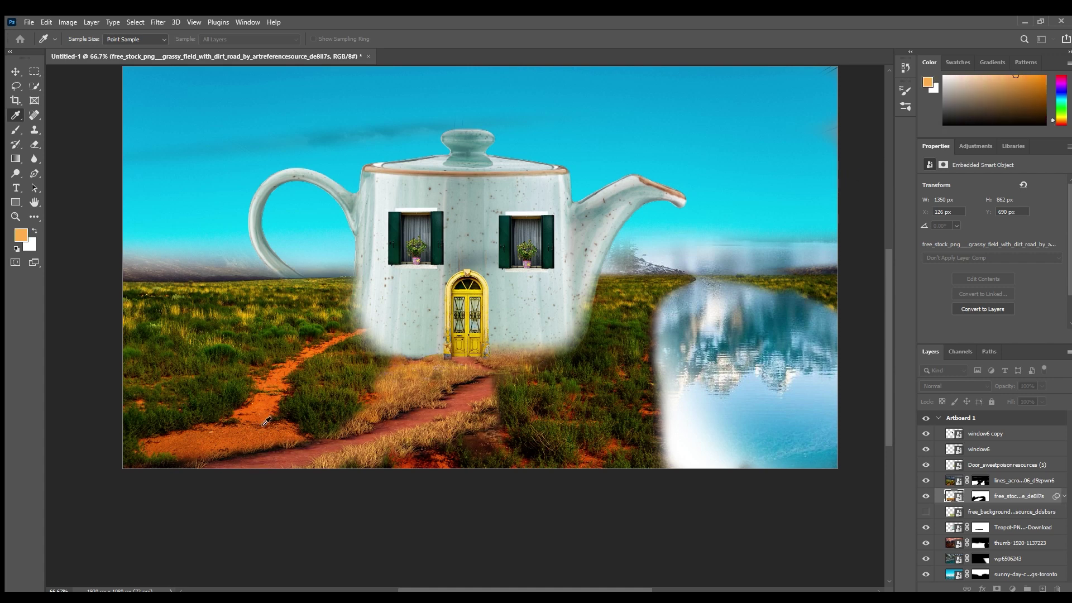
{"action": "left_click", "coordinate": [880, 146]}
{"action": "left_click", "coordinate": [218, 116]}
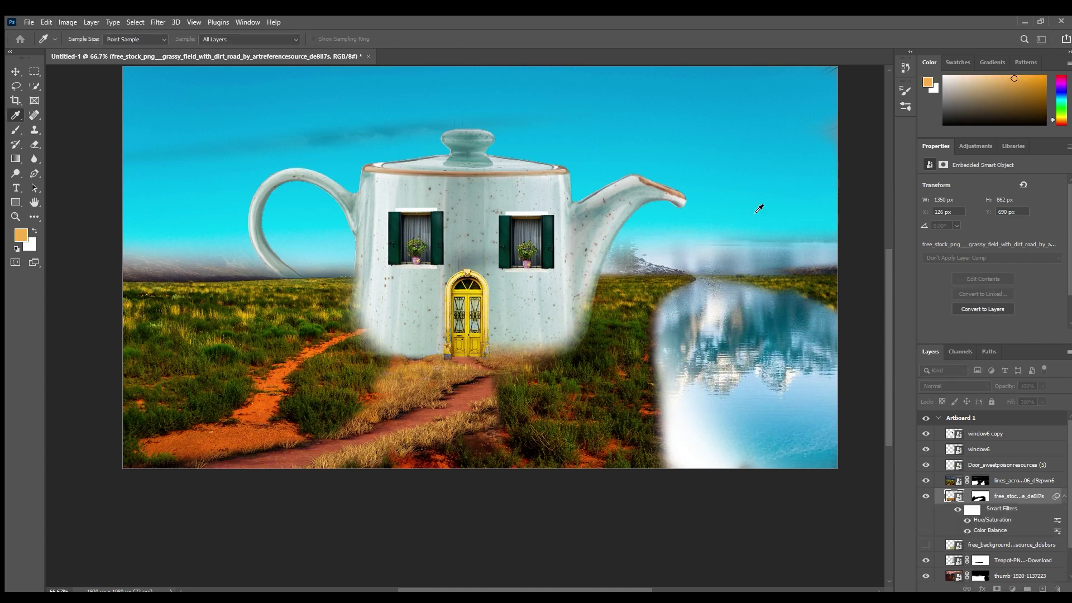
{"action": "mouse_move", "coordinate": [497, 204]}
{"action": "left_mouse_down"}
{"action": "mouse_move", "coordinate": [473, 207]}
{"action": "mouse_move", "coordinate": [519, 229]}
{"action": "mouse_move", "coordinate": [518, 258]}
{"action": "mouse_move", "coordinate": [499, 258]}
{"action": "mouse_move", "coordinate": [514, 209]}
{"action": "mouse_move", "coordinate": [505, 211]}
{"action": "left_mouse_up"}
Step: Clone grass over the orange dirt trail in the field left of the path, using a Clone Stamp enlarged to 300 px
{"action": "key", "text": "b"}
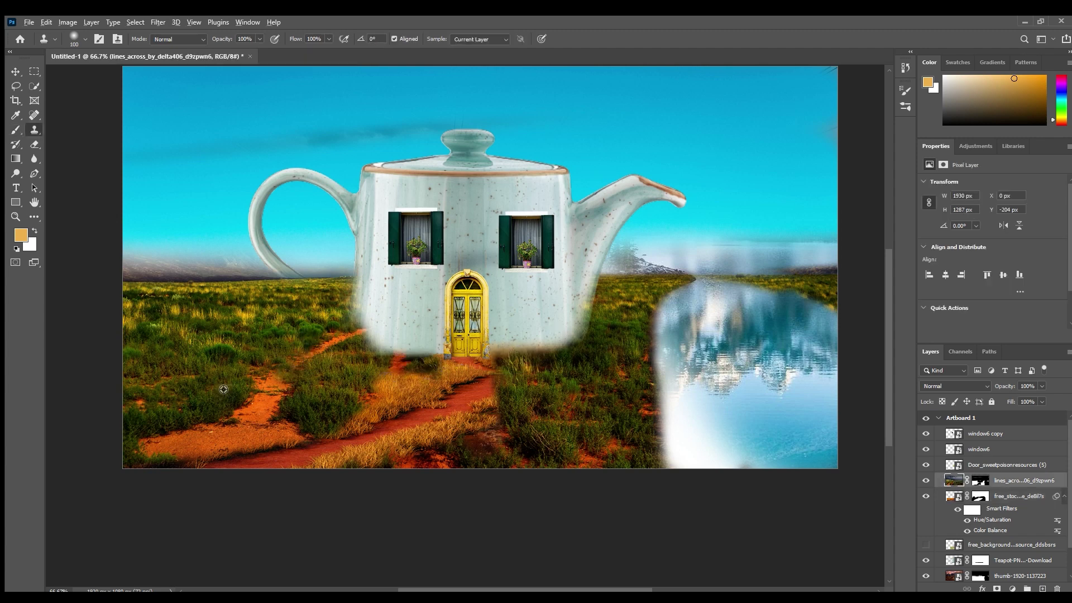
{"action": "left_click_drag", "start_coordinate": [223, 389], "coordinate": [247, 401]}
{"action": "key", "text": "backslash"}
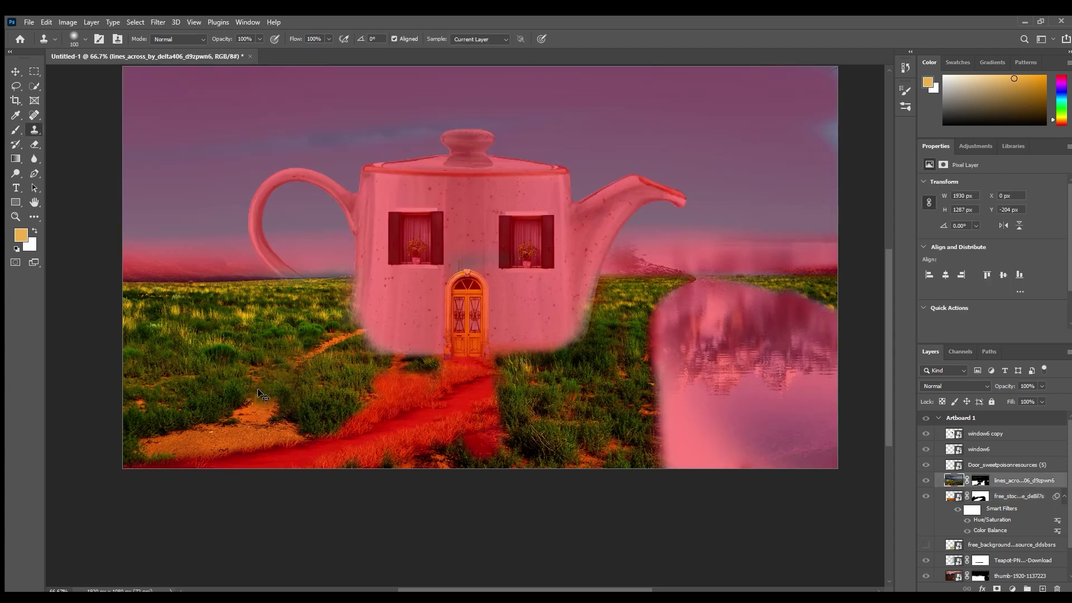
{"action": "key", "text": "backslash"}
{"action": "key", "text": "bracketright"}
{"action": "key", "text": "bracketright"}
{"action": "key", "text": "bracketright"}
{"action": "key", "text": "bracketright"}
{"action": "key", "text": "bracketright"}
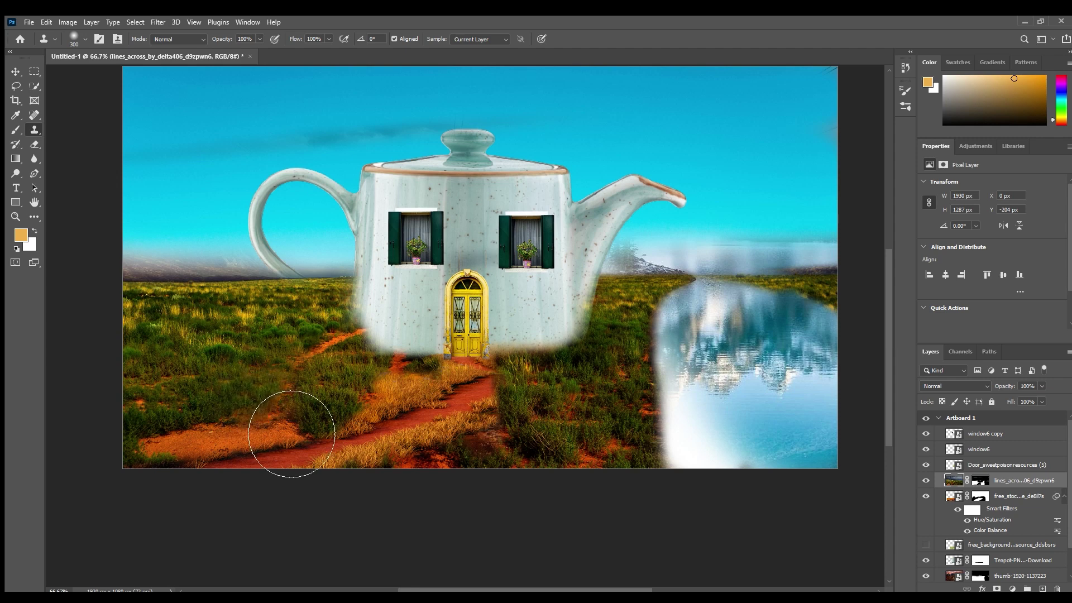
{"action": "left_click_drag", "start_coordinate": [218, 457], "coordinate": [170, 447]}
{"action": "left_click_drag", "start_coordinate": [274, 357], "coordinate": [343, 380]}
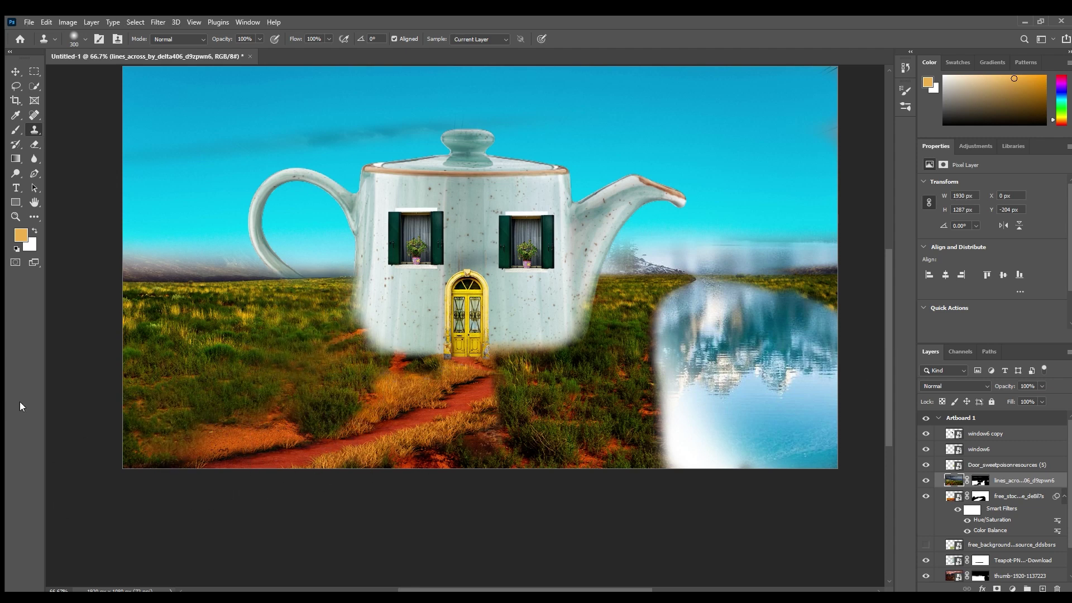
Step: Clone grass over the remaining orange soil patches below the teapot and on both sides of the path with a 150 px stamp
{"action": "key", "text": "bracketleft"}
{"action": "key", "text": "bracketleft"}
{"action": "key", "text": "bracketleft"}
{"action": "key", "text": "bracketleft"}
{"action": "mouse_move", "coordinate": [354, 357]}
{"action": "left_mouse_down"}
{"action": "mouse_move", "coordinate": [192, 426]}
{"action": "mouse_move", "coordinate": [223, 447]}
{"action": "mouse_move", "coordinate": [249, 432]}
{"action": "mouse_move", "coordinate": [291, 447]}
{"action": "mouse_move", "coordinate": [259, 457]}
{"action": "left_mouse_up"}
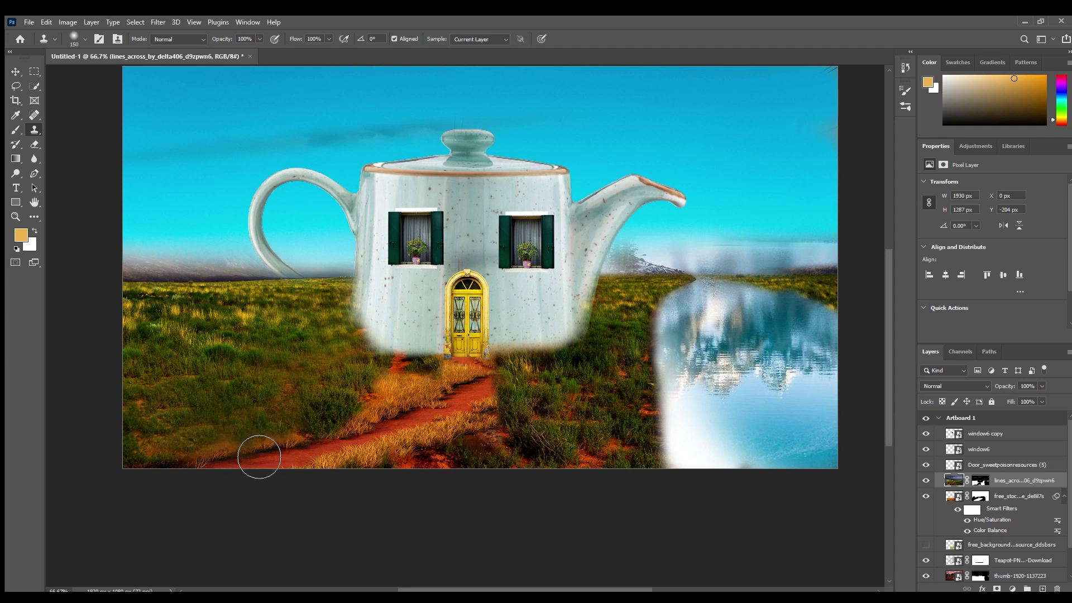
{"action": "left_click", "coordinate": [358, 382], "text": "alt"}
{"action": "left_click_drag", "start_coordinate": [398, 362], "coordinate": [420, 366]}
{"action": "left_click", "coordinate": [356, 372], "text": "alt"}
{"action": "left_click", "coordinate": [370, 330]}
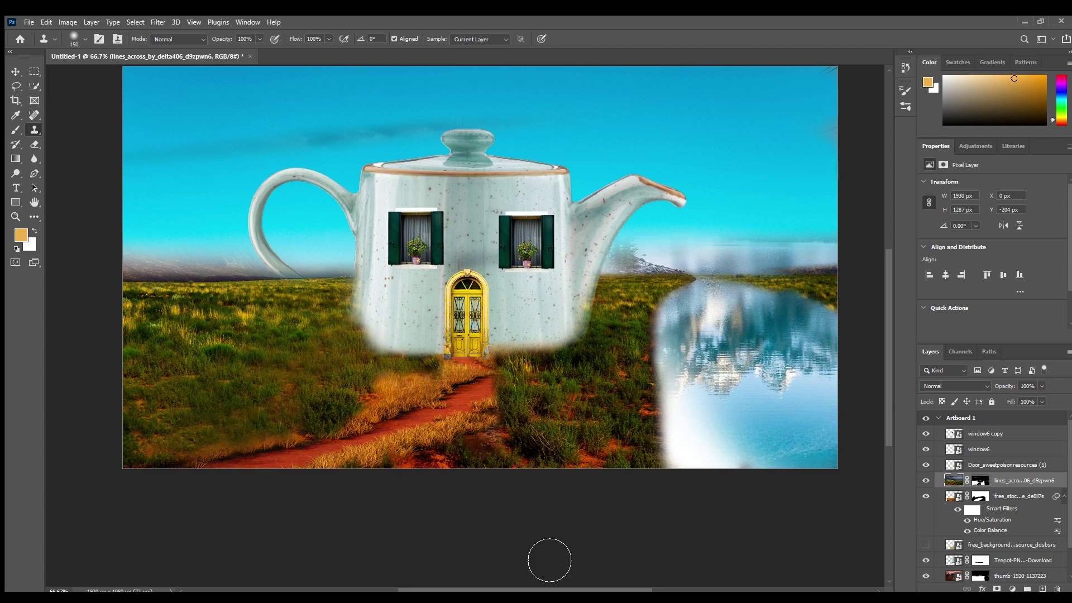
{"action": "left_click", "coordinate": [549, 390], "text": "alt"}
{"action": "left_click_drag", "start_coordinate": [552, 386], "coordinate": [560, 396]}
Step: Rasterize the dirt path layer and clone path soil up to the yellow door with a 70 px stamp
{"action": "left_click", "coordinate": [981, 496]}
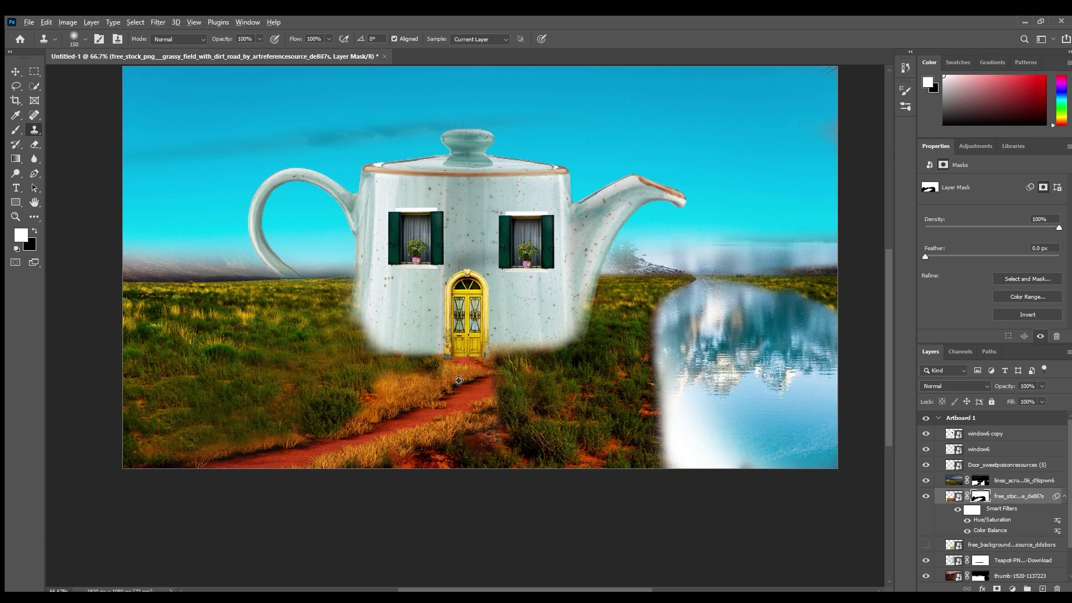
{"action": "left_click", "coordinate": [953, 496]}
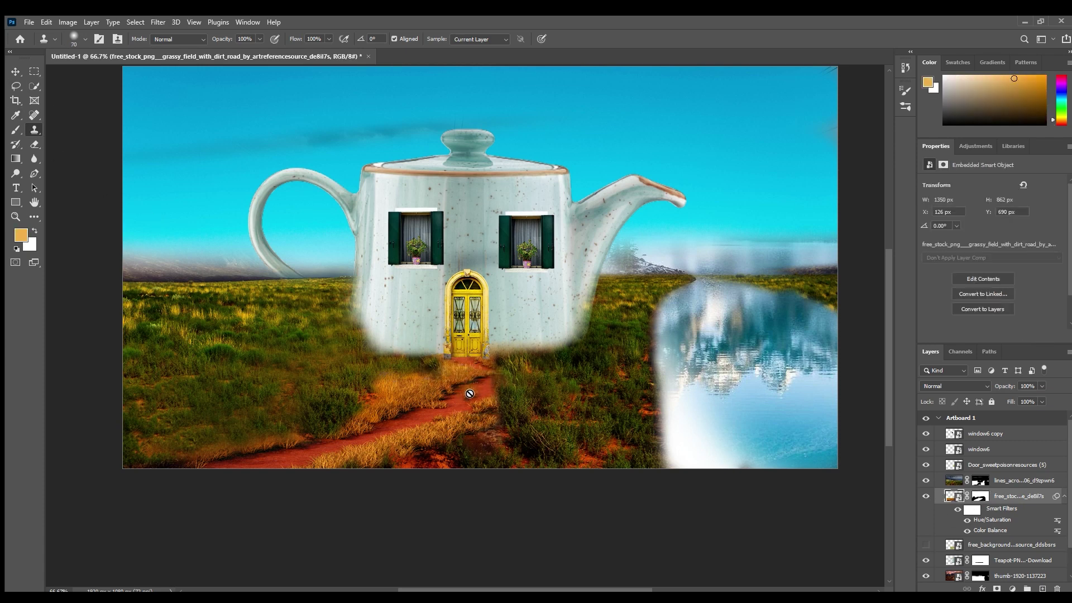
{"action": "right_click", "coordinate": [1012, 499]}
{"action": "left_click", "coordinate": [898, 196]}
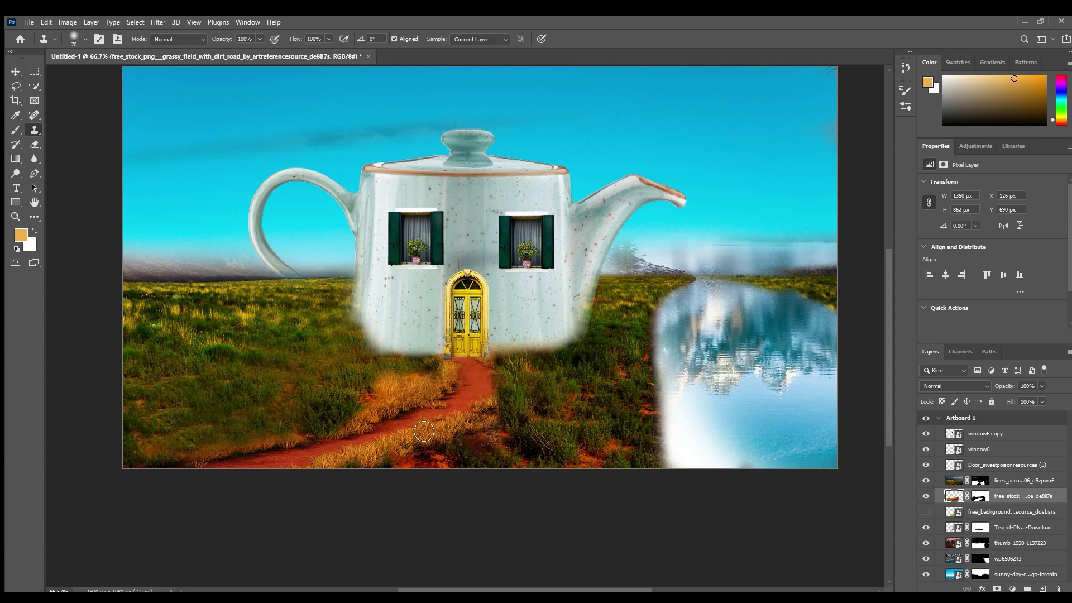
{"action": "left_click", "coordinate": [468, 397], "text": "alt"}
{"action": "left_click_drag", "start_coordinate": [467, 382], "coordinate": [475, 378]}
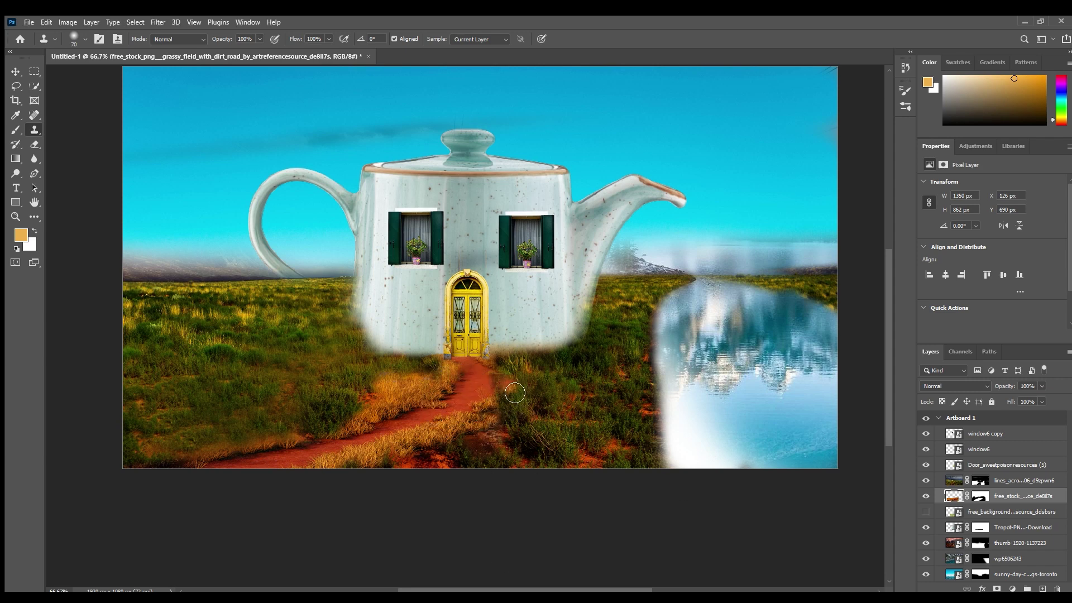
Step: Paint black on the stormy field layer's mask to reveal more dry grass along the right side of the path
{"action": "left_click", "coordinate": [981, 480]}
{"action": "key", "text": "d"}
{"action": "left_click", "coordinate": [16, 129]}
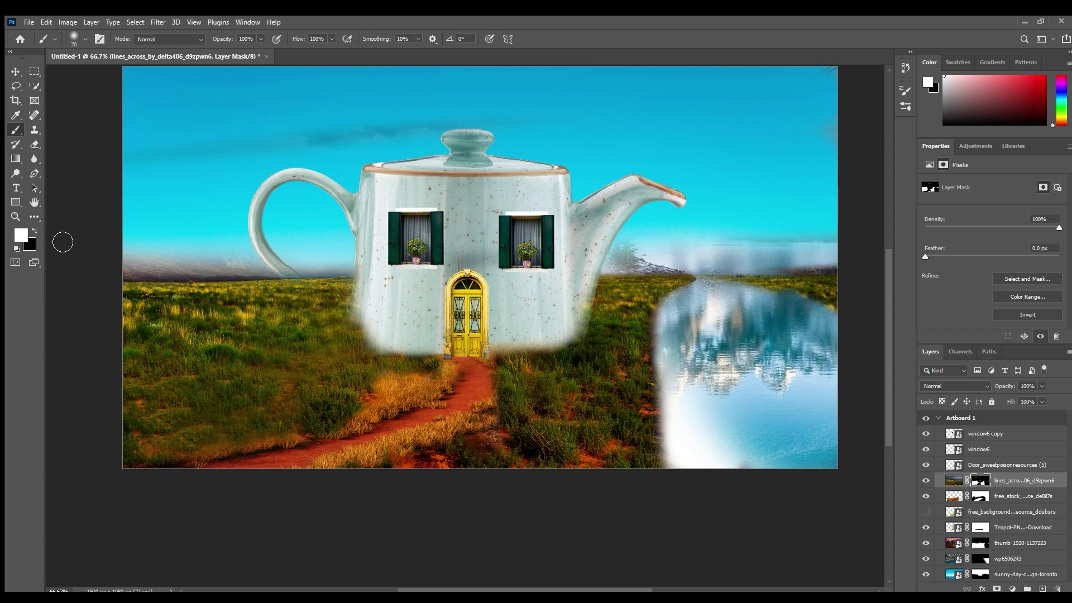
{"action": "left_click", "coordinate": [35, 231]}
{"action": "mouse_move", "coordinate": [507, 378]}
{"action": "left_mouse_down"}
{"action": "mouse_move", "coordinate": [515, 414]}
{"action": "mouse_move", "coordinate": [497, 407]}
{"action": "mouse_move", "coordinate": [509, 416]}
{"action": "mouse_move", "coordinate": [537, 391]}
{"action": "mouse_move", "coordinate": [506, 379]}
{"action": "mouse_move", "coordinate": [538, 421]}
{"action": "left_mouse_up"}
{"action": "left_click", "coordinate": [994, 496]}
{"action": "key", "text": "s"}
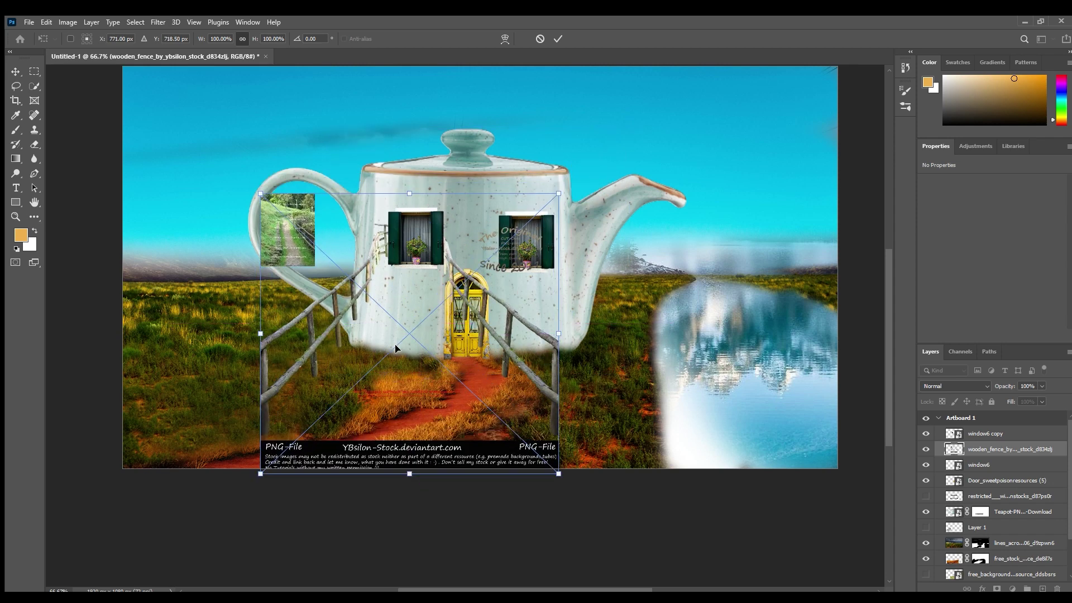
Step: Place the wooden fence image and mask out its stock text and right railing
{"action": "key", "text": "Return"}
{"action": "left_click", "coordinate": [15, 130]}
{"action": "left_click", "coordinate": [997, 588]}
{"action": "mouse_move", "coordinate": [523, 214]}
{"action": "left_mouse_down"}
{"action": "mouse_move", "coordinate": [523, 245]}
{"action": "mouse_move", "coordinate": [551, 254]}
{"action": "left_mouse_up"}
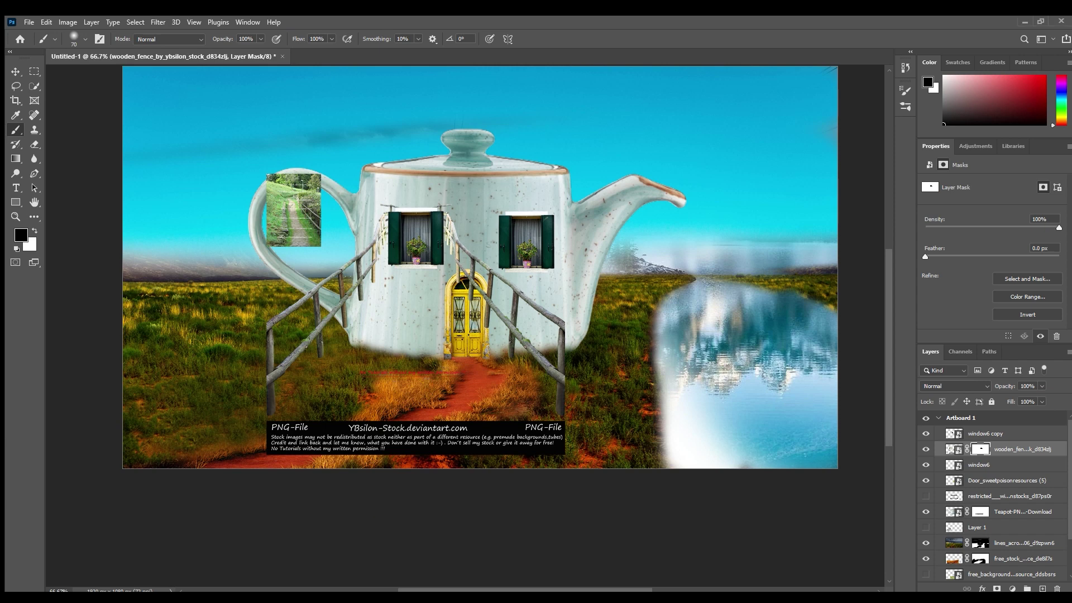
{"action": "mouse_move", "coordinate": [453, 223]}
{"action": "left_mouse_down"}
{"action": "mouse_move", "coordinate": [561, 363]}
{"action": "mouse_move", "coordinate": [562, 455]}
{"action": "mouse_move", "coordinate": [352, 450]}
{"action": "left_mouse_up"}
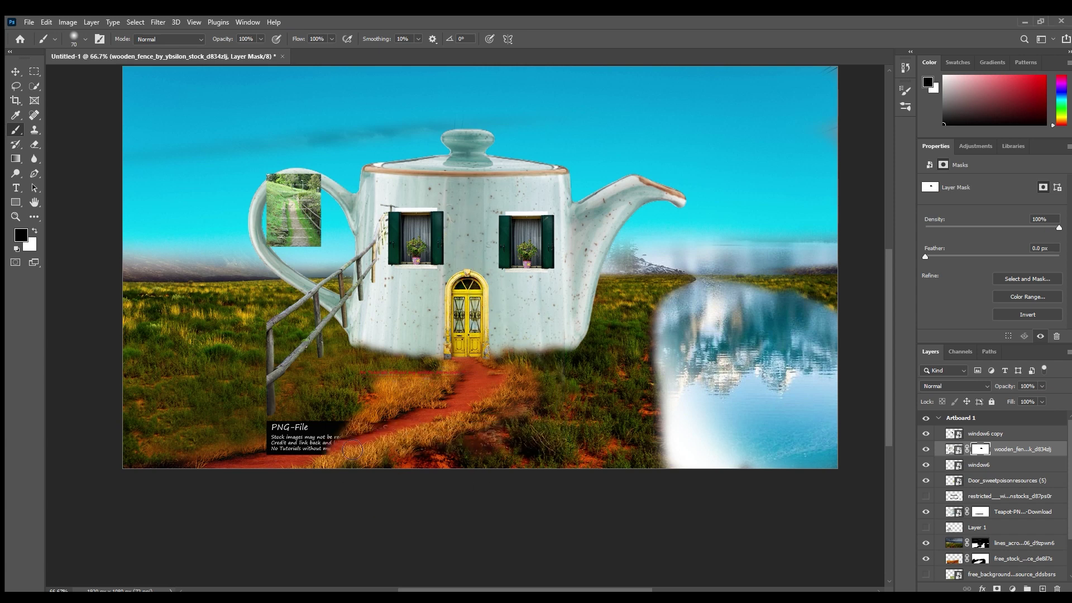
{"action": "mouse_move", "coordinate": [279, 436]}
{"action": "left_mouse_down"}
{"action": "mouse_move", "coordinate": [340, 442]}
{"action": "mouse_move", "coordinate": [314, 470]}
{"action": "left_mouse_up"}
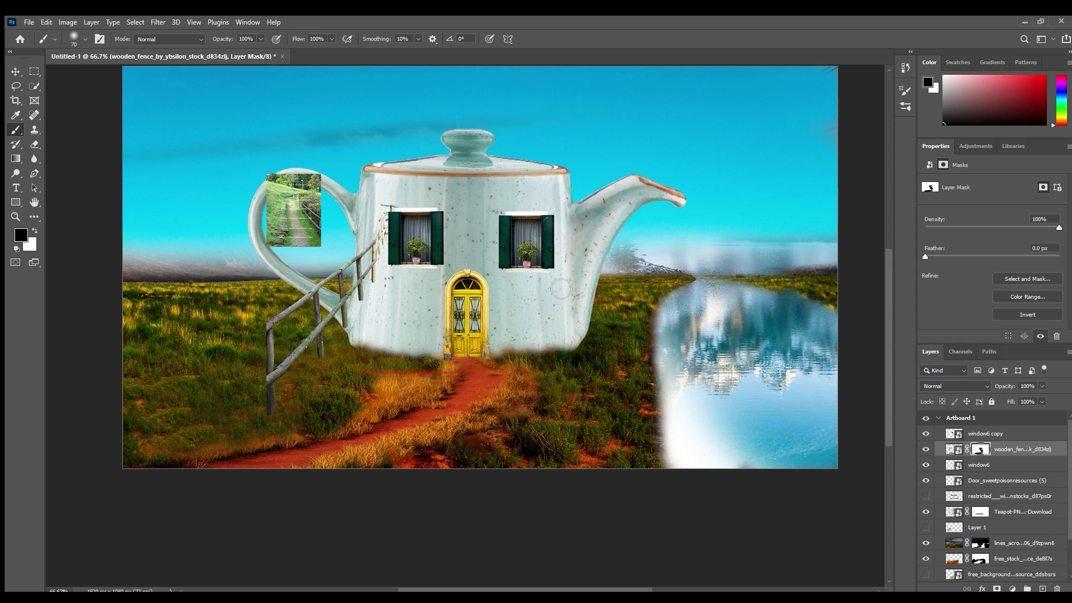
Step: Move the remaining railing down and left beside the path, and mask out its small forest thumbnail
{"action": "left_click", "coordinate": [15, 71]}
{"action": "mouse_move", "coordinate": [290, 358]}
{"action": "left_mouse_down"}
{"action": "mouse_move", "coordinate": [239, 413]}
{"action": "mouse_move", "coordinate": [251, 409]}
{"action": "left_mouse_up"}
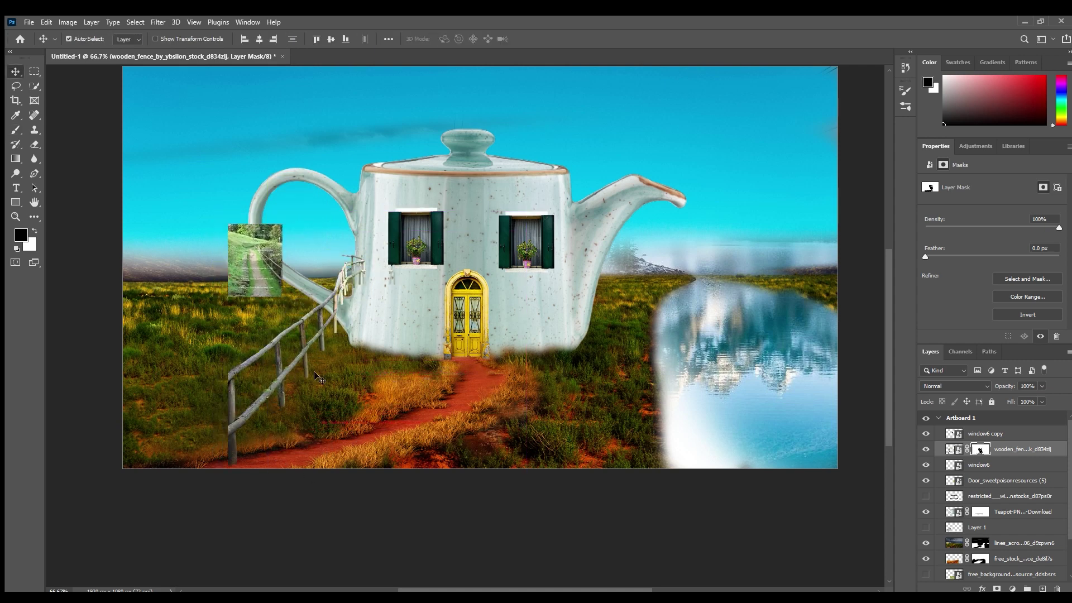
{"action": "left_click", "coordinate": [15, 129]}
{"action": "mouse_move", "coordinate": [248, 229]}
{"action": "left_mouse_down"}
{"action": "mouse_move", "coordinate": [264, 270]}
{"action": "mouse_move", "coordinate": [284, 243]}
{"action": "mouse_move", "coordinate": [273, 294]}
{"action": "left_mouse_up"}
Step: Move the wooden fence layer below the teapot layer so the railing runs behind the teapot
{"action": "left_click", "coordinate": [16, 71]}
{"action": "left_click_drag", "start_coordinate": [954, 449], "coordinate": [949, 512]}
{"action": "left_click_drag", "start_coordinate": [304, 341], "coordinate": [304, 348]}
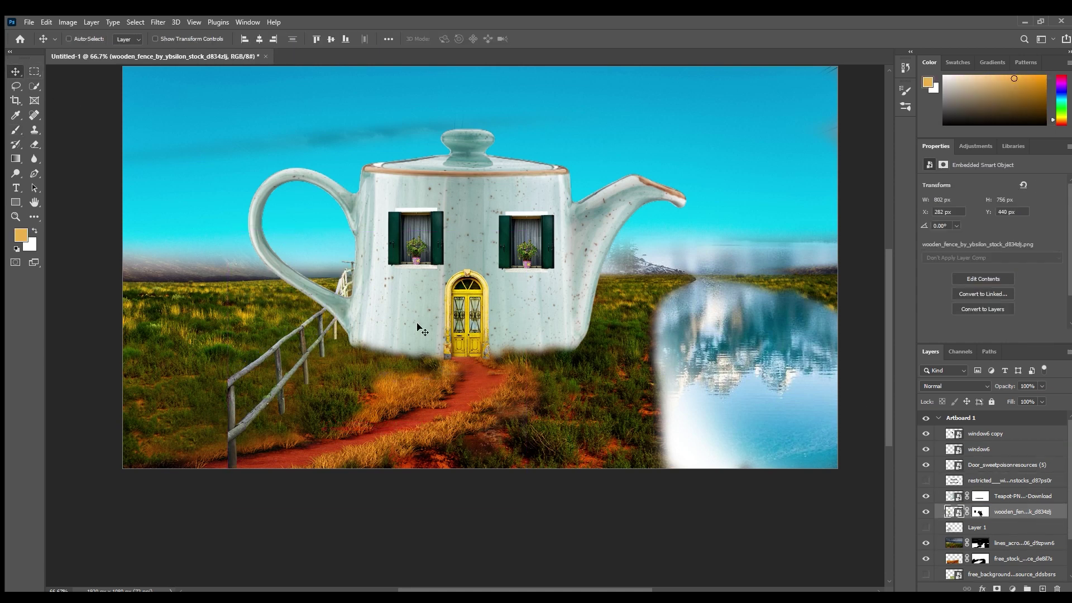
Step: Enlarge and skew the wooden fence so the railing extends farther left along the path in perspective
{"action": "key", "text": "ctrl+t"}
{"action": "left_click_drag", "start_coordinate": [525, 230], "coordinate": [539, 265]}
{"action": "left_click_drag", "start_coordinate": [227, 231], "coordinate": [193, 211]}
{"action": "left_click_drag", "start_coordinate": [227, 511], "coordinate": [173, 508]}
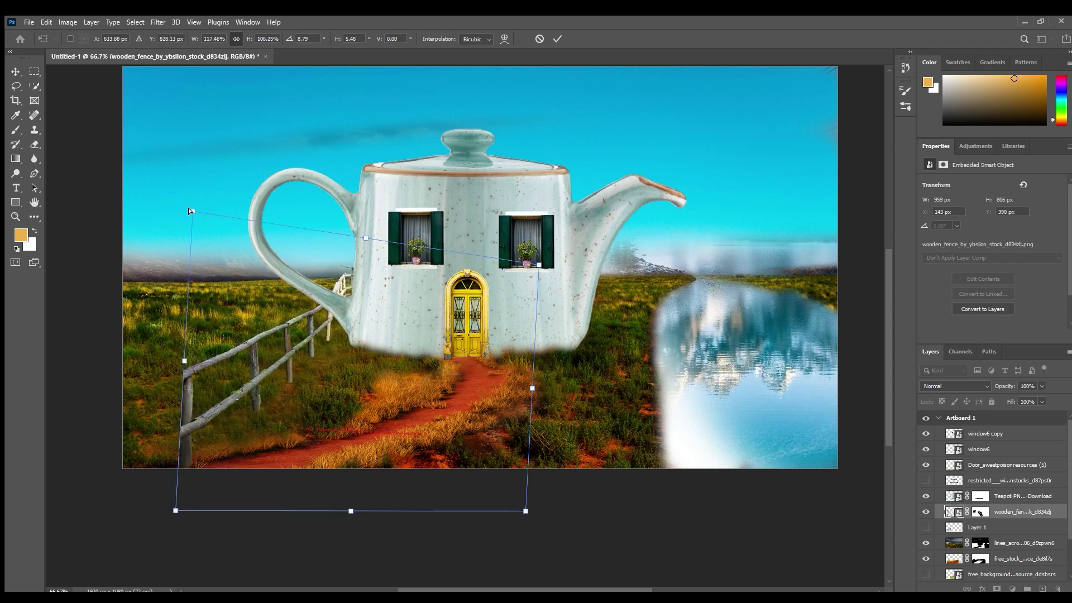
{"action": "left_click_drag", "start_coordinate": [191, 209], "coordinate": [189, 181]}
{"action": "left_click", "coordinate": [557, 39]}
{"action": "key", "text": "d"}
{"action": "left_click", "coordinate": [12, 132]}
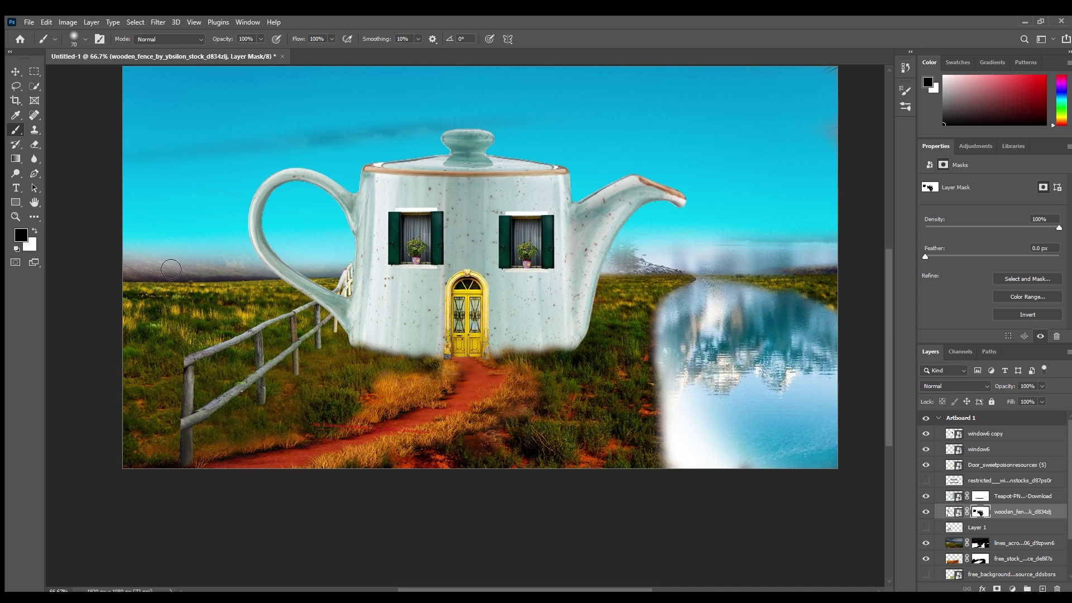
Step: Duplicate the cityscape sky layer, flip the copy vertically and shift it to cover the lower sky
{"action": "left_click", "coordinate": [15, 71]}
{"action": "left_click", "coordinate": [743, 134]}
{"action": "key", "text": "ctrl+j"}
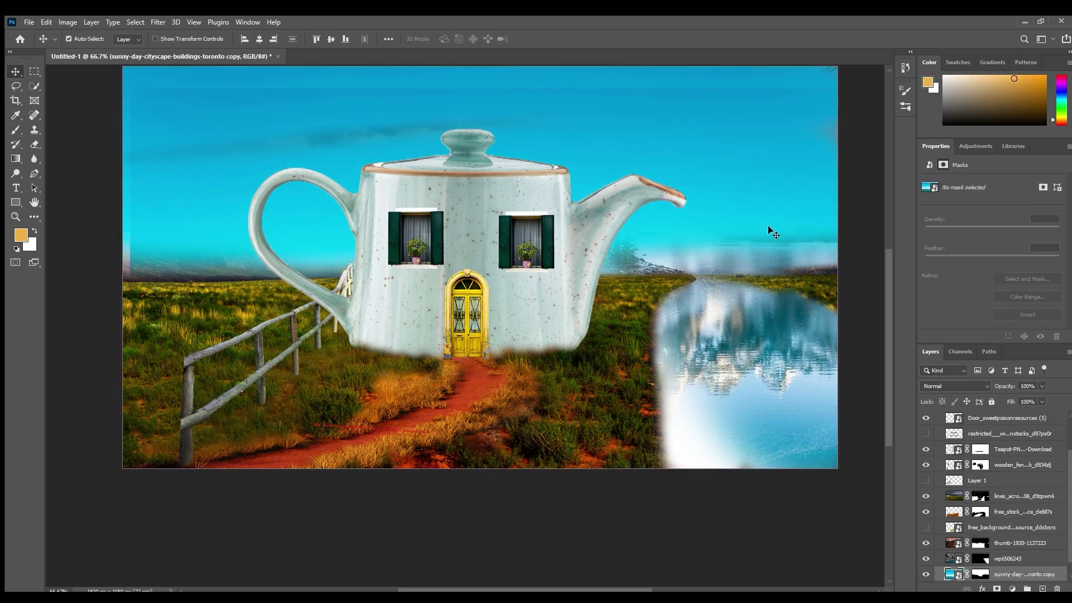
{"action": "scroll", "coordinate": [769, 225], "scroll_direction": "down", "scroll_amount": 1}
{"action": "key", "text": "ctrl+t"}
{"action": "right_click", "coordinate": [742, 138]}
{"action": "left_click", "coordinate": [773, 367]}
{"action": "mouse_move", "coordinate": [750, 167]}
{"action": "left_mouse_down"}
{"action": "mouse_move", "coordinate": [751, 36]}
{"action": "mouse_move", "coordinate": [752, 138]}
{"action": "mouse_move", "coordinate": [756, 124]}
{"action": "mouse_move", "coordinate": [729, 160]}
{"action": "mouse_move", "coordinate": [755, 186]}
{"action": "left_mouse_up"}
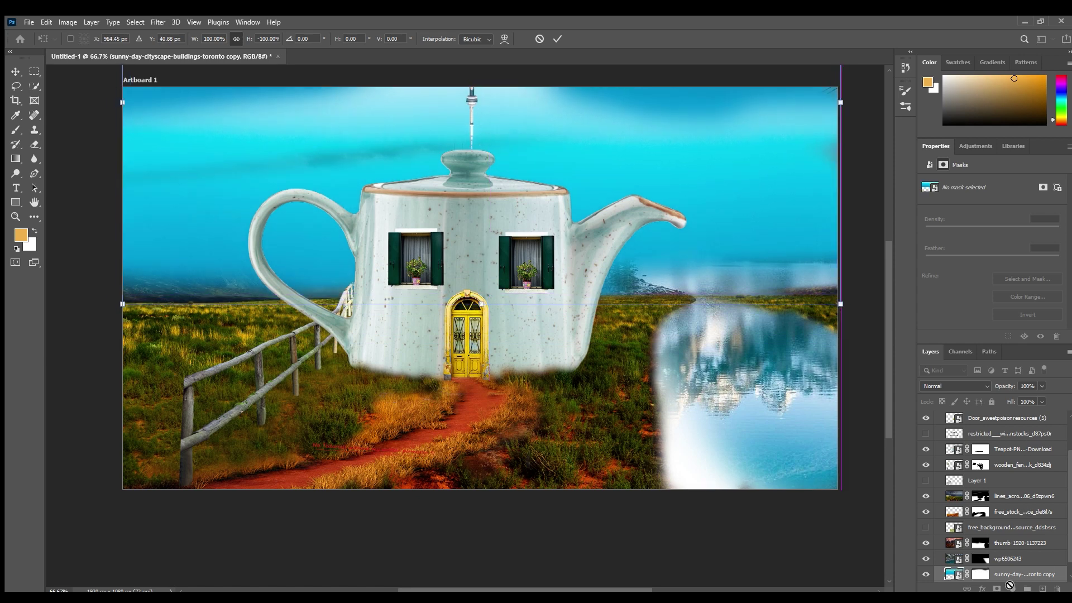
Step: Paint out the upside-down tower and the top of the flipped sky copy on its mask with a 300 px brush
{"action": "left_click", "coordinate": [981, 576]}
{"action": "left_click", "coordinate": [15, 129]}
{"action": "mouse_move", "coordinate": [471, 105]}
{"action": "left_mouse_down"}
{"action": "mouse_move", "coordinate": [84, 107]}
{"action": "mouse_move", "coordinate": [438, 85]}
{"action": "left_mouse_up"}
{"action": "key", "text": "bracketright"}
{"action": "key", "text": "bracketright"}
{"action": "key", "text": "bracketright"}
{"action": "key", "text": "bracketright"}
{"action": "key", "text": "bracketright"}
{"action": "key", "text": "bracketright"}
{"action": "key", "text": "bracketright"}
{"action": "key", "text": "bracketright"}
{"action": "left_click_drag", "start_coordinate": [867, 144], "coordinate": [602, 145]}
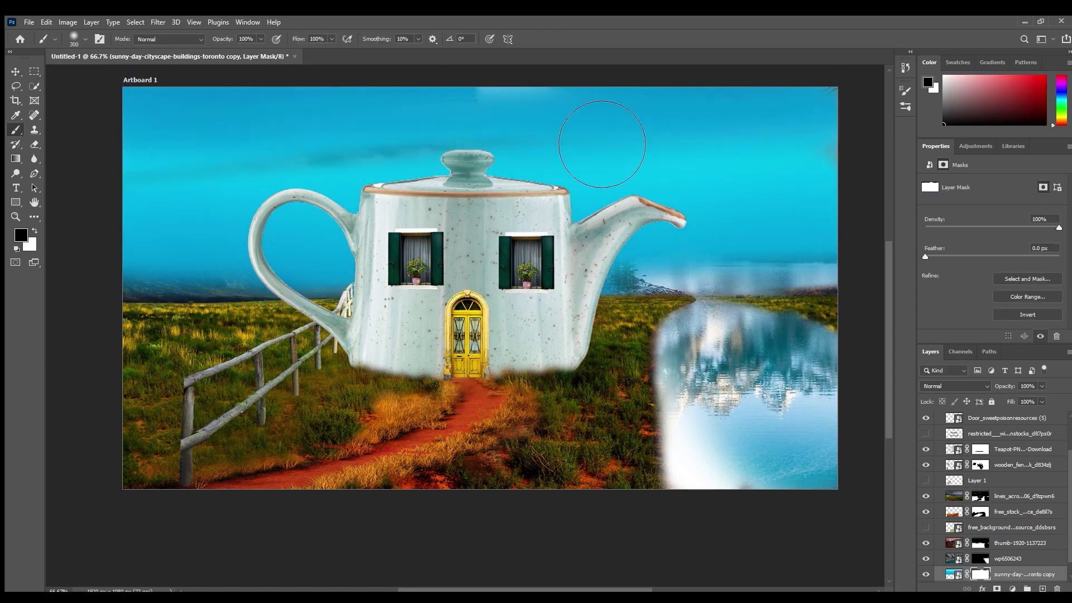
Step: Paint out the misty band above the lake on the wp6506243 layer's mask, reducing the brush from 300 to 100 px
{"action": "key", "text": "v"}
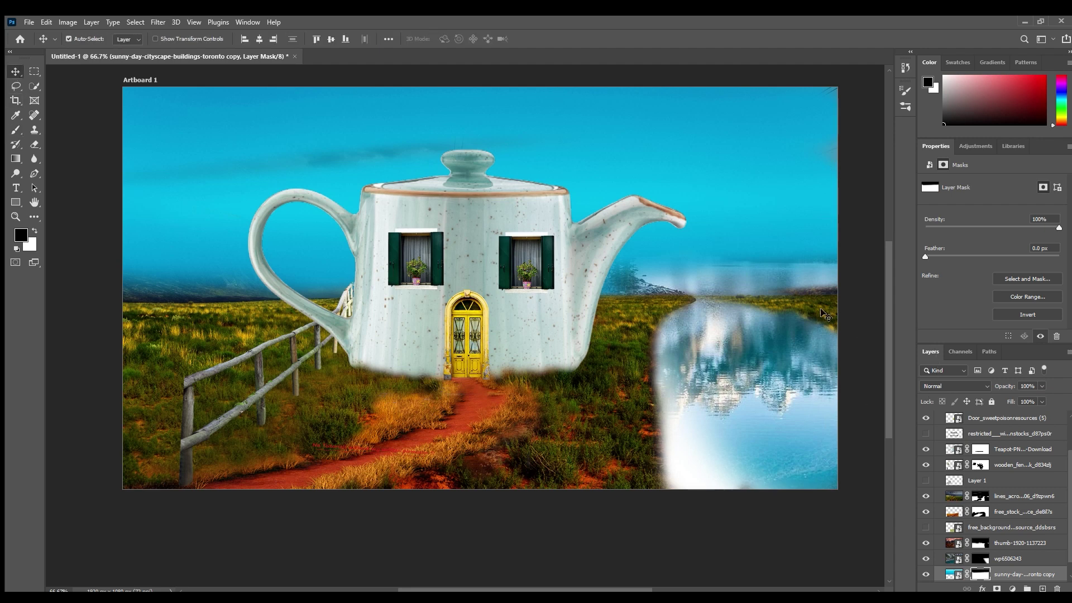
{"action": "left_click", "coordinate": [779, 370]}
{"action": "left_click", "coordinate": [926, 560]}
{"action": "left_click", "coordinate": [926, 560]}
{"action": "left_click", "coordinate": [981, 559]}
{"action": "left_click", "coordinate": [15, 130]}
{"action": "left_click_drag", "start_coordinate": [634, 248], "coordinate": [898, 274]}
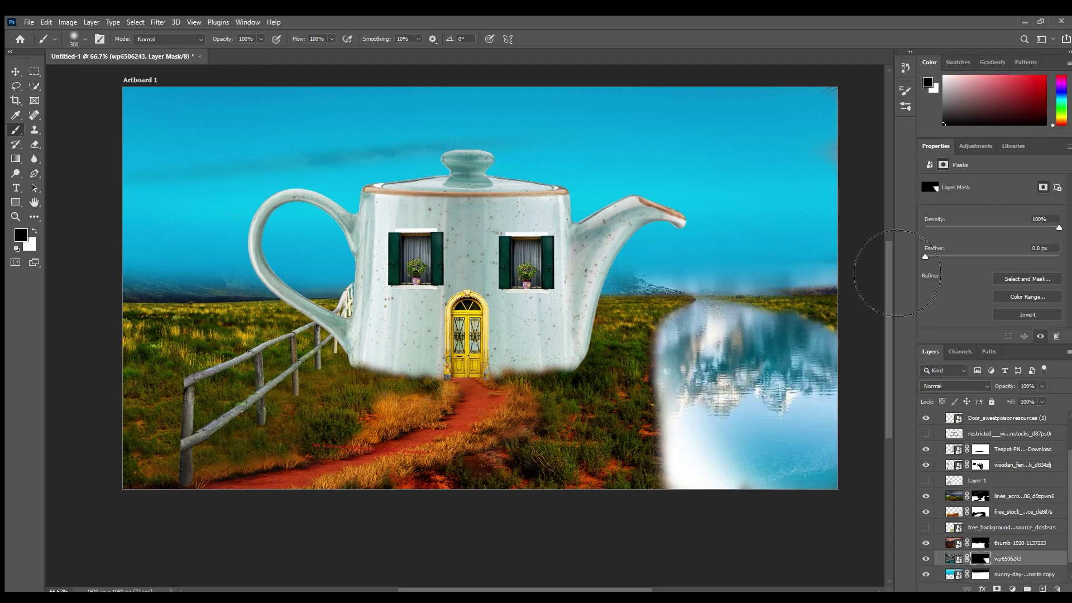
{"action": "key", "text": "bracketleft"}
{"action": "key", "text": "bracketleft"}
{"action": "key", "text": "bracketleft"}
{"action": "key", "text": "bracketleft"}
{"action": "key", "text": "bracketleft"}
{"action": "key", "text": "bracketleft"}
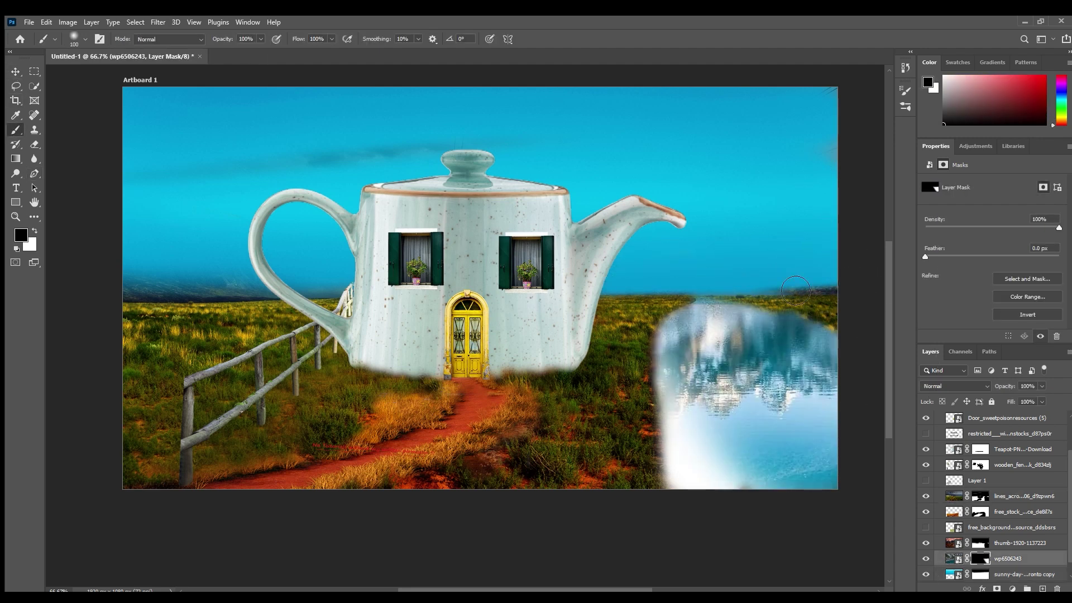
{"action": "left_click", "coordinate": [981, 543]}
{"action": "mouse_move", "coordinate": [133, 278]}
{"action": "left_mouse_down"}
{"action": "mouse_move", "coordinate": [324, 287]}
{"action": "mouse_move", "coordinate": [194, 307]}
{"action": "left_mouse_up"}
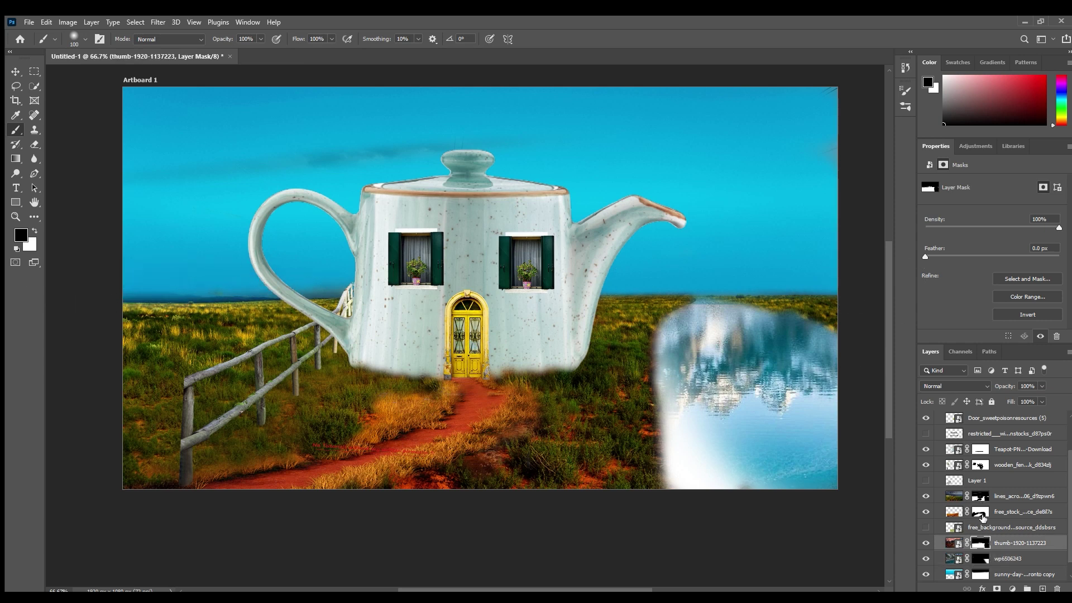
{"action": "left_click", "coordinate": [982, 513]}
{"action": "left_click", "coordinate": [981, 543]}
{"action": "left_click", "coordinate": [981, 497]}
{"action": "left_click_drag", "start_coordinate": [153, 291], "coordinate": [329, 295]}
Step: Paint out the dark cloud streak in the sky left of the teapot lid on the stormy field layer's mask
{"action": "scroll", "coordinate": [983, 522], "scroll_direction": "down", "scroll_amount": 1}
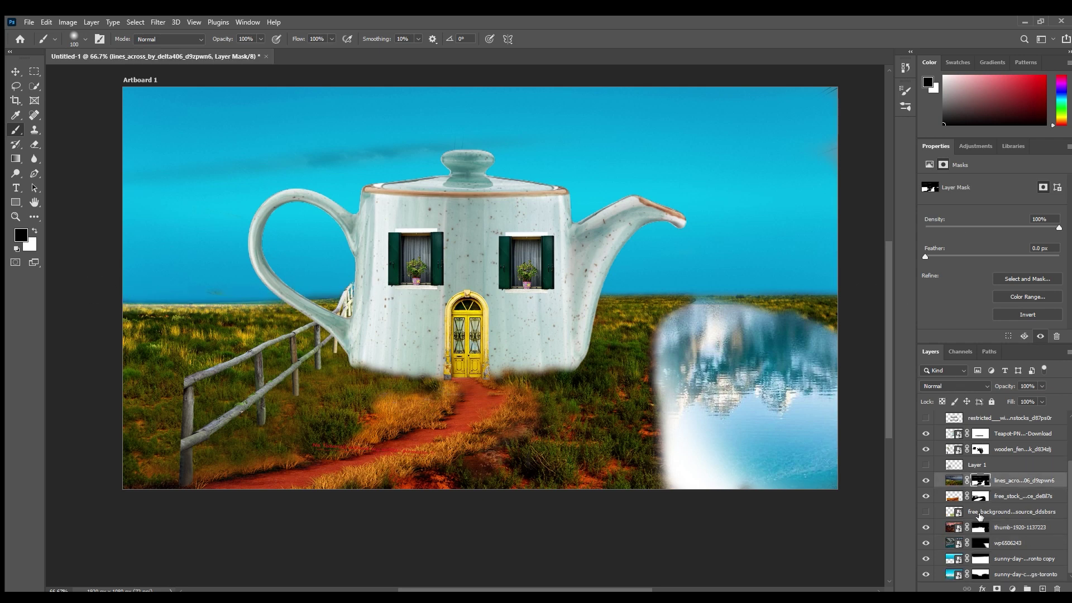
{"action": "left_click", "coordinate": [981, 527]}
{"action": "left_click", "coordinate": [981, 480]}
{"action": "mouse_move", "coordinate": [331, 285]}
{"action": "left_mouse_down"}
{"action": "mouse_move", "coordinate": [562, 145]}
{"action": "mouse_move", "coordinate": [942, 159]}
{"action": "mouse_move", "coordinate": [120, 235]}
{"action": "left_mouse_up"}
Step: Create a new empty layer and place it directly beneath the yellow door layer
{"action": "left_click", "coordinate": [981, 449]}
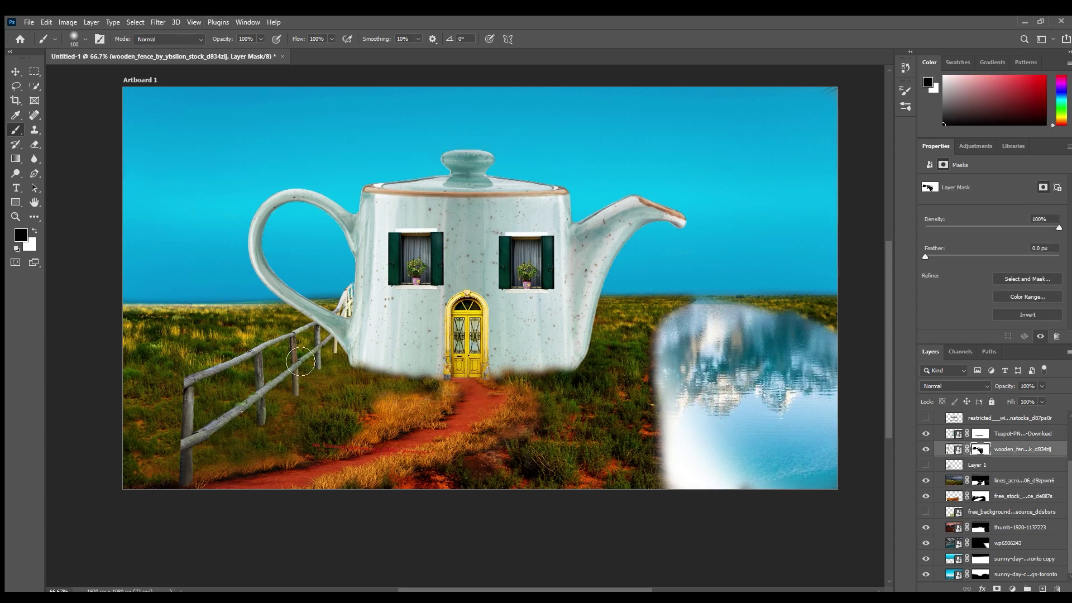
{"action": "left_click", "coordinate": [478, 342], "text": "alt"}
{"action": "left_click", "coordinate": [478, 342], "text": "ctrl"}
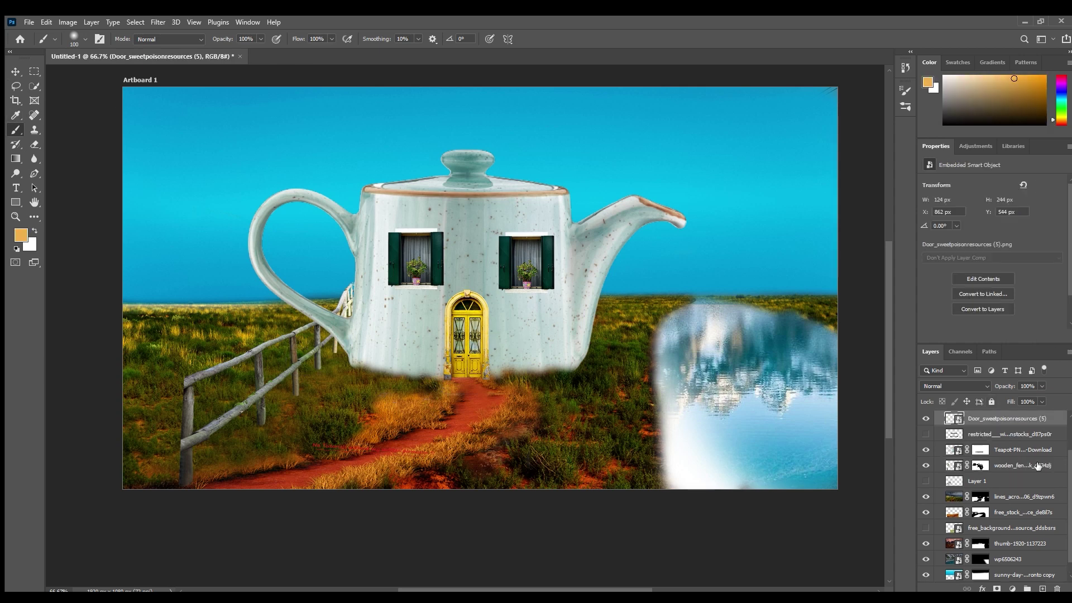
{"action": "left_click", "coordinate": [1044, 589]}
{"action": "left_click_drag", "start_coordinate": [1012, 419], "coordinate": [1009, 443]}
Step: Paint a thin black shadow on the new layer along the base of the yellow door with a reduced brush
{"action": "key", "text": "d"}
{"action": "key", "text": "bracketleft"}
{"action": "key", "text": "bracketleft"}
{"action": "key", "text": "bracketleft"}
{"action": "key", "text": "bracketleft"}
{"action": "key", "text": "bracketleft"}
{"action": "key", "text": "bracketleft"}
{"action": "key", "text": "bracketleft"}
{"action": "key", "text": "bracketleft"}
{"action": "mouse_move", "coordinate": [461, 379]}
{"action": "left_mouse_down"}
{"action": "mouse_move", "coordinate": [493, 379]}
{"action": "mouse_move", "coordinate": [433, 379]}
{"action": "left_mouse_up"}
{"action": "key", "text": "bracketleft"}
Step: Soften the black shadow at the base of the yellow door with a blur filter
{"action": "left_click", "coordinate": [157, 23]}
{"action": "left_click", "coordinate": [313, 215]}
{"action": "left_click_drag", "start_coordinate": [549, 287], "coordinate": [546, 290]}
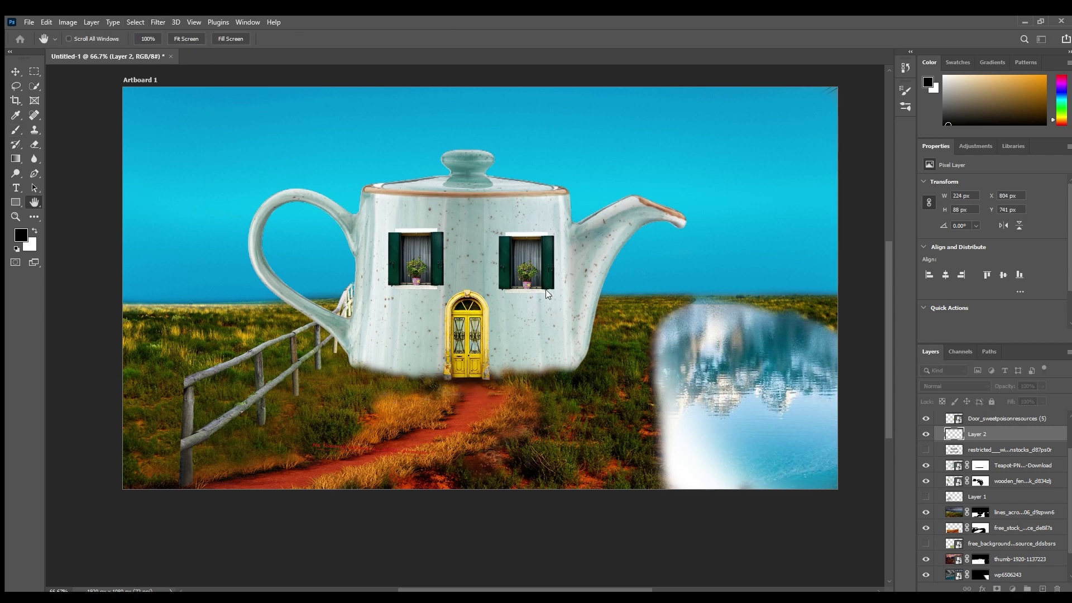
Step: Add a mask to the door shadow layer and paint out the shadow spilling past the door's left edge
{"action": "left_click", "coordinate": [34, 231]}
{"action": "left_click_drag", "start_coordinate": [443, 364], "coordinate": [429, 380]}
{"action": "key", "text": "ctrl+z"}
{"action": "left_click", "coordinate": [997, 589]}
{"action": "left_click", "coordinate": [450, 359]}
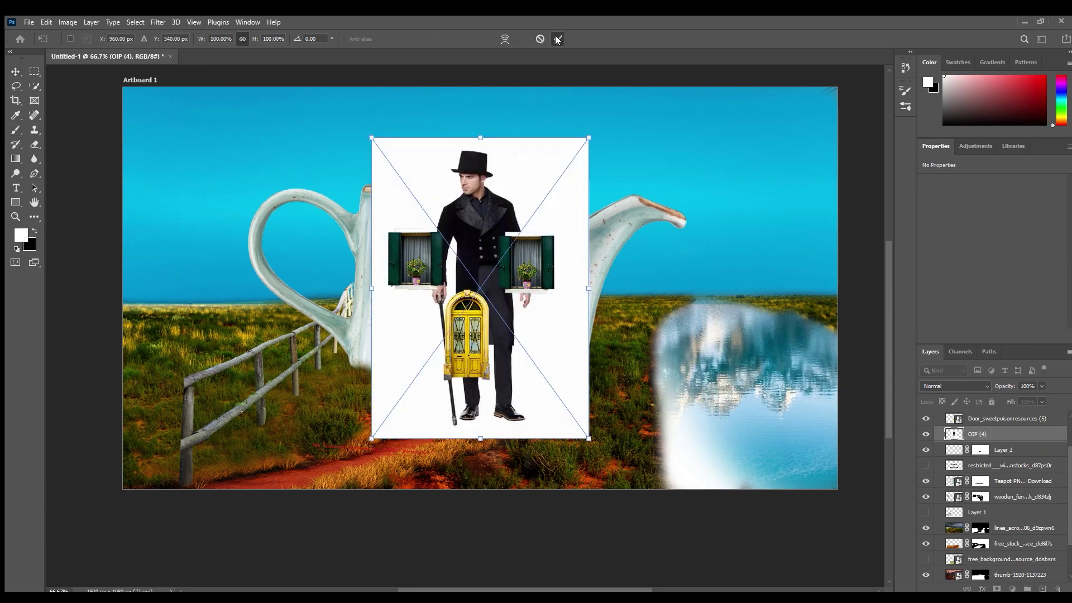
Step: Place the OIP (4) image of the man in a top hat and delete its white background using the Magic Wand
{"action": "key", "text": "Return"}
{"action": "left_click", "coordinate": [39, 116]}
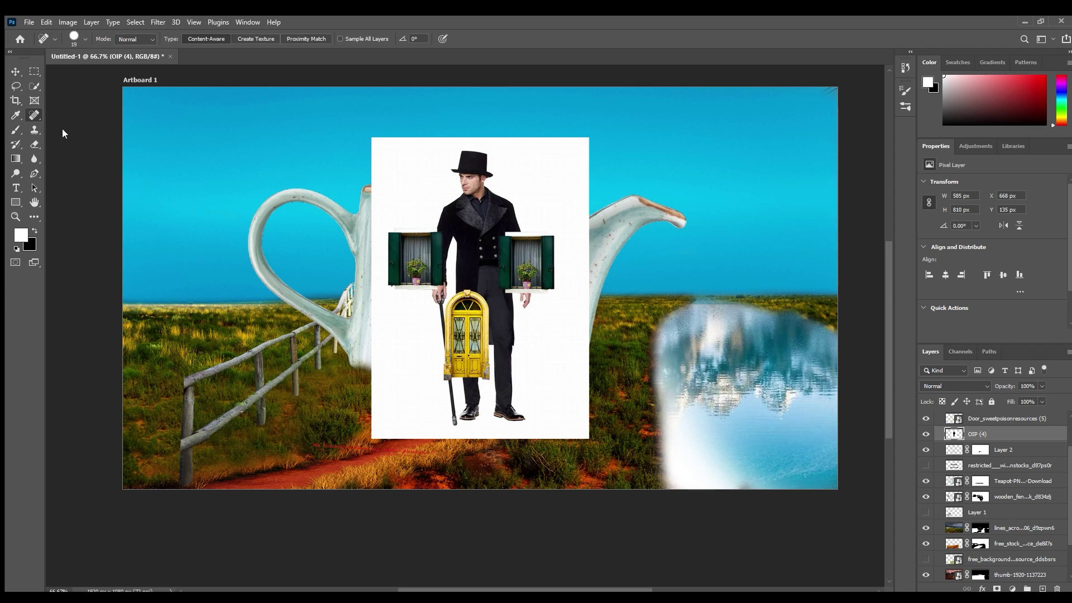
{"action": "left_click", "coordinate": [34, 86]}
{"action": "key", "text": "shift+w"}
{"action": "left_click", "coordinate": [525, 179]}
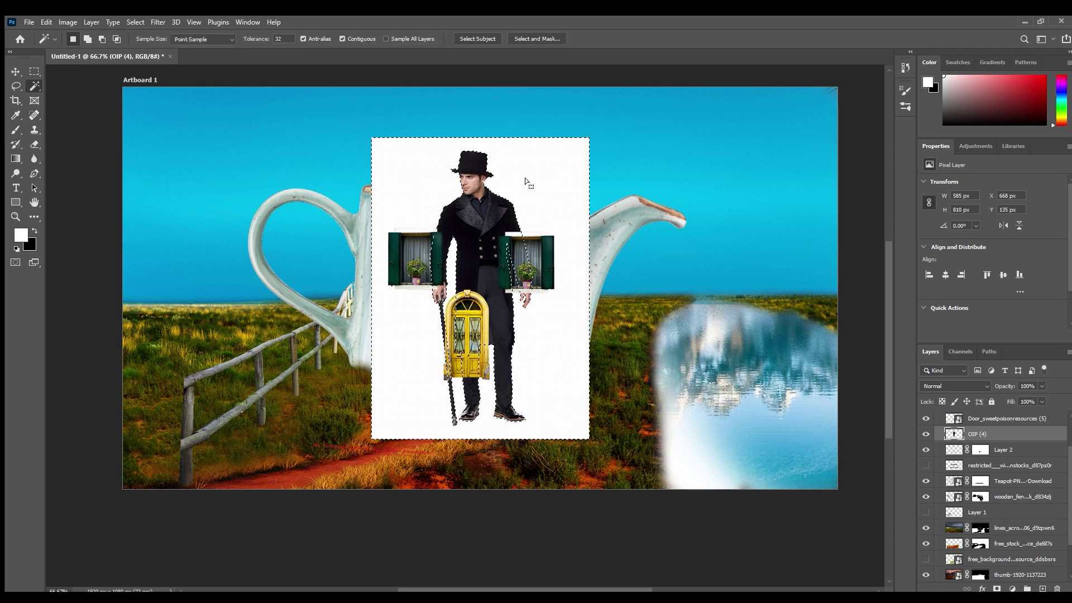
{"action": "key", "text": "Delete"}
{"action": "key", "text": "ctrl+d"}
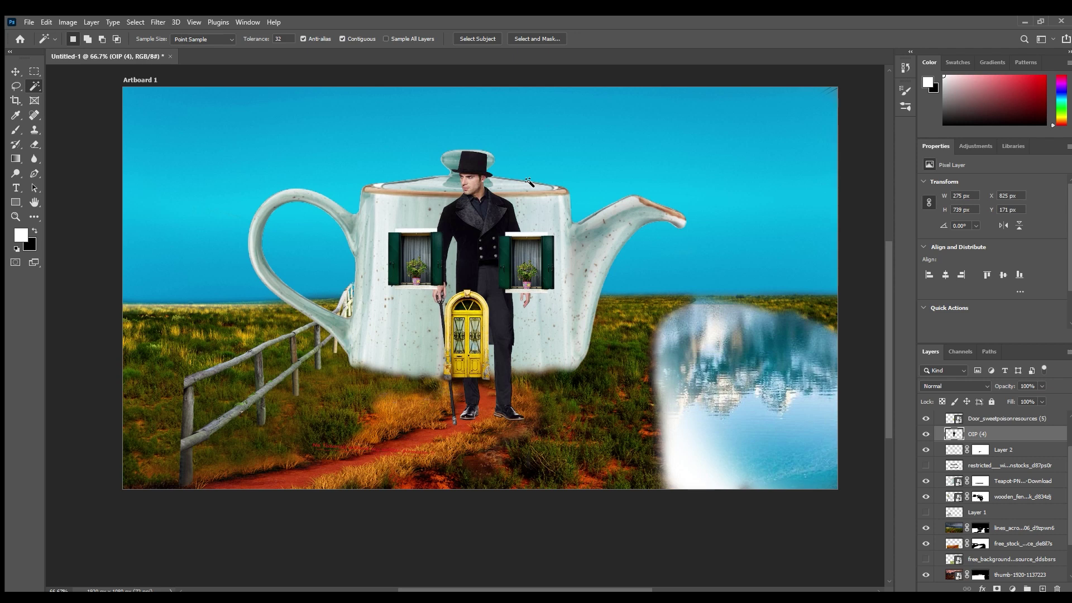
Step: Move the man to the right of the teapot and scale him down to stand on the grass between teapot and lake
{"action": "left_click", "coordinate": [16, 72]}
{"action": "left_click_drag", "start_coordinate": [462, 230], "coordinate": [587, 260]}
{"action": "key", "text": "ctrl+t"}
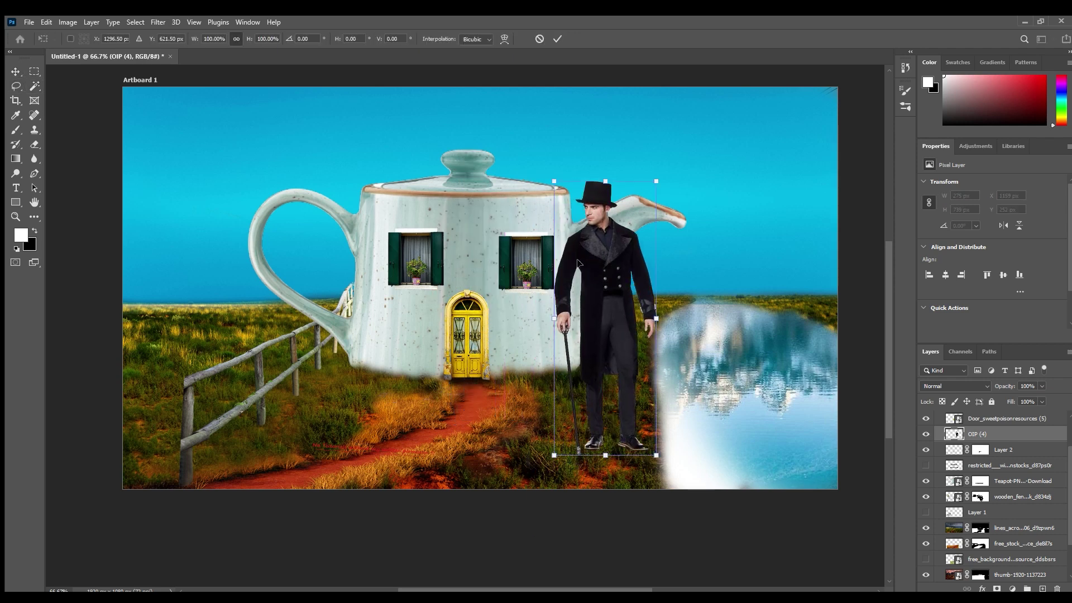
{"action": "left_click_drag", "start_coordinate": [657, 180], "coordinate": [620, 336]}
{"action": "left_click", "coordinate": [557, 39]}
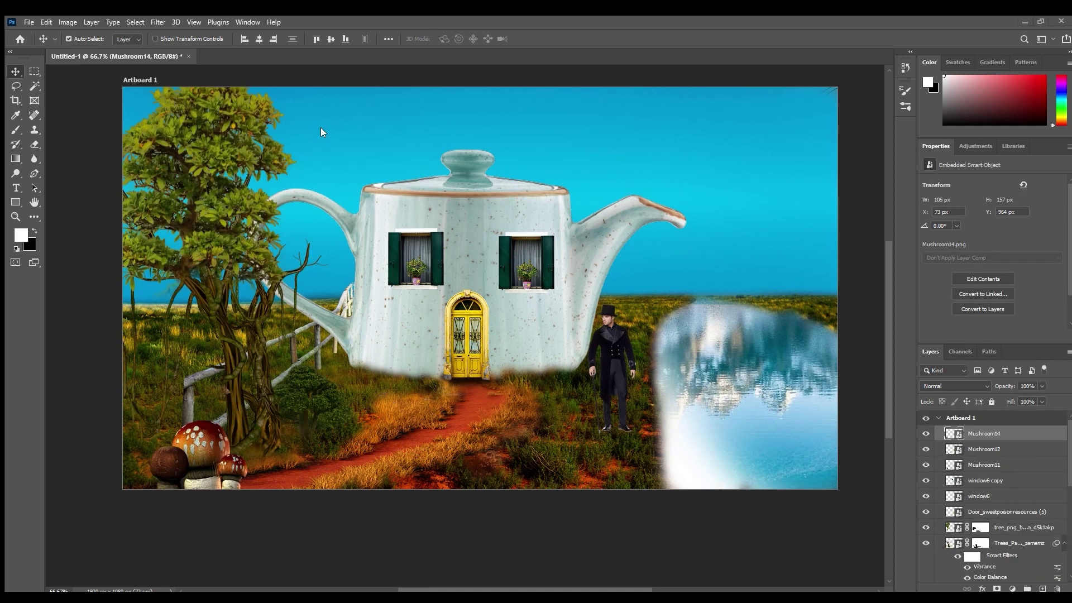
Step: Place the wild flowers and grass image across the foreground, enlarged to 252%
{"action": "left_click_drag", "start_coordinate": [503, 312], "coordinate": [511, 484]}
{"action": "left_click_drag", "start_coordinate": [366, 406], "coordinate": [200, 294]}
{"action": "left_click_drag", "start_coordinate": [424, 391], "coordinate": [257, 390]}
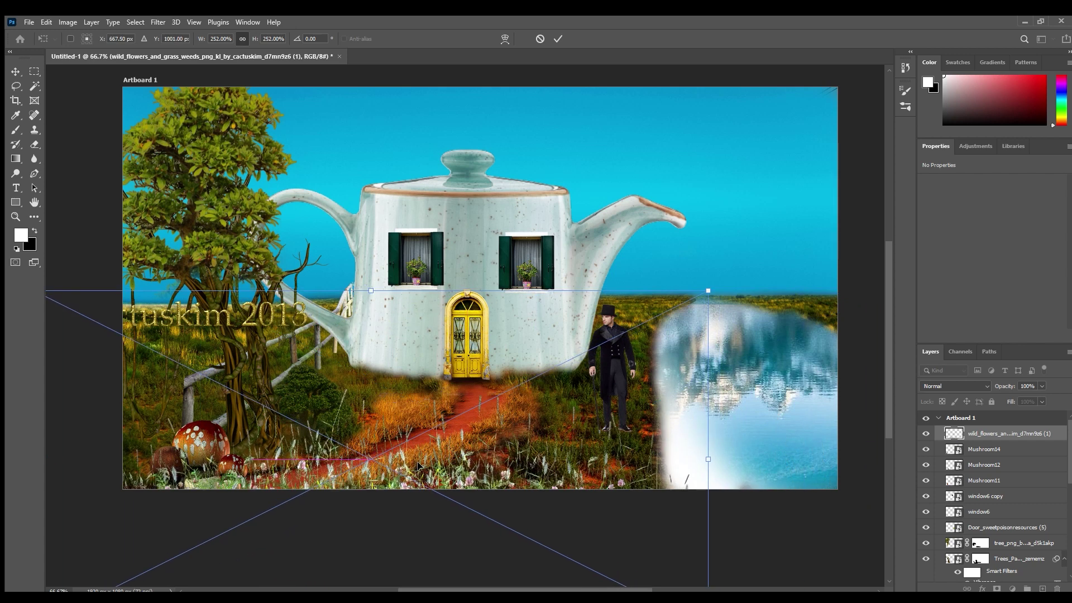
{"action": "left_click", "coordinate": [558, 39]}
Step: Add a mask to the wild flowers layer and paint out the flowers over the red path with a 60 px brush
{"action": "left_click", "coordinate": [997, 589]}
{"action": "key", "text": "b"}
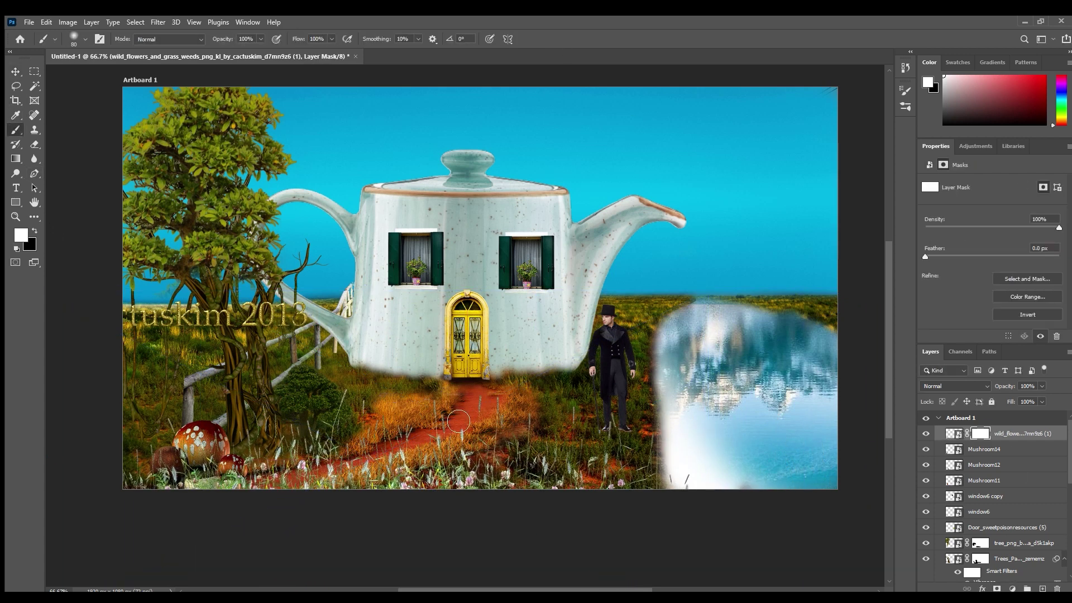
{"action": "key", "text": "x"}
{"action": "key", "text": "bracketleft"}
{"action": "mouse_move", "coordinate": [339, 399]}
{"action": "left_mouse_down"}
{"action": "mouse_move", "coordinate": [299, 440]}
{"action": "mouse_move", "coordinate": [288, 438]}
{"action": "mouse_move", "coordinate": [349, 468]}
{"action": "mouse_move", "coordinate": [276, 469]}
{"action": "mouse_move", "coordinate": [302, 481]}
{"action": "left_mouse_up"}
{"action": "left_click_drag", "start_coordinate": [205, 483], "coordinate": [208, 464]}
{"action": "mouse_move", "coordinate": [382, 458]}
{"action": "left_mouse_down"}
{"action": "mouse_move", "coordinate": [313, 486]}
{"action": "mouse_move", "coordinate": [356, 483]}
{"action": "left_mouse_up"}
{"action": "left_click_drag", "start_coordinate": [280, 480], "coordinate": [263, 474]}
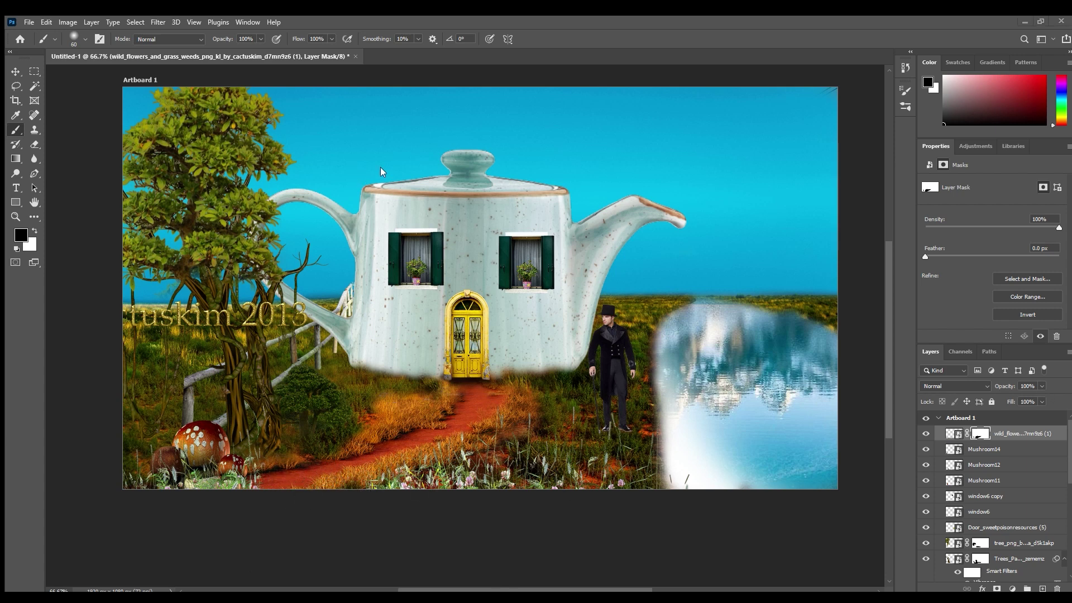
Step: Place the grass_png_4 image along the foreground's lower edge, scaled to about 50%
{"action": "left_click_drag", "start_coordinate": [533, 371], "coordinate": [557, 487]}
{"action": "left_click_drag", "start_coordinate": [841, 202], "coordinate": [470, 425]}
{"action": "left_click_drag", "start_coordinate": [458, 505], "coordinate": [651, 447]}
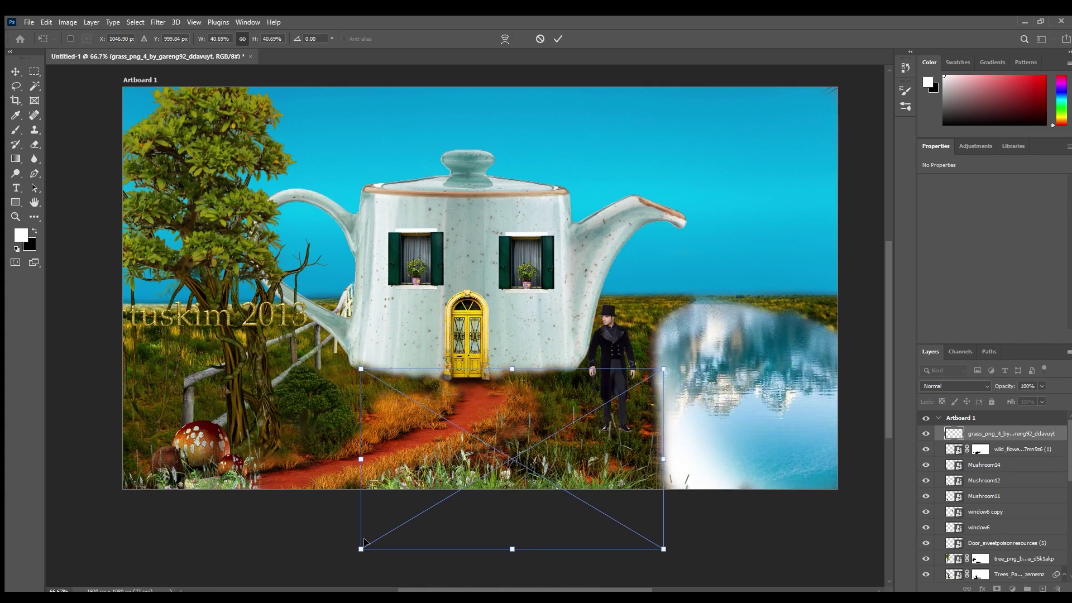
{"action": "left_click_drag", "start_coordinate": [362, 548], "coordinate": [318, 574]}
{"action": "left_click_drag", "start_coordinate": [391, 475], "coordinate": [363, 470]}
{"action": "left_click_drag", "start_coordinate": [636, 364], "coordinate": [663, 348]}
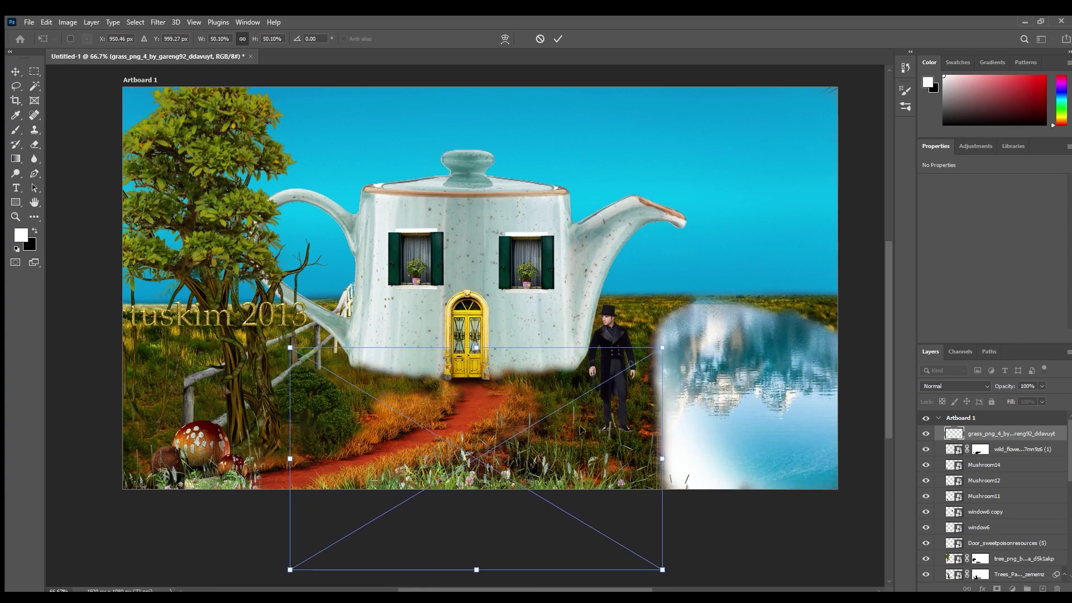
{"action": "left_click", "coordinate": [558, 39]}
Step: Reposition the new grass along the foreground and move its layer beneath the wild flowers layer
{"action": "left_click", "coordinate": [16, 72]}
{"action": "left_click_drag", "start_coordinate": [468, 441], "coordinate": [489, 455]}
{"action": "left_click", "coordinate": [513, 490]}
{"action": "left_click_drag", "start_coordinate": [347, 485], "coordinate": [354, 479]}
{"action": "left_click_drag", "start_coordinate": [1013, 434], "coordinate": [1022, 448]}
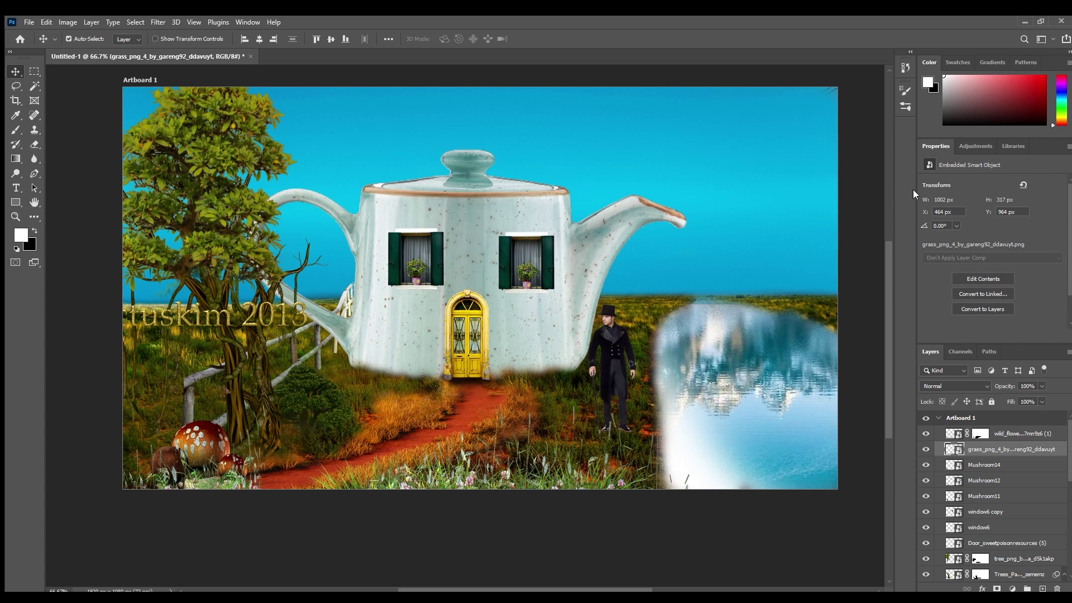
Step: Add a mask to the grass layer and paint out the watermark text by the tree on the wild flowers layer's mask
{"action": "left_click", "coordinate": [997, 589]}
{"action": "key", "text": "b"}
{"action": "key", "text": "x"}
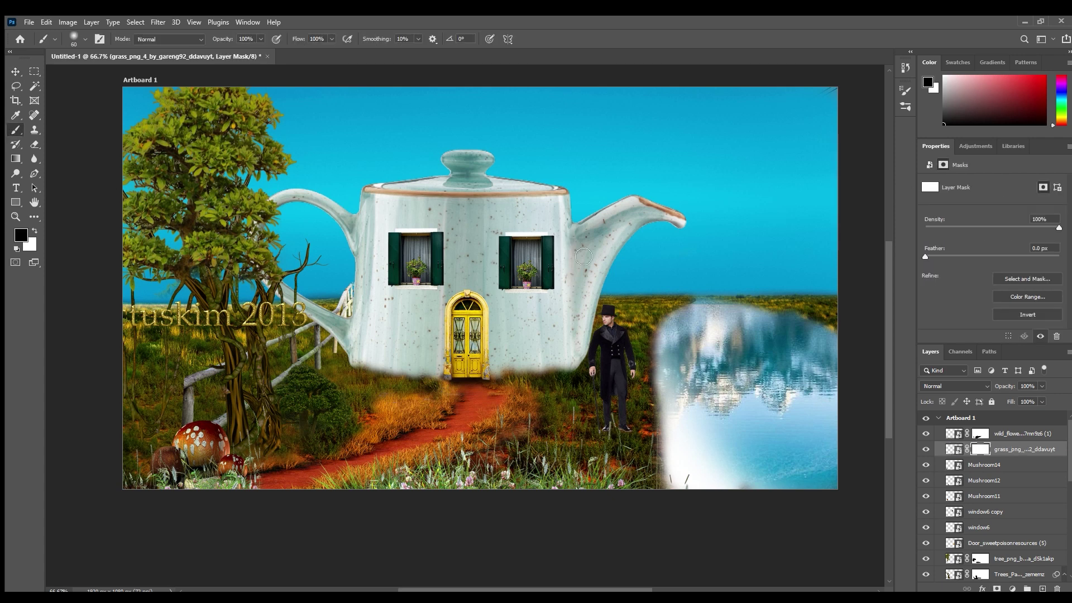
{"action": "left_click", "coordinate": [981, 433]}
{"action": "left_click_drag", "start_coordinate": [308, 316], "coordinate": [167, 316]}
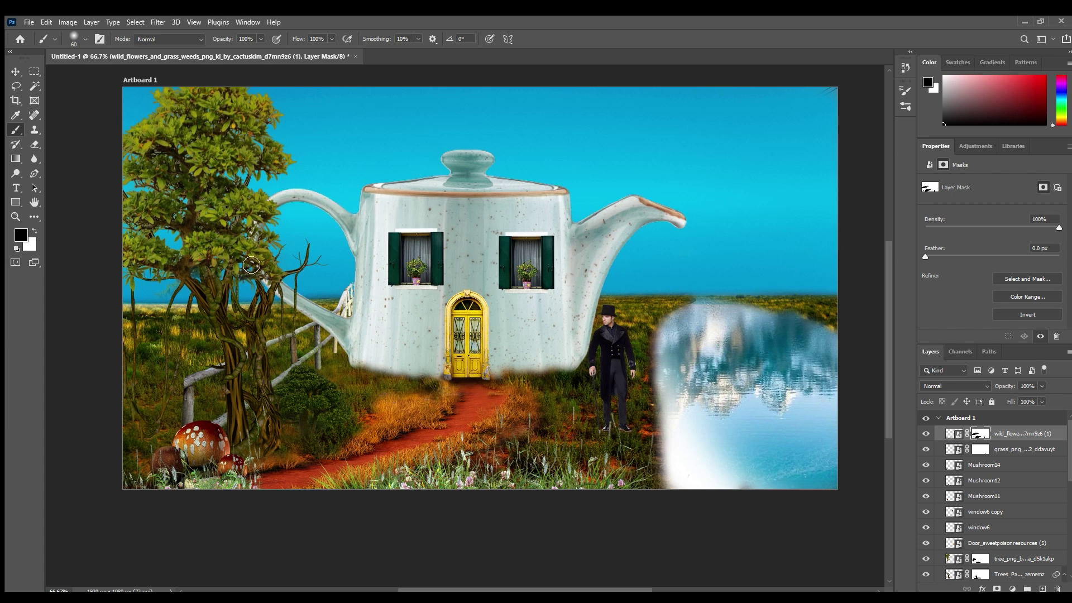
Step: Rasterize the two layers that make up the large tree, the tree_png foliage and the Trees_Pack trunk
{"action": "left_click", "coordinate": [9, 70]}
{"action": "left_click", "coordinate": [262, 392]}
{"action": "left_click", "coordinate": [241, 268], "text": "shift"}
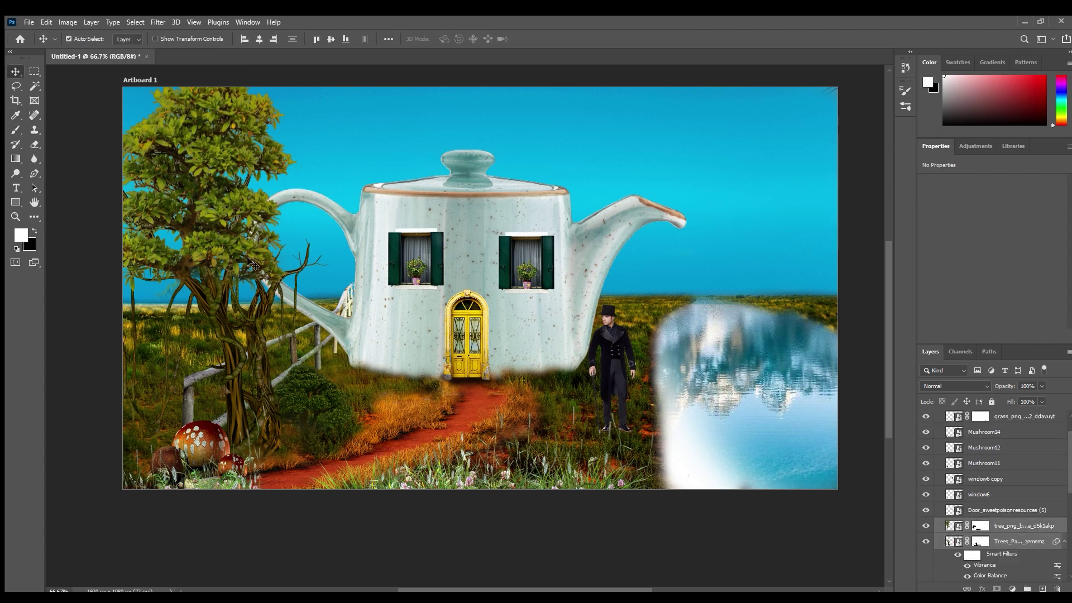
{"action": "key", "text": "ctrl+t"}
{"action": "left_click", "coordinate": [1024, 526]}
{"action": "left_click", "coordinate": [957, 268]}
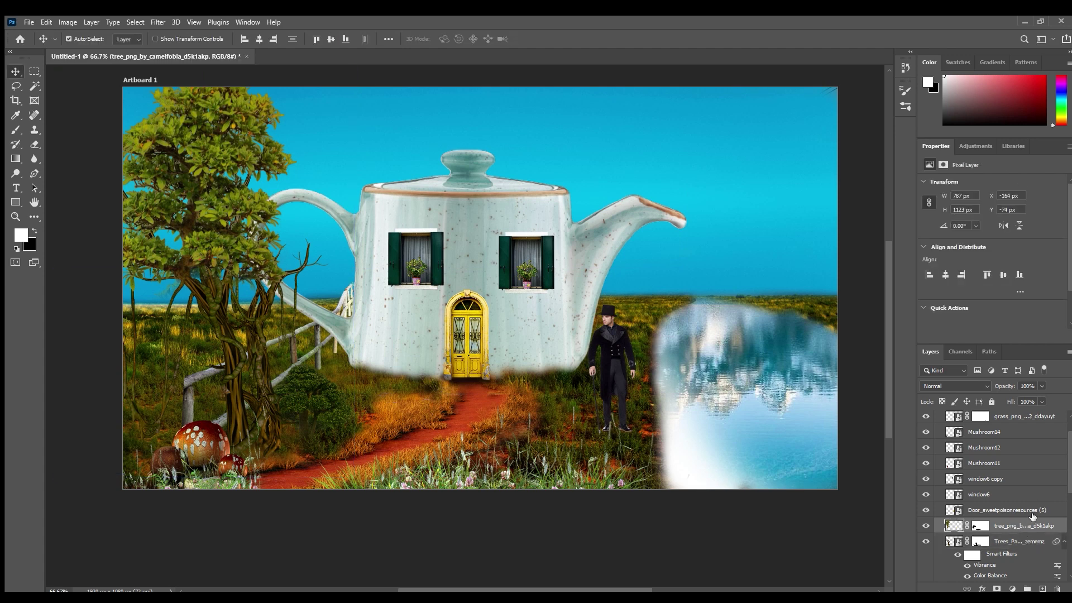
{"action": "right_click", "coordinate": [1028, 541]}
{"action": "left_click", "coordinate": [957, 267]}
Step: Scale both large tree layers down together and move the green bush up and left towards the trunk
{"action": "left_click", "coordinate": [1007, 526], "text": "shift"}
{"action": "key", "text": "ctrl+t"}
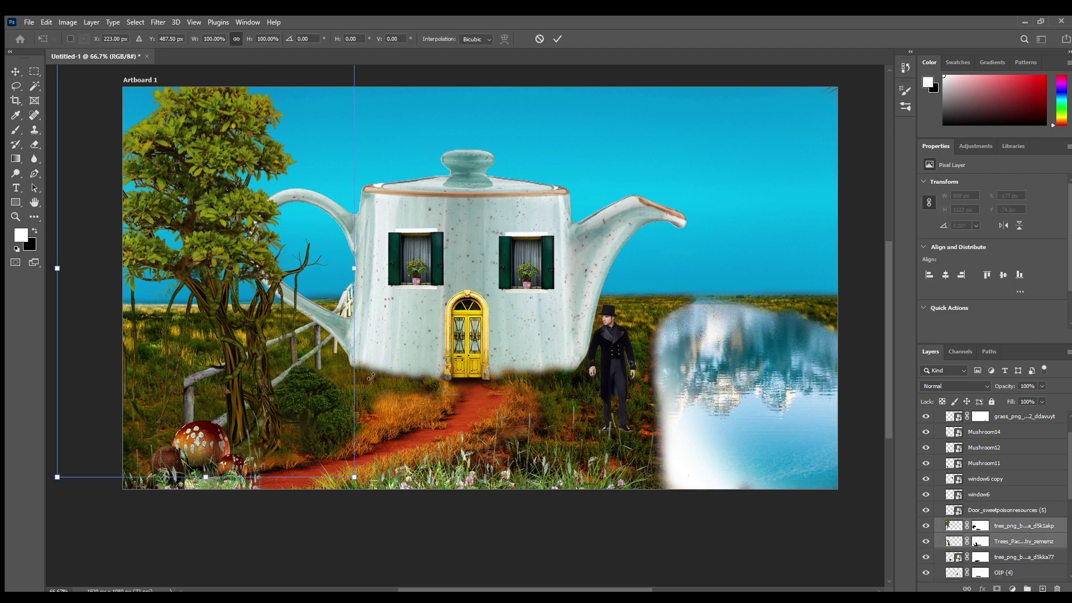
{"action": "left_click_drag", "start_coordinate": [352, 479], "coordinate": [337, 452]}
{"action": "left_click", "coordinate": [559, 40]}
{"action": "left_click_drag", "start_coordinate": [309, 395], "coordinate": [297, 374]}
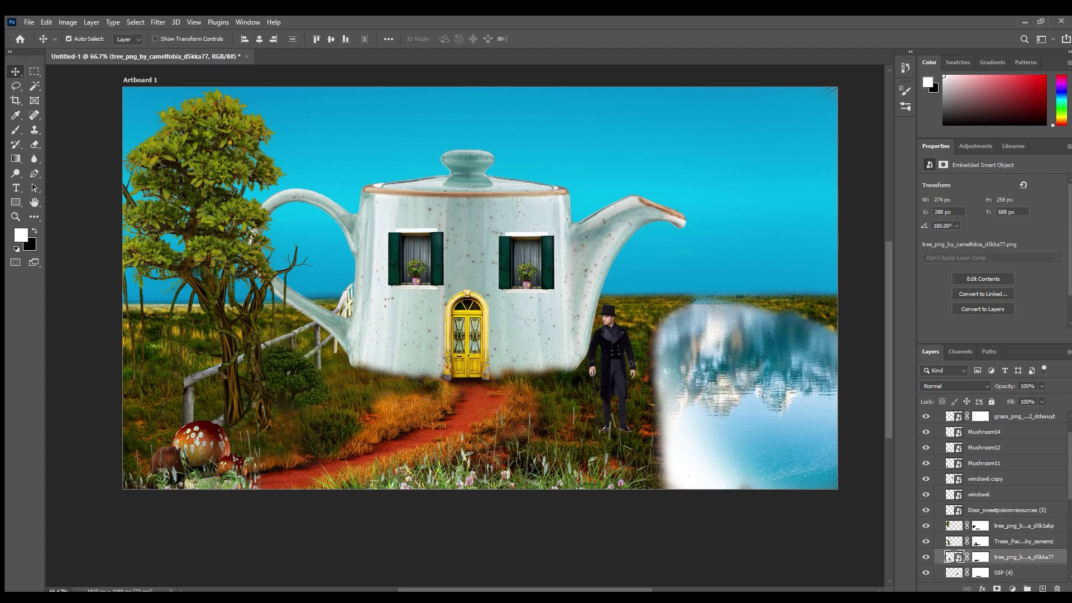
Step: Place the water_drops_3 ripple image on the lake's surface, scaled down to fit
{"action": "left_click_drag", "start_coordinate": [565, 308], "coordinate": [764, 368]}
{"action": "left_click_drag", "start_coordinate": [478, 473], "coordinate": [667, 406]}
{"action": "left_click_drag", "start_coordinate": [715, 347], "coordinate": [699, 369]}
{"action": "left_click", "coordinate": [558, 38]}
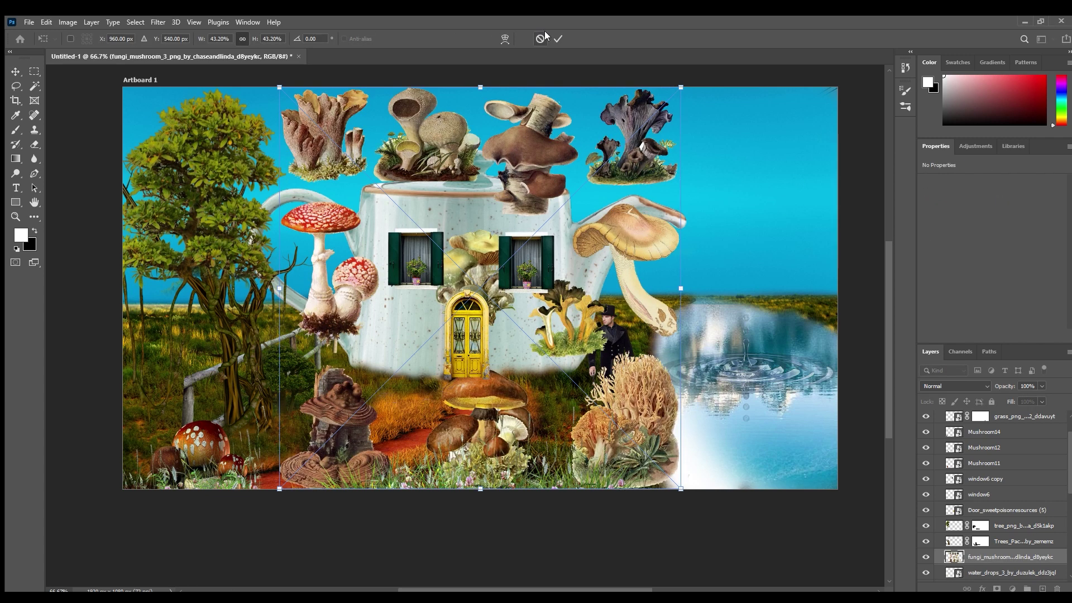
Step: Place the fungi_mushroom_3 image, outline its red spotted mushrooms with the Lasso and rasterize the layer
{"action": "key", "text": "Return"}
{"action": "key", "text": "l"}
{"action": "mouse_move", "coordinate": [273, 188]}
{"action": "left_mouse_down"}
{"action": "mouse_move", "coordinate": [391, 221]}
{"action": "mouse_move", "coordinate": [288, 360]}
{"action": "mouse_move", "coordinate": [267, 182]}
{"action": "left_mouse_up"}
{"action": "left_click", "coordinate": [45, 23]}
{"action": "right_click", "coordinate": [990, 559]}
{"action": "left_click", "coordinate": [973, 266]}
Step: Cut the selected red mushrooms onto their own layer and hide the remaining fungi sheet
{"action": "left_click", "coordinate": [45, 23]}
{"action": "key", "text": "ctrl+x"}
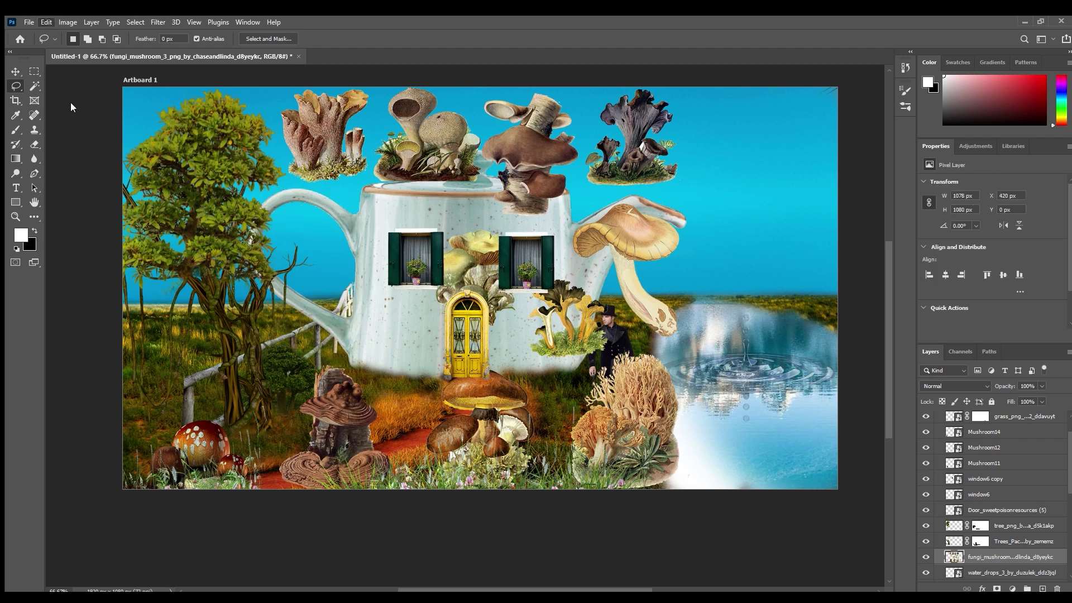
{"action": "key", "text": "ctrl+v"}
{"action": "left_click", "coordinate": [925, 573]}
{"action": "key", "text": "m"}
{"action": "key", "text": "v"}
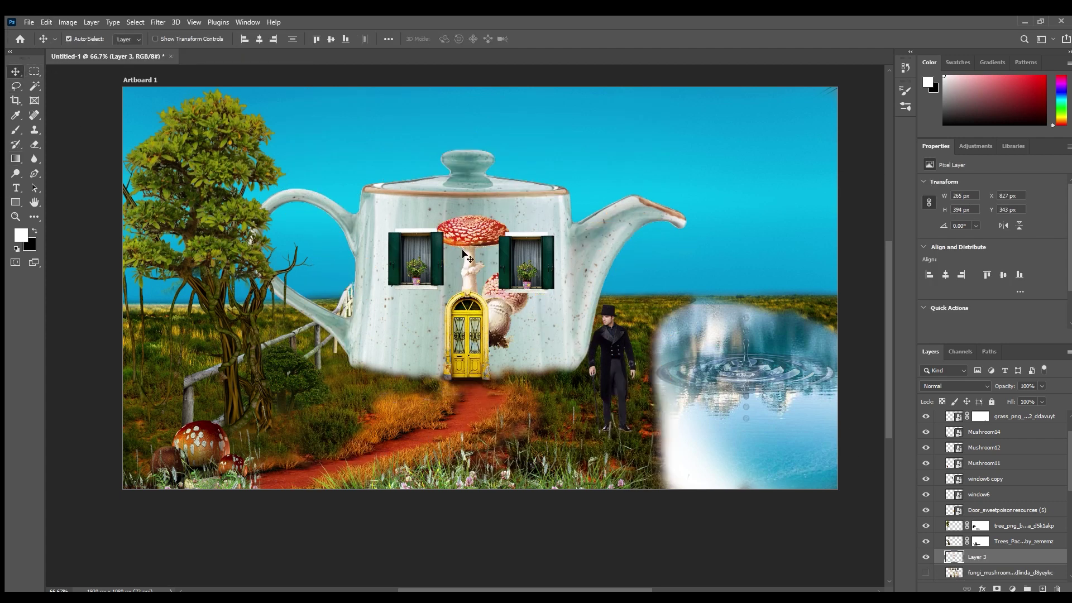
Step: Move the red mushrooms beside the tree, scale them to 192 × 286 px and bring their layer to the top of the artboard
{"action": "left_click_drag", "start_coordinate": [494, 248], "coordinate": [280, 330]}
{"action": "key", "text": "ctrl+t"}
{"action": "left_click_drag", "start_coordinate": [314, 297], "coordinate": [273, 359]}
{"action": "key", "text": "Return"}
{"action": "left_click_drag", "start_coordinate": [986, 557], "coordinate": [1009, 427]}
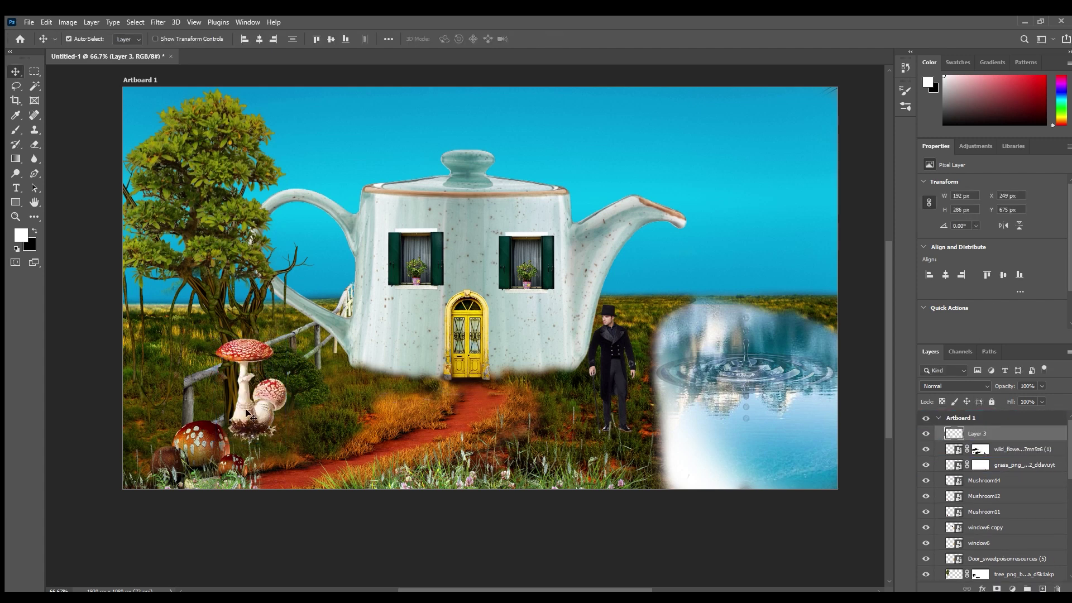
Step: Reduce the red mushrooms to 147 × 218 px and shift them right, in front of the green bush
{"action": "key", "text": "ctrl+t"}
{"action": "left_click_drag", "start_coordinate": [287, 338], "coordinate": [271, 363]}
{"action": "left_click_drag", "start_coordinate": [233, 417], "coordinate": [264, 406]}
{"action": "left_click", "coordinate": [557, 39]}
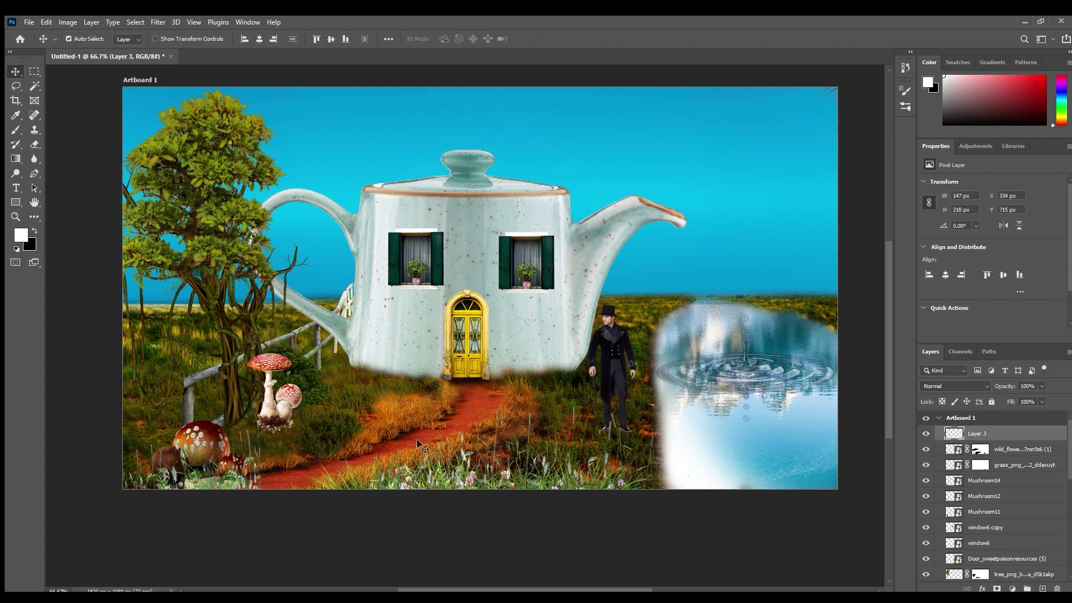
Step: Add a mask to the red mushrooms layer and fade the base of the stems into the ground
{"action": "left_click", "coordinate": [997, 589]}
{"action": "key", "text": "b"}
{"action": "key", "text": "x"}
{"action": "left_click_drag", "start_coordinate": [270, 436], "coordinate": [282, 440]}
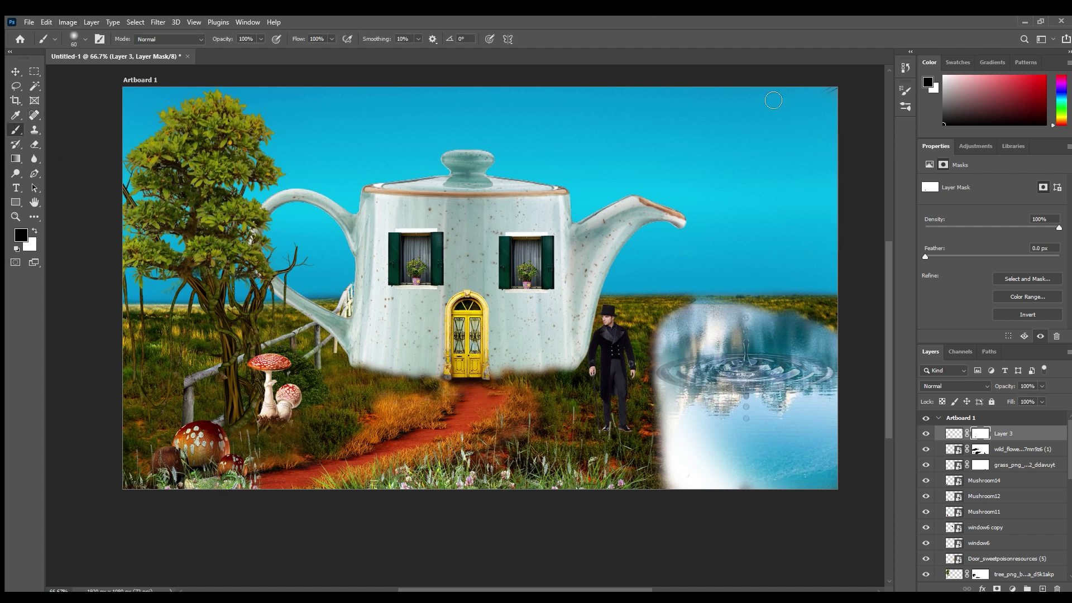
Step: Darken the image on the red mushrooms layer to match the scene
{"action": "left_click", "coordinate": [955, 433]}
{"action": "key", "text": "i"}
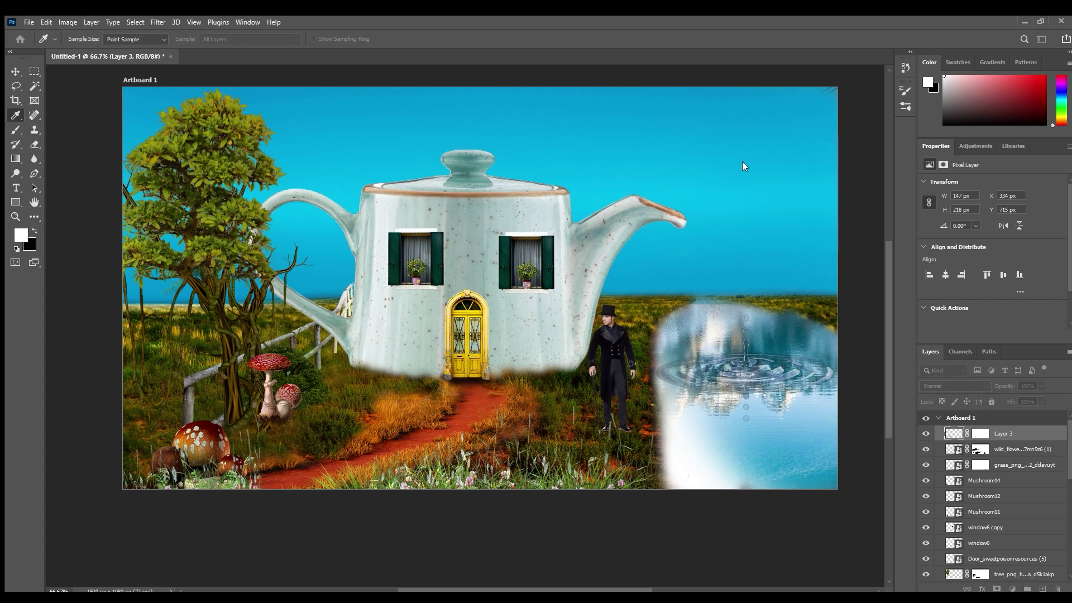
{"action": "key", "text": "b"}
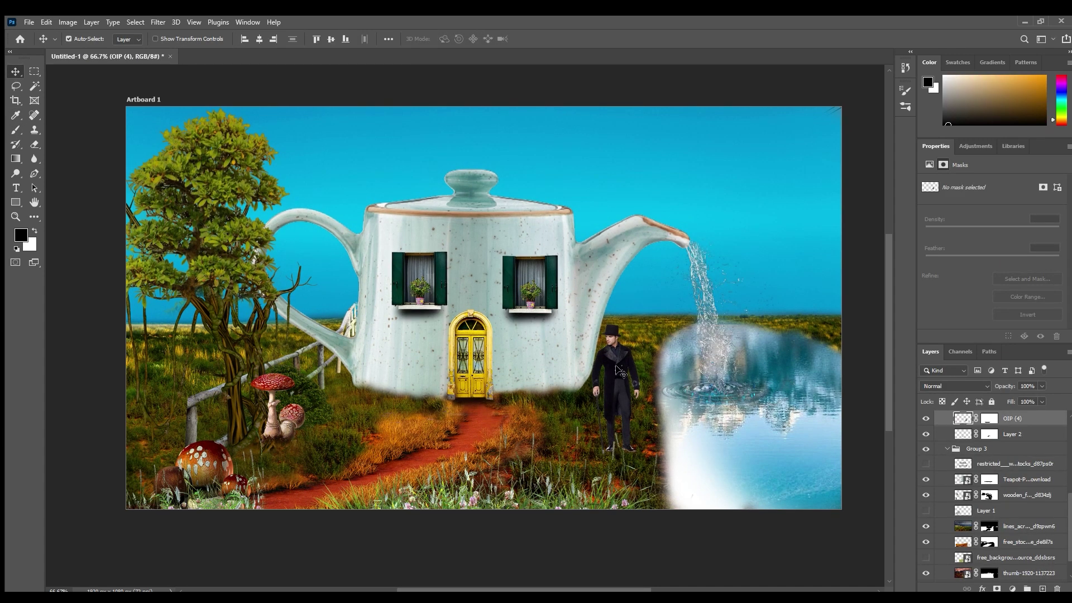
Step: Flip the man in the top hat horizontally and scale him down slightly beside the teapot
{"action": "key", "text": "ctrl+t"}
{"action": "right_click", "coordinate": [616, 366]}
{"action": "left_click", "coordinate": [646, 351]}
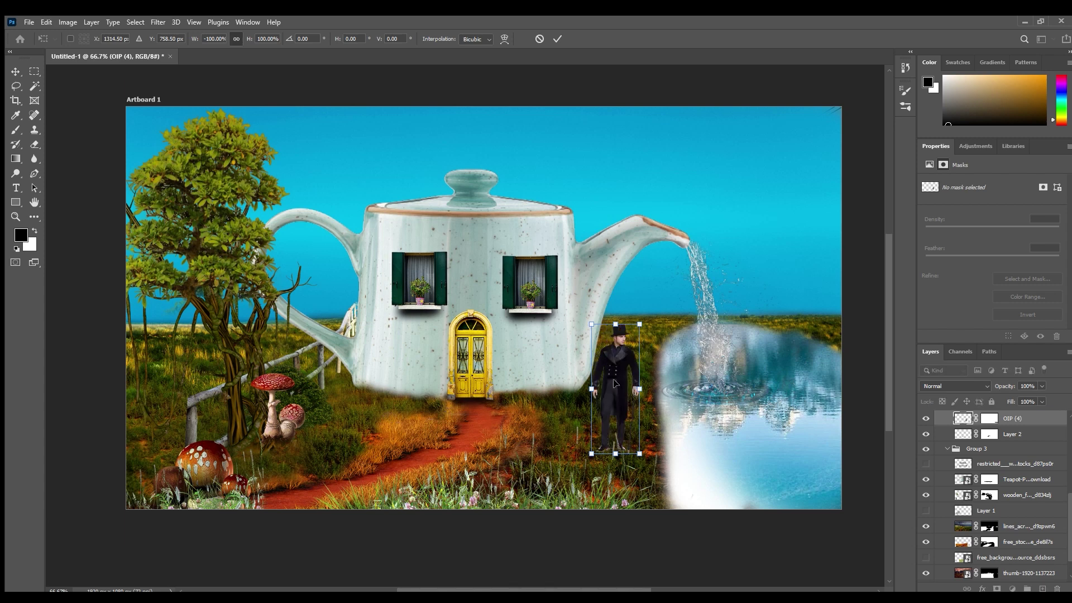
{"action": "left_click_drag", "start_coordinate": [591, 324], "coordinate": [639, 324]}
{"action": "left_click_drag", "start_coordinate": [641, 456], "coordinate": [638, 451]}
{"action": "left_click", "coordinate": [557, 38]}
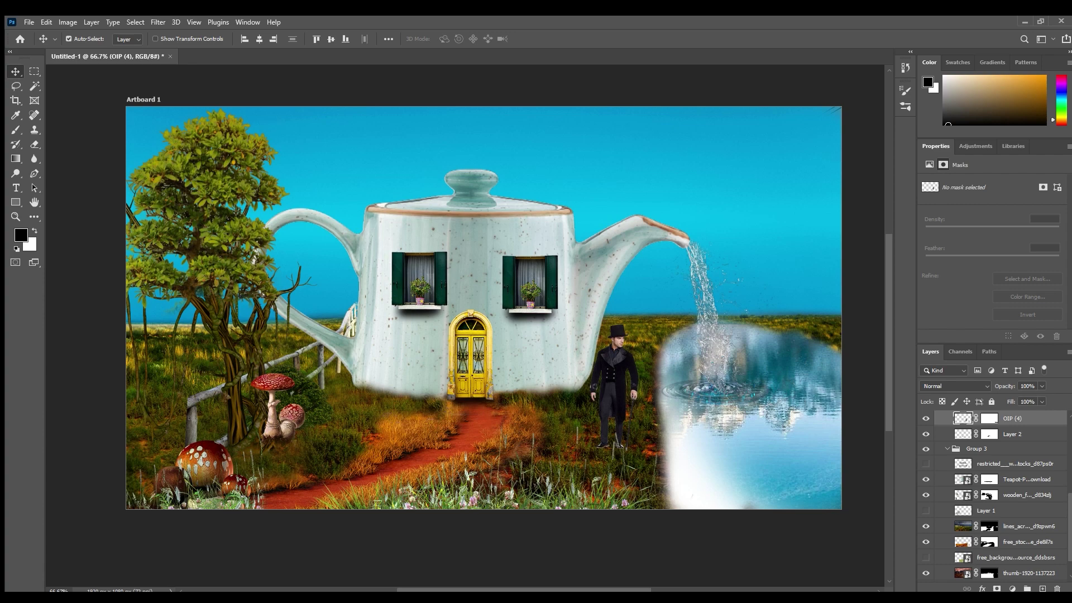
Step: Place the grass_03 image as a small patch at the man's feet and move its layer to the top of the artboard
{"action": "left_click", "coordinate": [541, 39]}
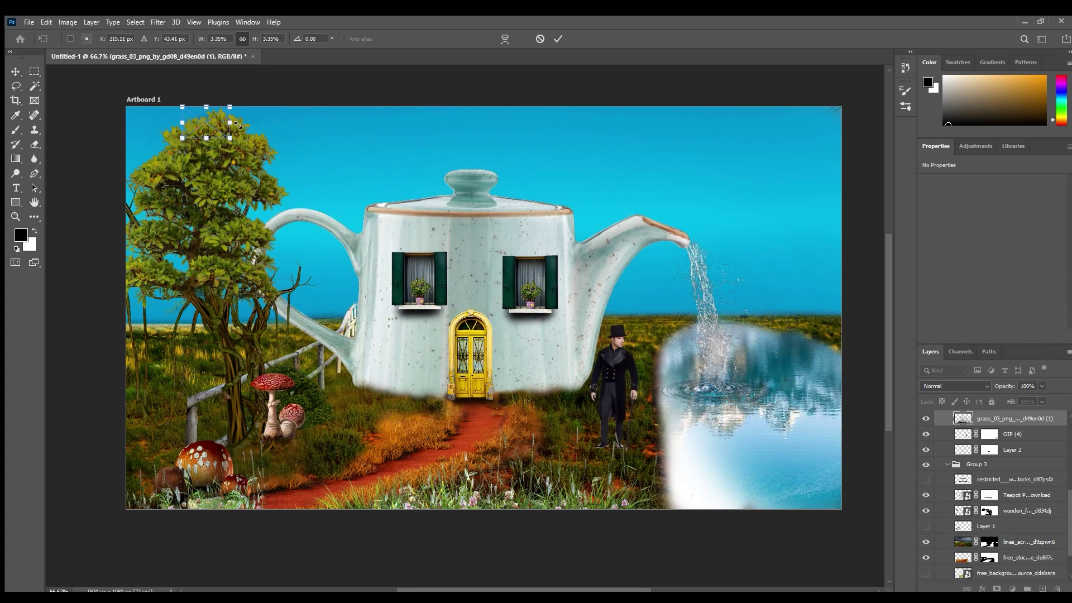
{"action": "left_click", "coordinate": [558, 39]}
{"action": "mouse_move", "coordinate": [1010, 422]}
{"action": "left_mouse_down"}
{"action": "mouse_move", "coordinate": [1012, 409]}
{"action": "mouse_move", "coordinate": [1010, 428]}
{"action": "left_mouse_up"}
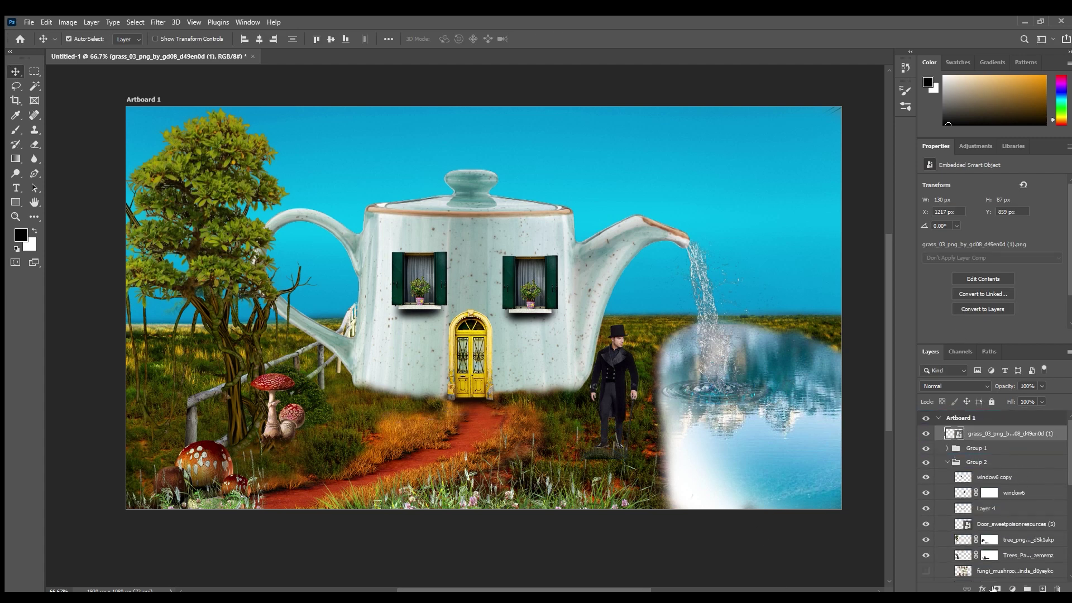
Step: Add a mask to the grass_03 patch, enlarge it to about 131% and paint out parts of it around the man's shoes
{"action": "left_click", "coordinate": [997, 589]}
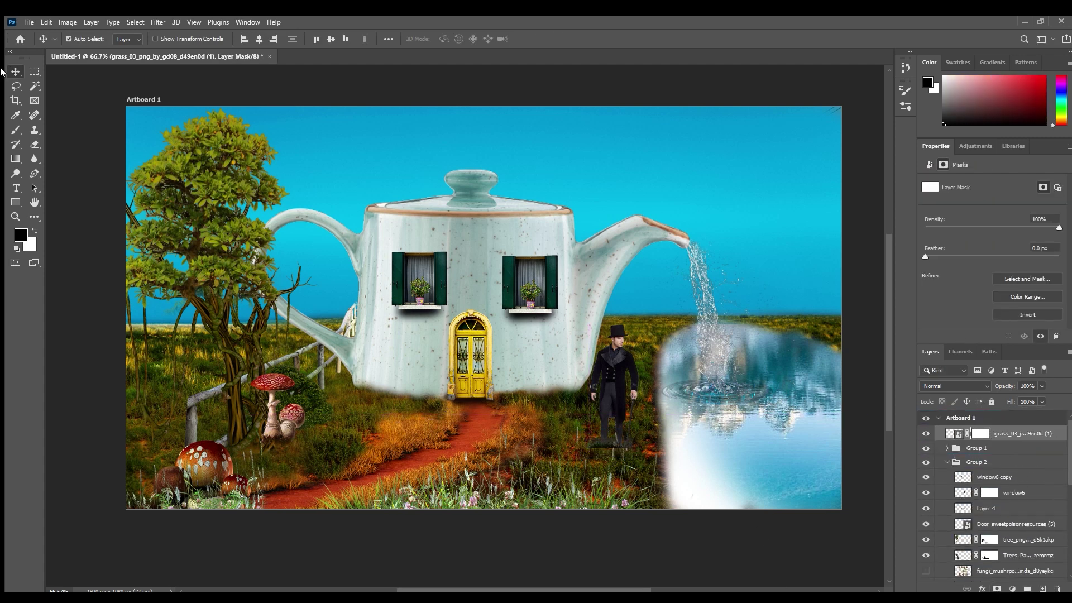
{"action": "key", "text": "ctrl+t"}
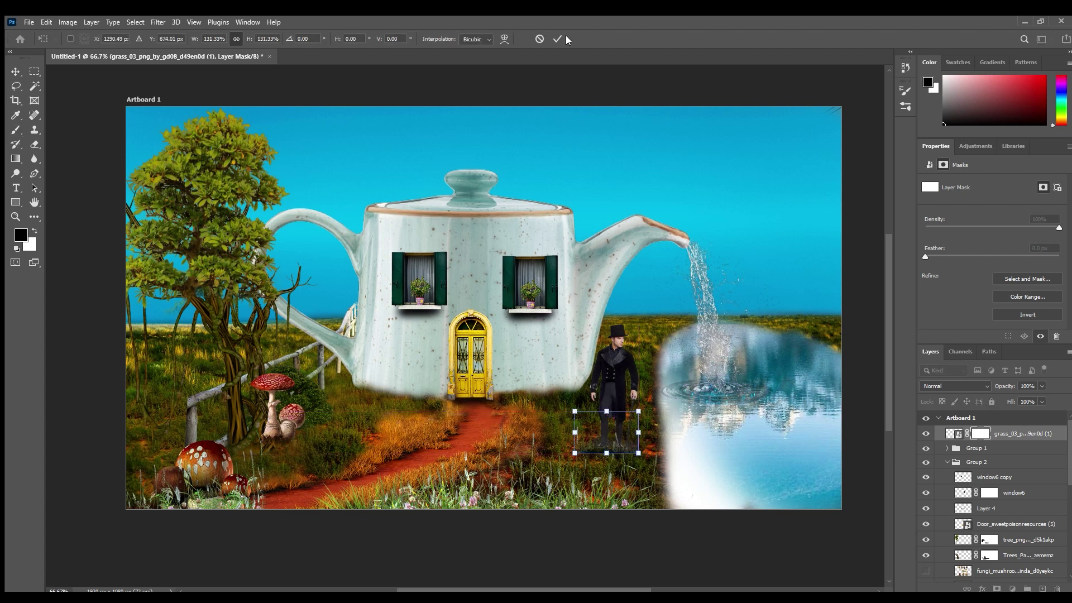
{"action": "left_click", "coordinate": [558, 39]}
{"action": "key", "text": "b"}
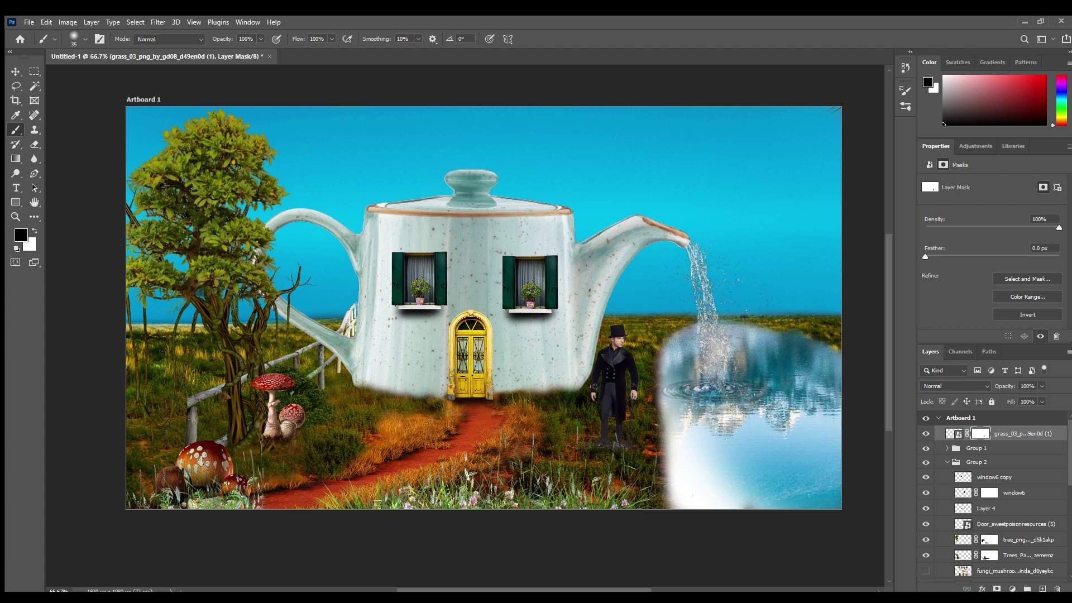
Step: Clone ground grass onto a new layer at the top of the artboard, blending the area around the man's shoes
{"action": "key", "text": "v"}
{"action": "left_click", "coordinate": [330, 446]}
{"action": "key", "text": "s"}
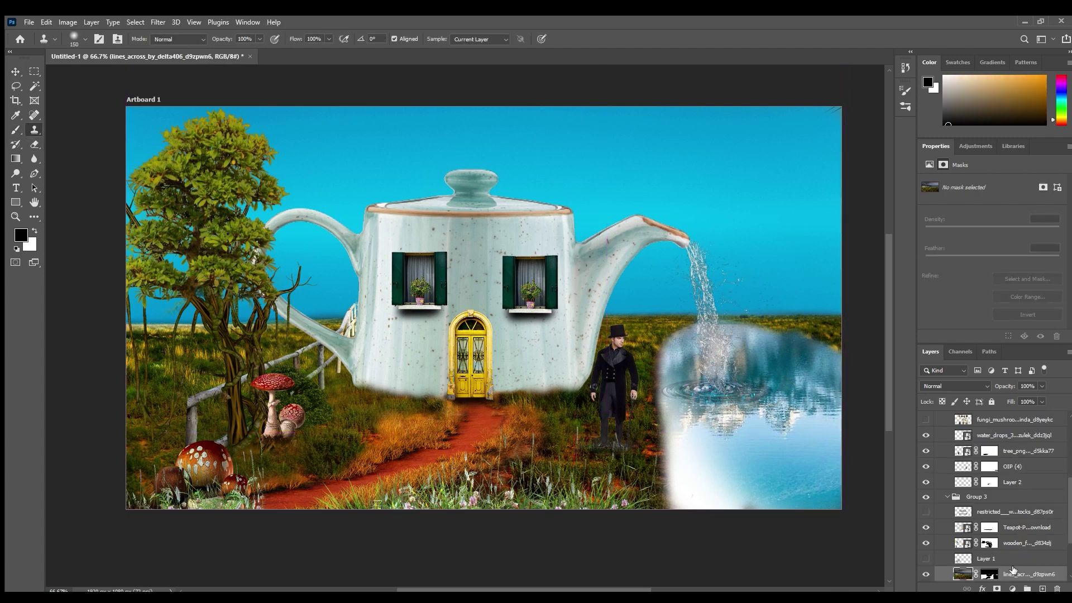
{"action": "scroll", "coordinate": [1000, 531], "scroll_direction": "up", "scroll_amount": 5}
{"action": "left_click", "coordinate": [983, 433]}
{"action": "mouse_move", "coordinate": [273, 476]}
{"action": "left_mouse_down"}
{"action": "mouse_move", "coordinate": [400, 492]}
{"action": "mouse_move", "coordinate": [631, 471]}
{"action": "mouse_move", "coordinate": [620, 470]}
{"action": "left_mouse_up"}
{"action": "key", "text": "ctrl+z"}
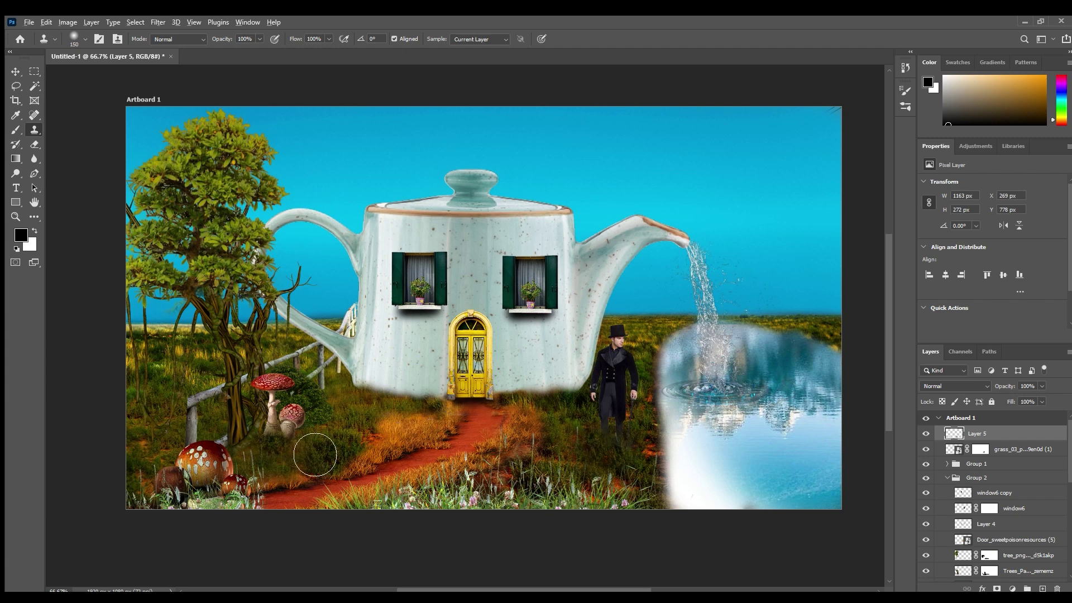
Step: Resize the Clone Stamp brush and select the lines_across landscape layer
{"action": "key", "text": "bracketright"}
{"action": "key", "text": "bracketright"}
{"action": "key", "text": "bracketright"}
{"action": "key", "text": "bracketright"}
{"action": "key", "text": "bracketright"}
{"action": "key", "text": "bracketleft"}
{"action": "key", "text": "bracketleft"}
{"action": "key", "text": "bracketleft"}
{"action": "key", "text": "bracketleft"}
{"action": "key", "text": "bracketleft"}
{"action": "key", "text": "bracketleft"}
{"action": "key", "text": "bracketleft"}
{"action": "key", "text": "bracketleft"}
{"action": "key", "text": "bracketleft"}
{"action": "key", "text": "bracketleft"}
{"action": "key", "text": "bracketleft"}
{"action": "key", "text": "bracketleft"}
{"action": "key", "text": "bracketleft"}
{"action": "key", "text": "bracketleft"}
{"action": "left_click", "coordinate": [352, 461], "text": "ctrl"}
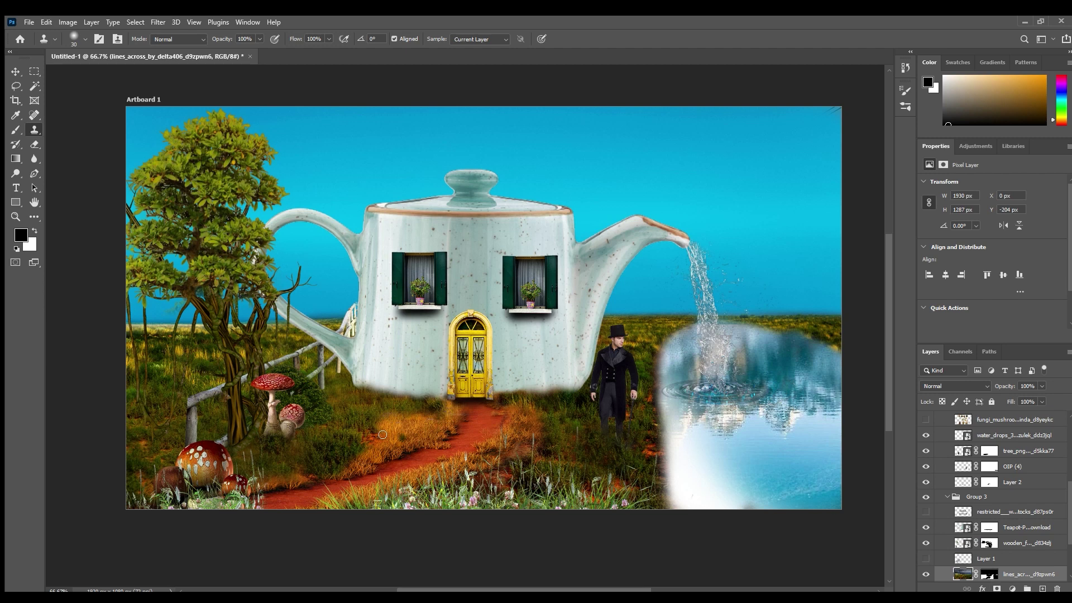
{"action": "key", "text": "bracketright"}
{"action": "key", "text": "bracketright"}
{"action": "key", "text": "bracketright"}
{"action": "key", "text": "bracketright"}
{"action": "key", "text": "bracketright"}
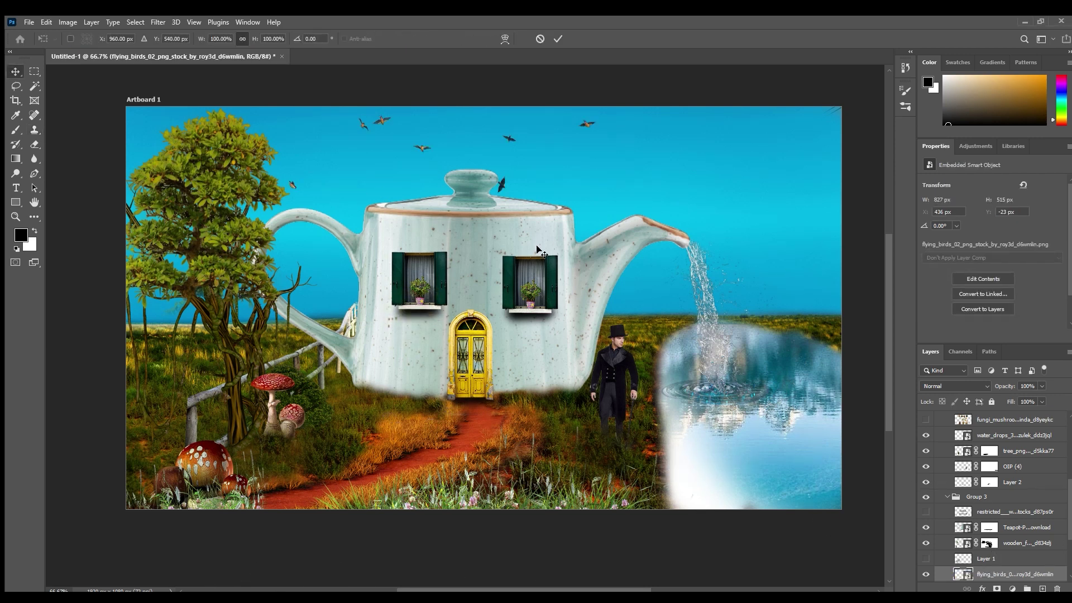
Step: Place the flying_birds_04 image in the sky above the teapot's spout, scaled down to about 52%
{"action": "left_click_drag", "start_coordinate": [615, 180], "coordinate": [581, 166]}
{"action": "left_click_drag", "start_coordinate": [651, 293], "coordinate": [778, 295]}
{"action": "left_click_drag", "start_coordinate": [734, 220], "coordinate": [704, 189]}
{"action": "left_click_drag", "start_coordinate": [766, 372], "coordinate": [486, 162]}
{"action": "left_click_drag", "start_coordinate": [448, 102], "coordinate": [630, 180]}
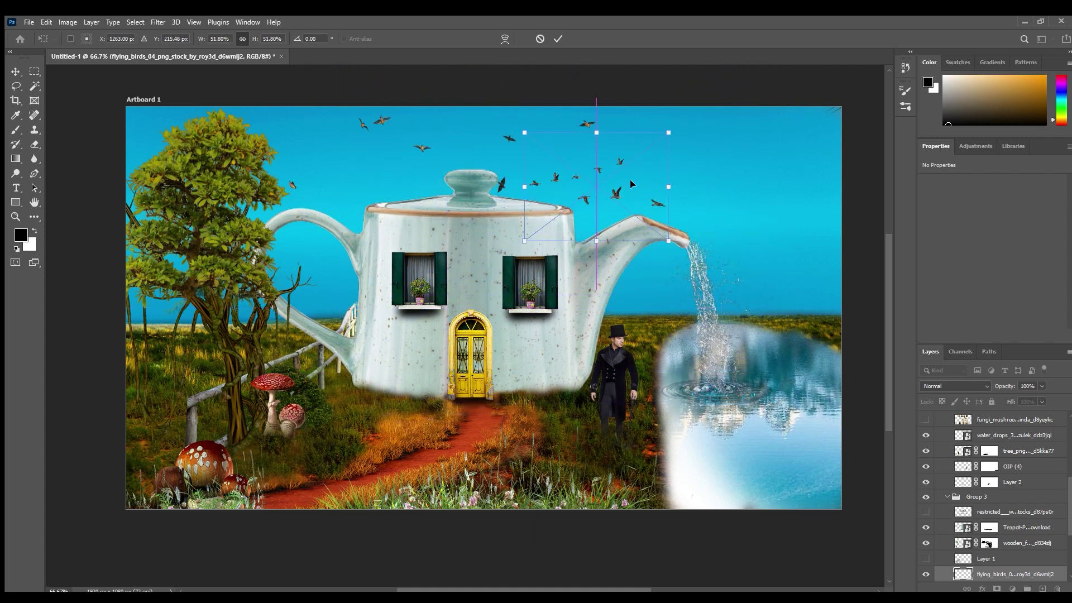
{"action": "left_click", "coordinate": [557, 39]}
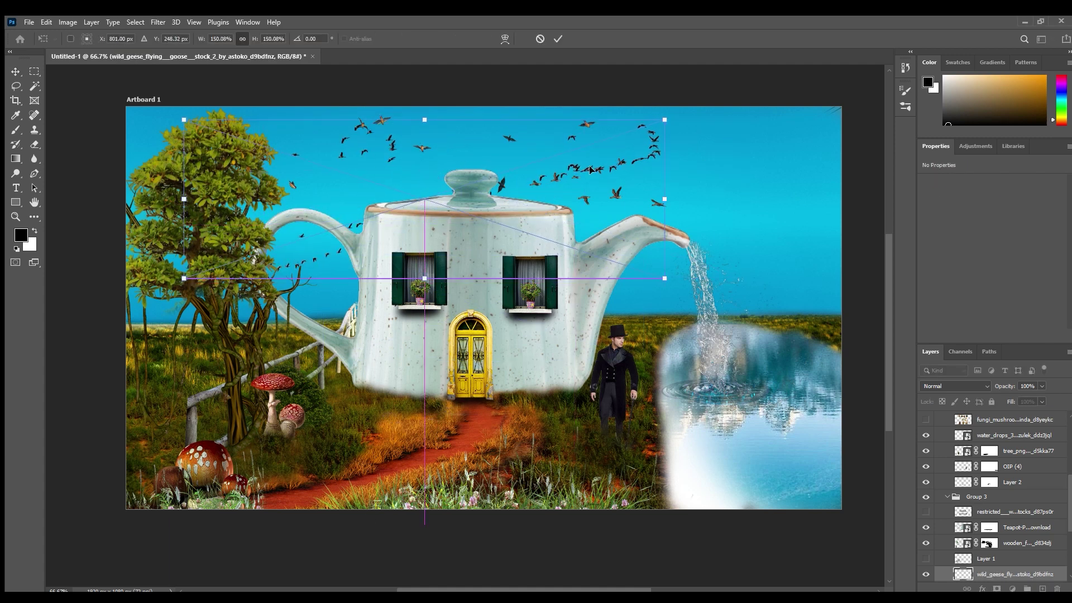
Step: Place the wild_geese image across the sky at about 150%, add a mask and paint out surplus geese
{"action": "key", "text": "Return"}
{"action": "left_click", "coordinate": [997, 589]}
{"action": "key", "text": "b"}
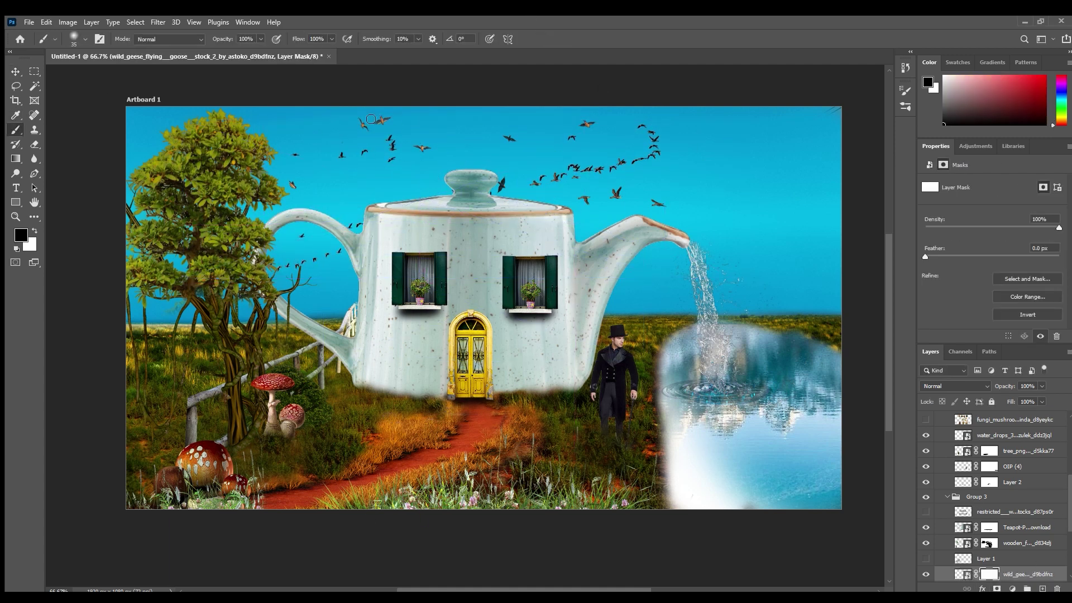
{"action": "mouse_move", "coordinate": [608, 153]}
{"action": "left_mouse_down"}
{"action": "mouse_move", "coordinate": [531, 183]}
{"action": "mouse_move", "coordinate": [602, 156]}
{"action": "left_mouse_up"}
{"action": "scroll", "coordinate": [1001, 555], "scroll_direction": "down", "scroll_amount": 3}
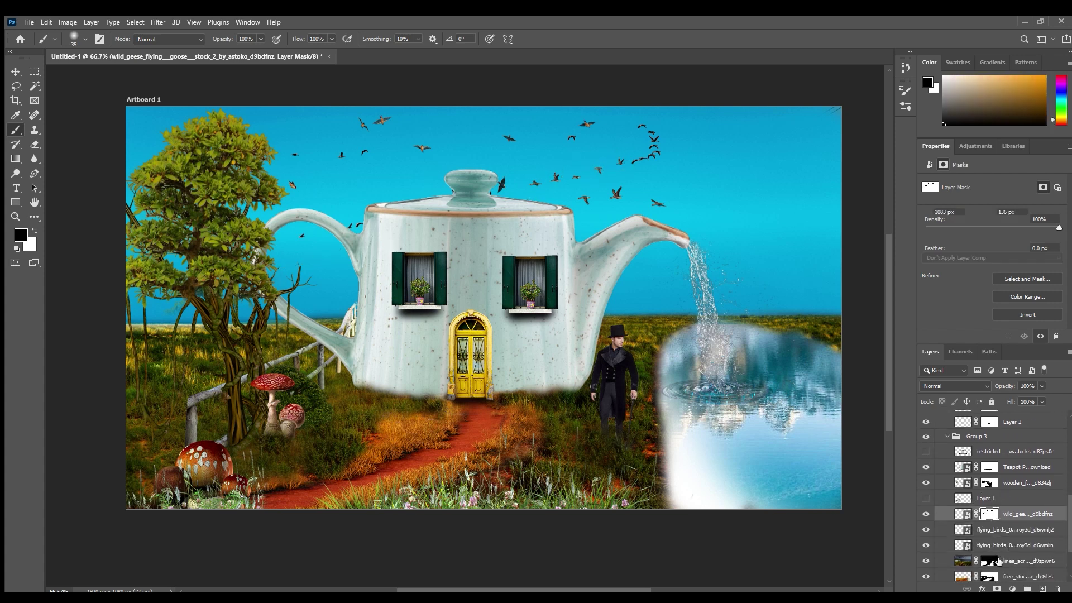
Step: Mask both flying_birds layers and paint out more birds on these and the wild_geese mask to thin the flock
{"action": "left_click", "coordinate": [989, 530]}
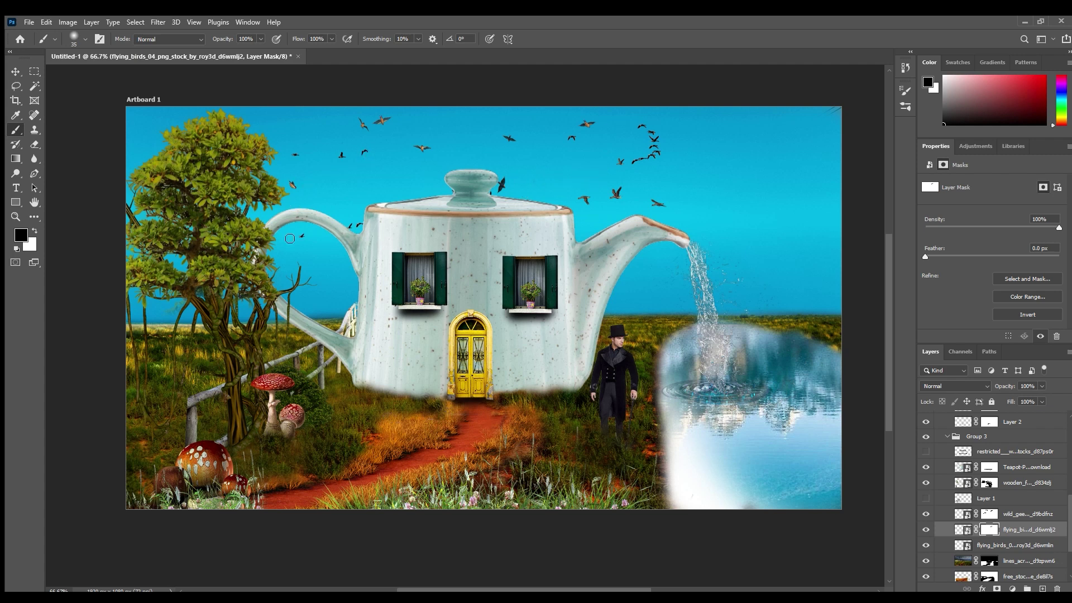
{"action": "left_click", "coordinate": [989, 545]}
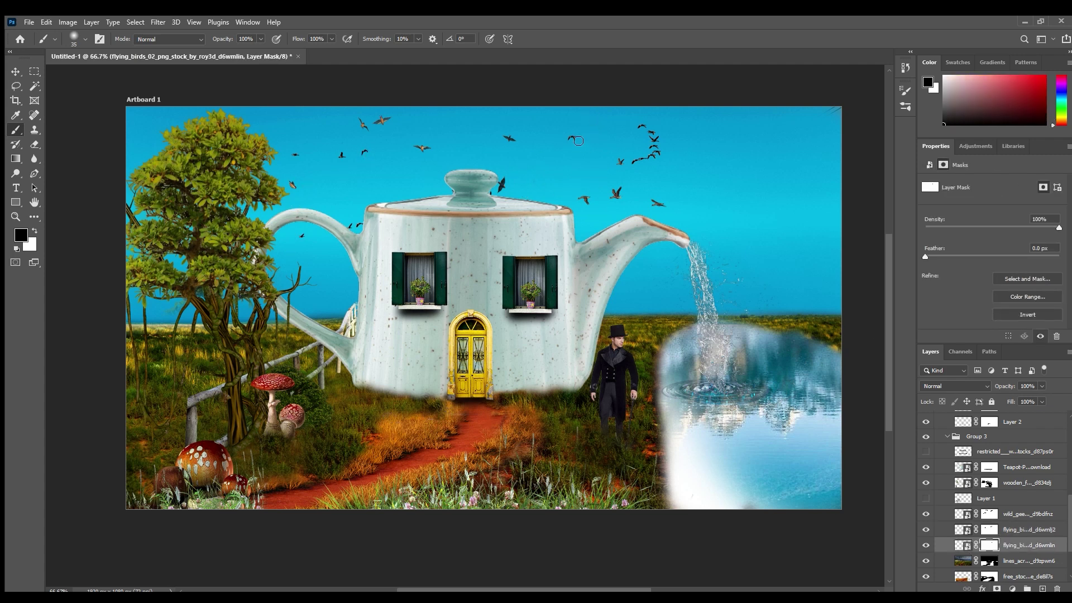
{"action": "left_click", "coordinate": [991, 513]}
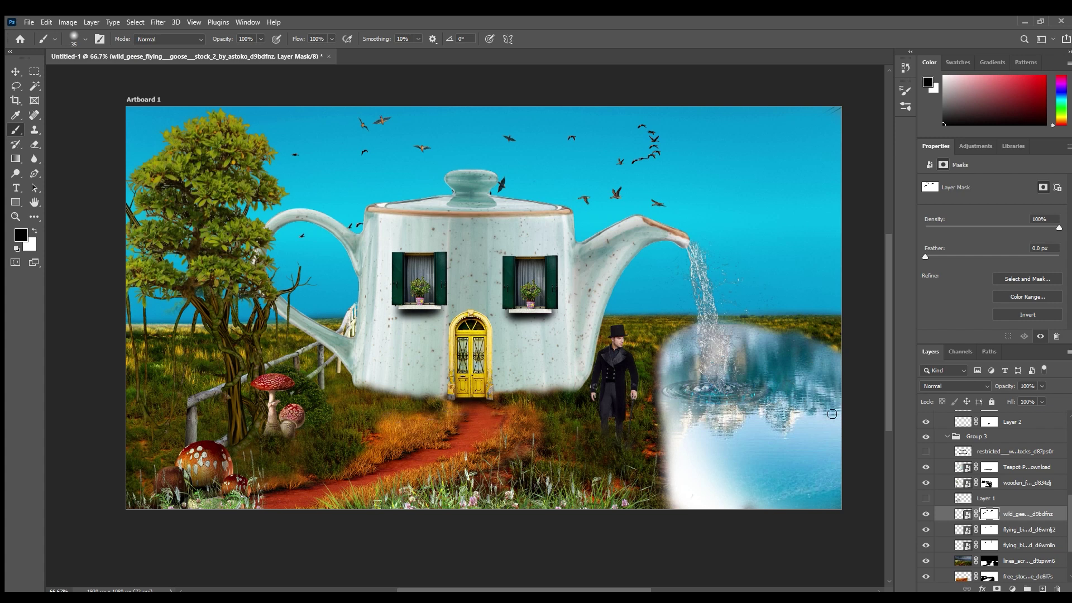
{"action": "key", "text": "alt+bracketleft"}
{"action": "left_click", "coordinate": [997, 544]}
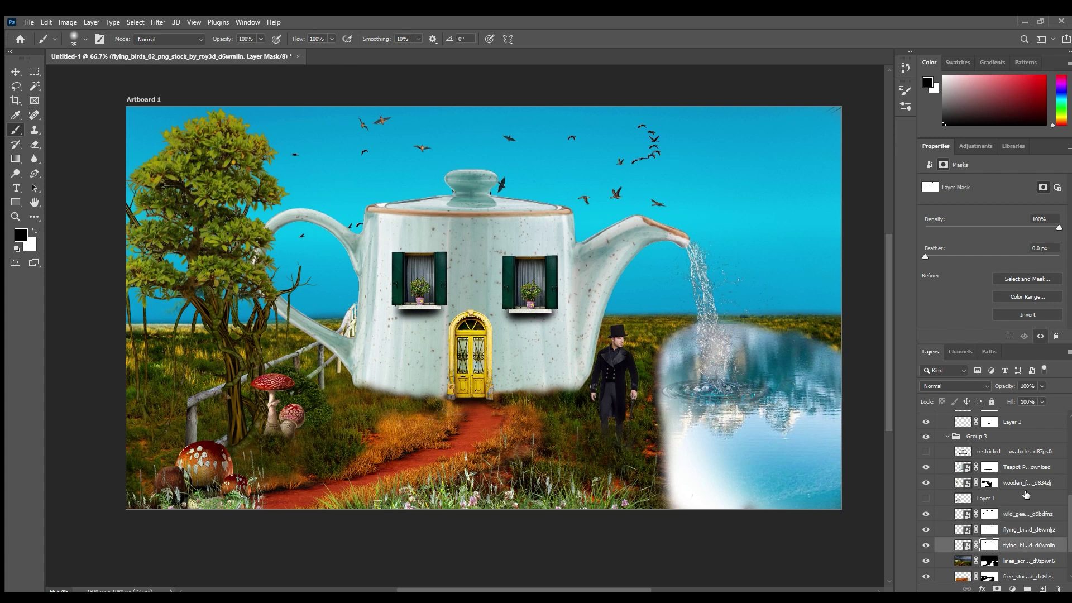
{"action": "left_click", "coordinate": [991, 515]}
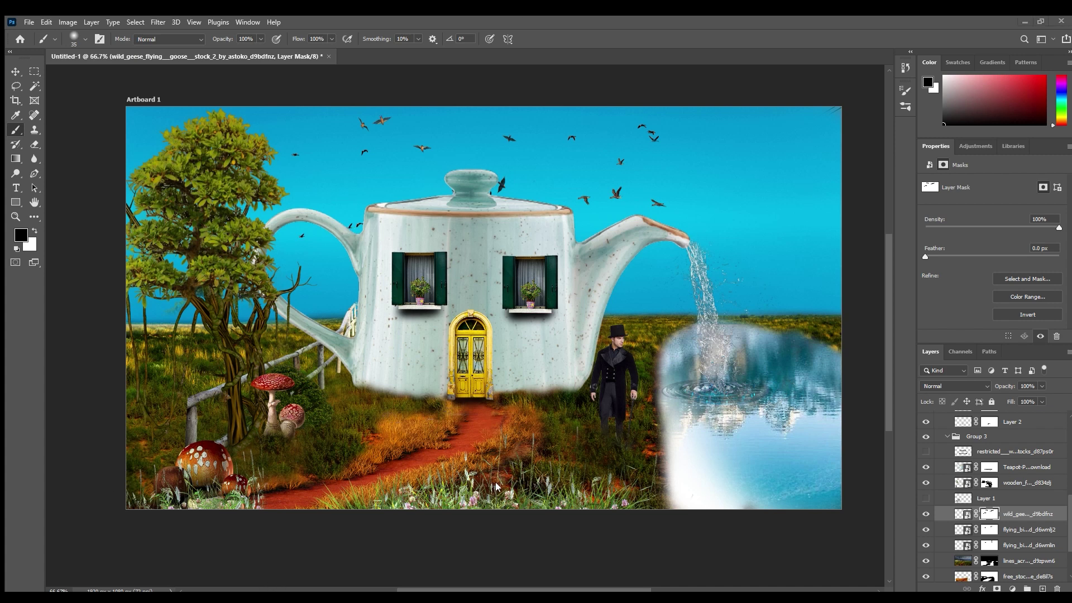
Step: Place the png14 vine image, move its layer to the top, turn it upside down and fit it around the teapot's handle
{"action": "left_click_drag", "start_coordinate": [481, 337], "coordinate": [510, 346]}
{"action": "key", "text": "Return"}
{"action": "left_click_drag", "start_coordinate": [1020, 513], "coordinate": [997, 429]}
{"action": "left_click", "coordinate": [16, 71]}
{"action": "left_click_drag", "start_coordinate": [556, 358], "coordinate": [457, 354]}
{"action": "key", "text": "ctrl+t"}
{"action": "right_click", "coordinate": [430, 342]}
{"action": "left_click", "coordinate": [477, 541]}
{"action": "left_click_drag", "start_coordinate": [340, 369], "coordinate": [324, 346]}
{"action": "left_click_drag", "start_coordinate": [490, 377], "coordinate": [591, 470]}
{"action": "left_click_drag", "start_coordinate": [486, 407], "coordinate": [409, 350]}
Step: Warp the png14 vine so it curves along the teapot's handle and up over the lid
{"action": "left_click", "coordinate": [505, 39]}
{"action": "left_click_drag", "start_coordinate": [313, 226], "coordinate": [290, 220]}
{"action": "left_click_drag", "start_coordinate": [515, 146], "coordinate": [606, 144]}
{"action": "left_click_drag", "start_coordinate": [431, 227], "coordinate": [428, 252]}
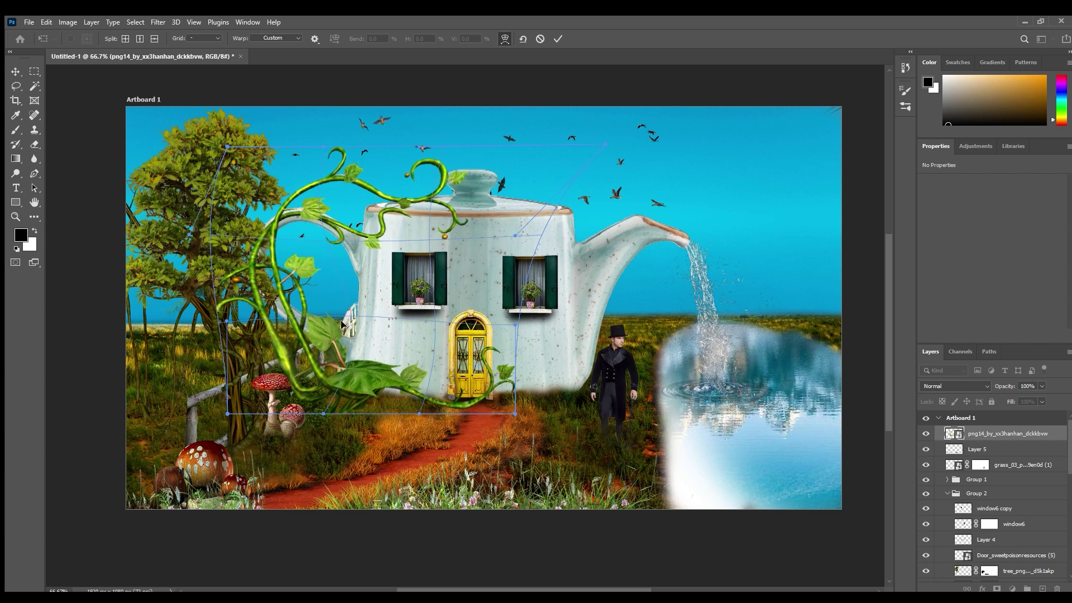
{"action": "left_click_drag", "start_coordinate": [227, 414], "coordinate": [306, 405]}
{"action": "left_click_drag", "start_coordinate": [285, 243], "coordinate": [334, 259]}
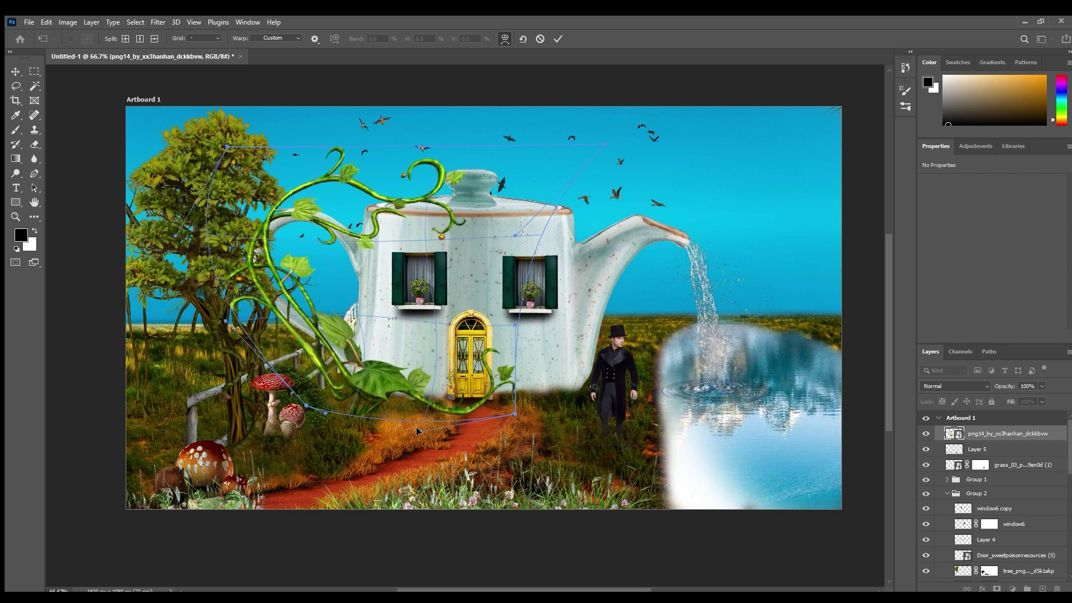
{"action": "key", "text": "Return"}
Step: Add a mask to the png14 vine and paint out its lower stem across the door and the tendrils over the tree
{"action": "left_click", "coordinate": [15, 129]}
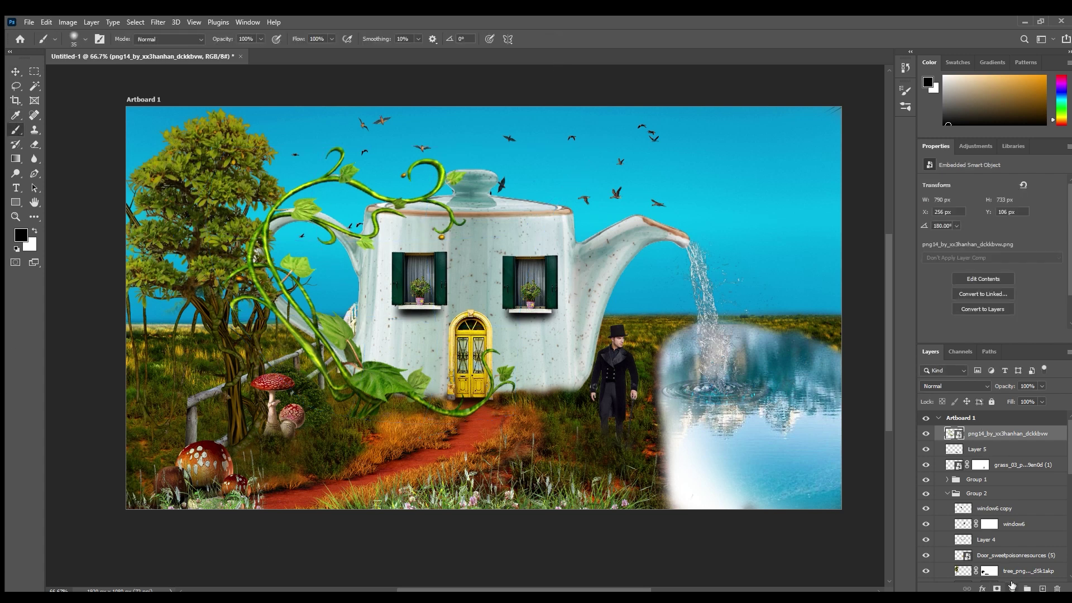
{"action": "left_click", "coordinate": [997, 589]}
{"action": "mouse_move", "coordinate": [462, 400]}
{"action": "left_mouse_down"}
{"action": "mouse_move", "coordinate": [413, 397]}
{"action": "mouse_move", "coordinate": [430, 383]}
{"action": "mouse_move", "coordinate": [427, 396]}
{"action": "left_mouse_up"}
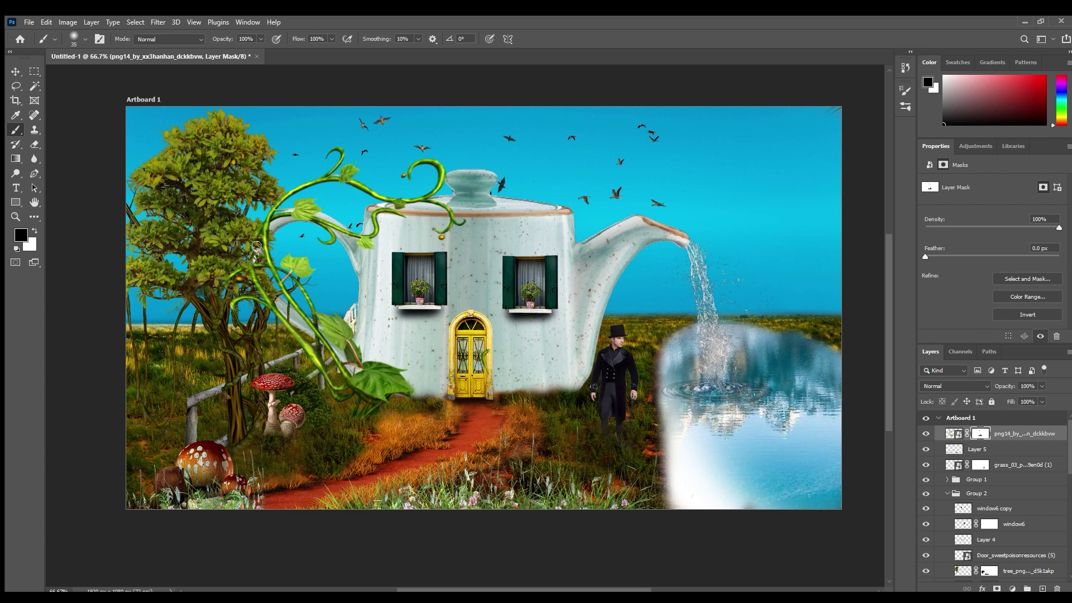
{"action": "mouse_move", "coordinate": [226, 279]}
{"action": "left_mouse_down"}
{"action": "mouse_move", "coordinate": [264, 295]}
{"action": "mouse_move", "coordinate": [224, 301]}
{"action": "left_mouse_up"}
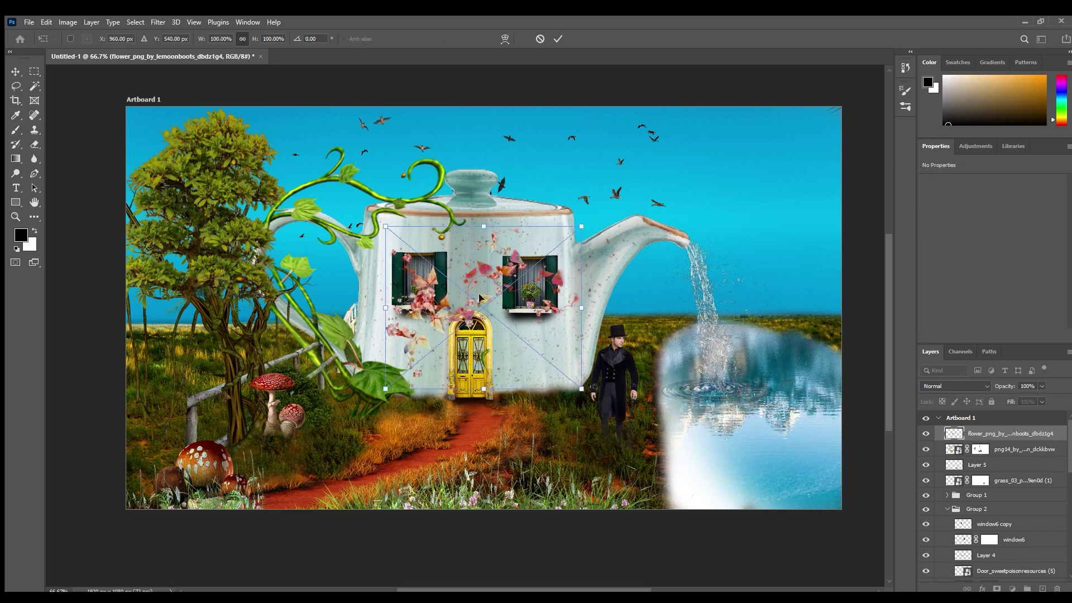
{"action": "left_click_drag", "start_coordinate": [497, 279], "coordinate": [530, 243]}
{"action": "left_click_drag", "start_coordinate": [606, 347], "coordinate": [498, 259]}
{"action": "left_click_drag", "start_coordinate": [459, 209], "coordinate": [519, 244]}
{"action": "key", "text": "Escape"}
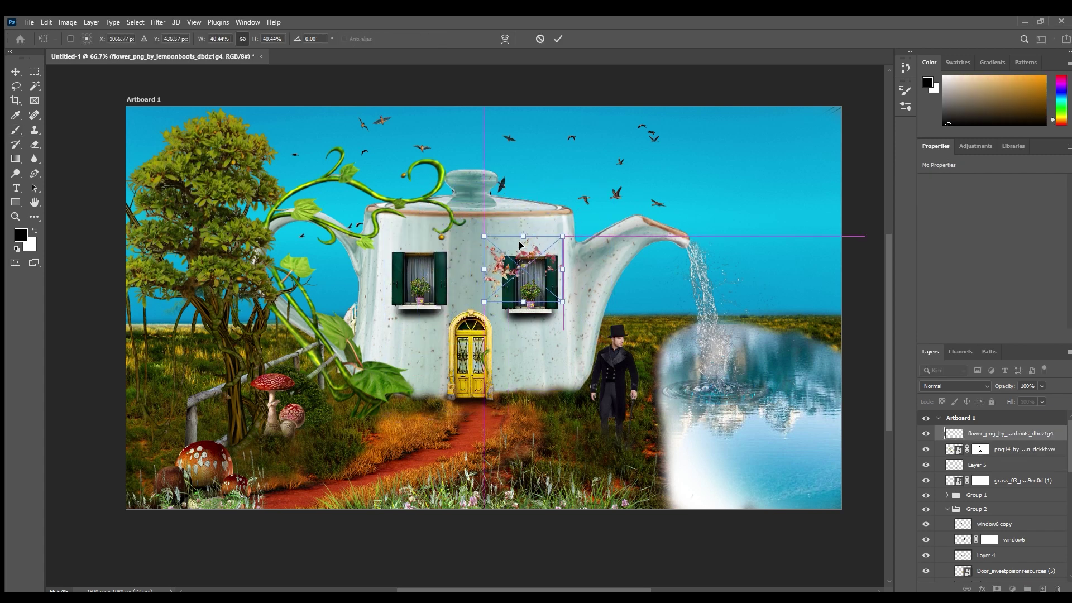
Step: Place the element_png flowered arch image and scale it down to frame a window on the teapot
{"action": "left_click_drag", "start_coordinate": [498, 323], "coordinate": [469, 380]}
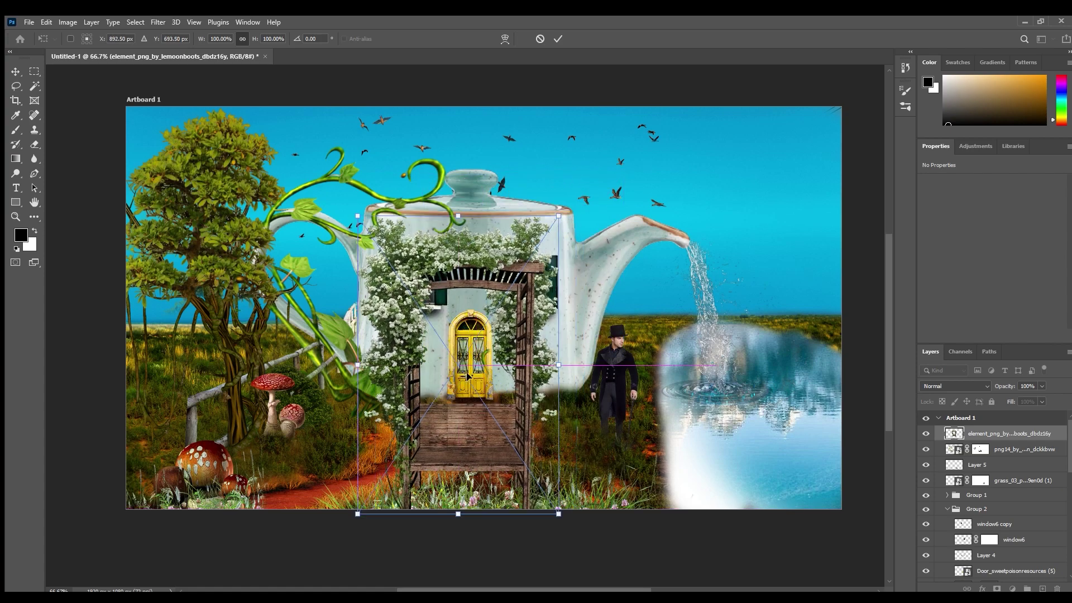
{"action": "left_click_drag", "start_coordinate": [557, 514], "coordinate": [437, 332]}
{"action": "left_click_drag", "start_coordinate": [418, 269], "coordinate": [489, 356]}
{"action": "key", "text": "ctrl+plus"}
{"action": "key", "text": "ctrl+plus"}
{"action": "left_click_drag", "start_coordinate": [474, 262], "coordinate": [474, 196]}
{"action": "left_click_drag", "start_coordinate": [485, 368], "coordinate": [659, 158]}
Step: Shorten and fit the decoration around the window, then move its layer down beneath the window layers in Group 2
{"action": "scroll", "coordinate": [653, 279], "scroll_direction": "down", "scroll_amount": 3}
{"action": "scroll", "coordinate": [647, 480], "scroll_direction": "up", "scroll_amount": 5}
{"action": "left_click_drag", "start_coordinate": [646, 525], "coordinate": [646, 450]}
{"action": "mouse_move", "coordinate": [680, 246]}
{"action": "left_mouse_down"}
{"action": "mouse_move", "coordinate": [717, 162]}
{"action": "mouse_move", "coordinate": [686, 237]}
{"action": "left_mouse_up"}
{"action": "key", "text": "Return"}
{"action": "left_click", "coordinate": [710, 299]}
{"action": "left_click", "coordinate": [1019, 435]}
{"action": "left_click_drag", "start_coordinate": [1001, 464], "coordinate": [1001, 577]}
{"action": "scroll", "coordinate": [1009, 448], "scroll_direction": "up", "scroll_amount": 2}
{"action": "left_click_drag", "start_coordinate": [1013, 441], "coordinate": [1000, 531]}
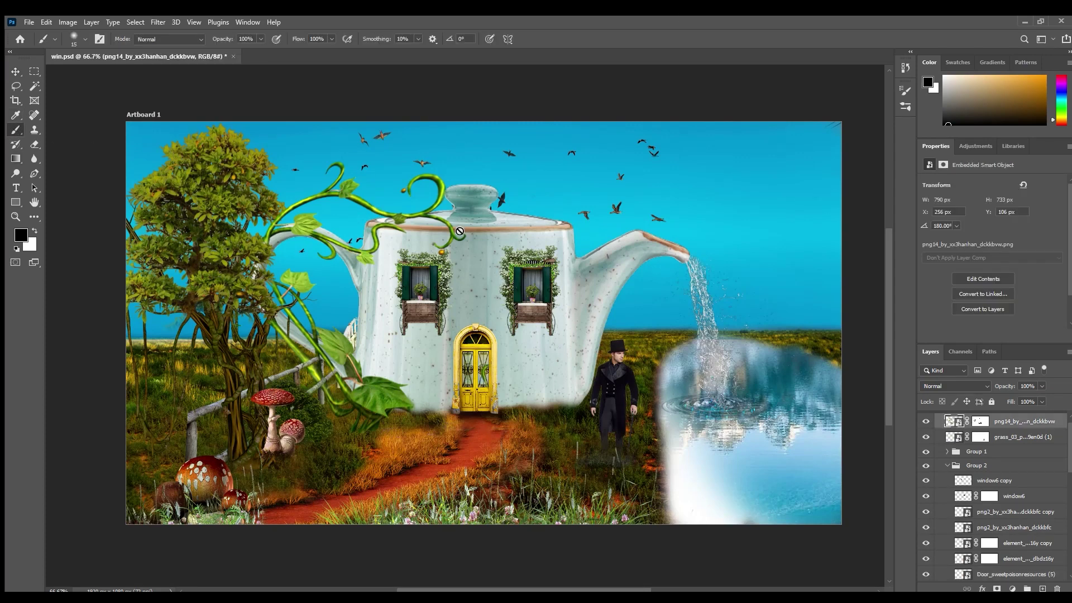
Step: Paint out the stray bud and curl at the vine's tip near the teapot's rim on the png14 layer mask
{"action": "key", "text": "v"}
{"action": "left_click", "coordinate": [981, 420]}
{"action": "key", "text": "b"}
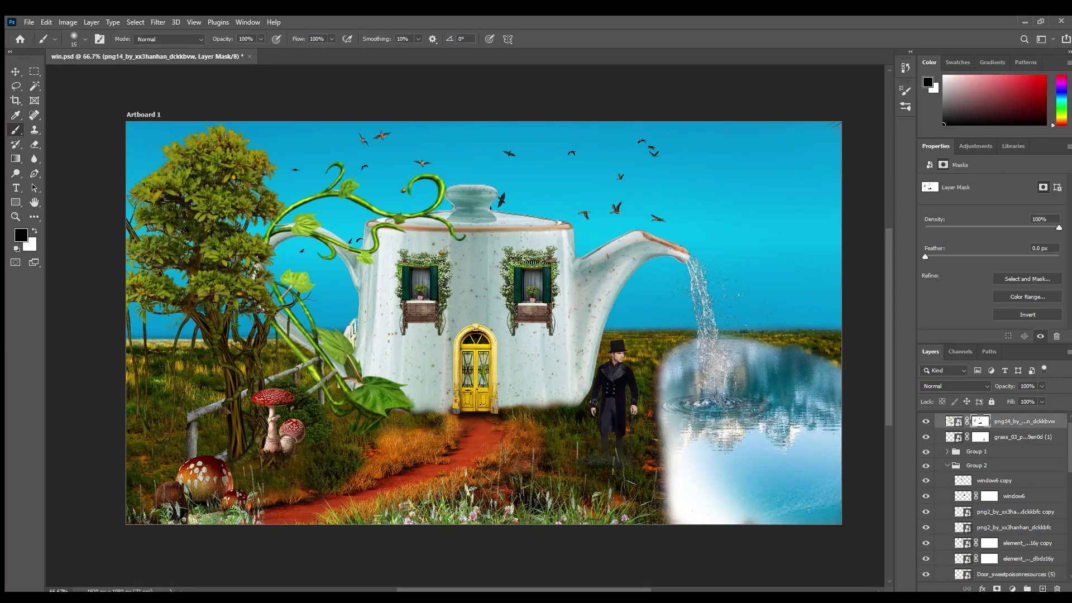
{"action": "key", "text": "v"}
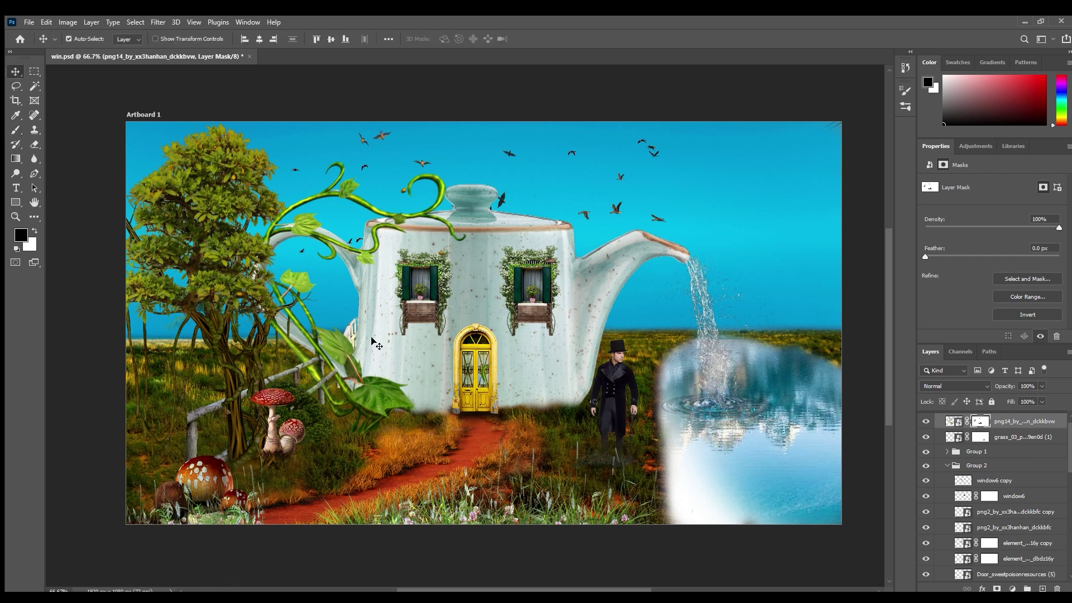
{"action": "key", "text": "b"}
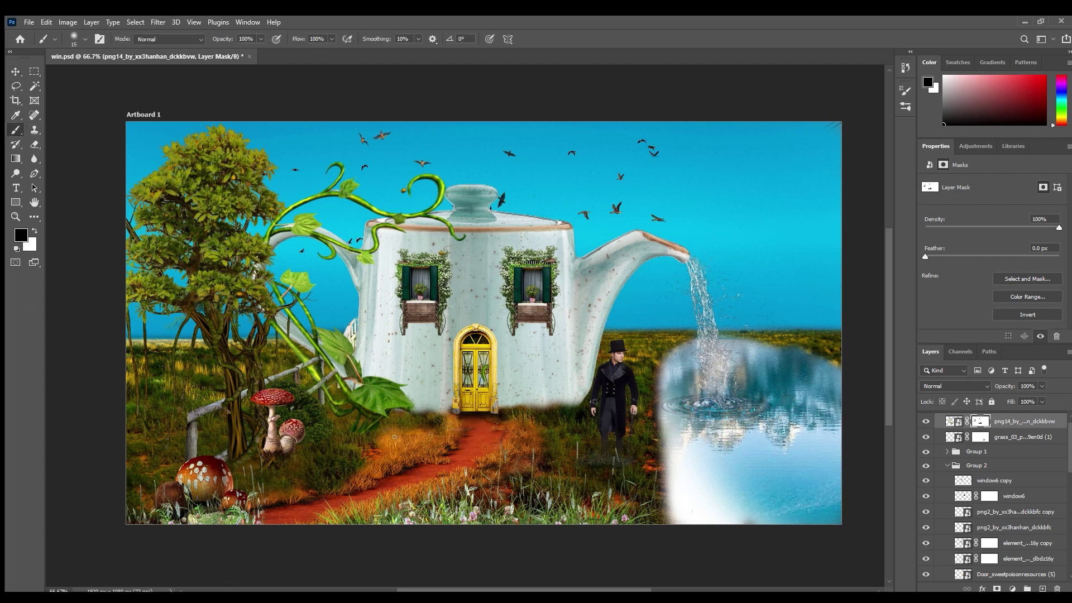
Step: Clone orange grass from the dirt-road field layer onto a new top layer below the vine's large leaf, using a smaller brush
{"action": "left_click", "coordinate": [401, 451], "text": "ctrl"}
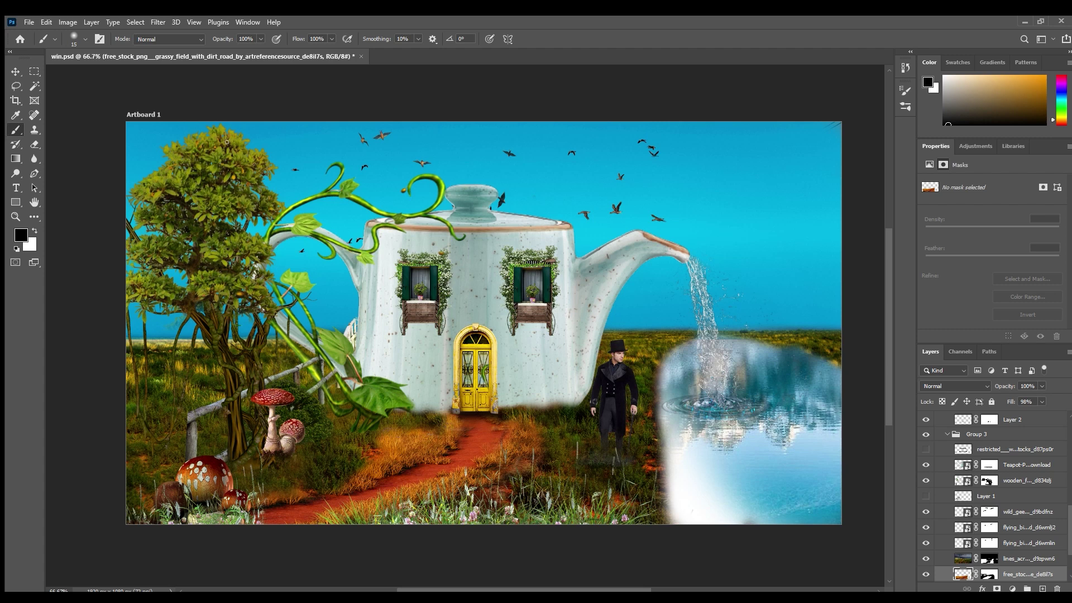
{"action": "key", "text": "s"}
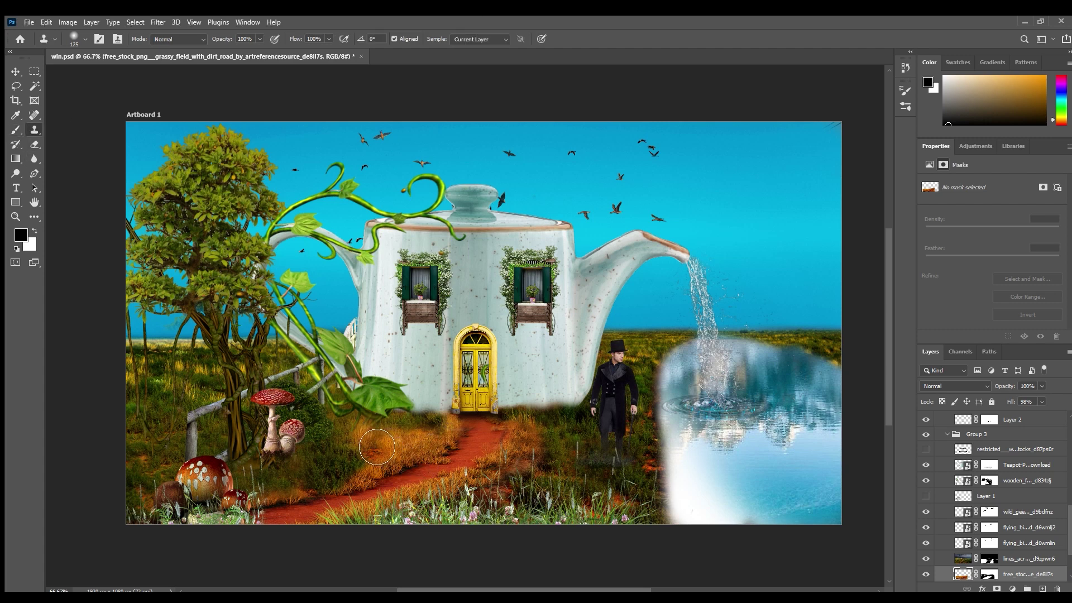
{"action": "scroll", "coordinate": [994, 492], "scroll_direction": "up", "scroll_amount": 5}
{"action": "left_click", "coordinate": [1006, 433]}
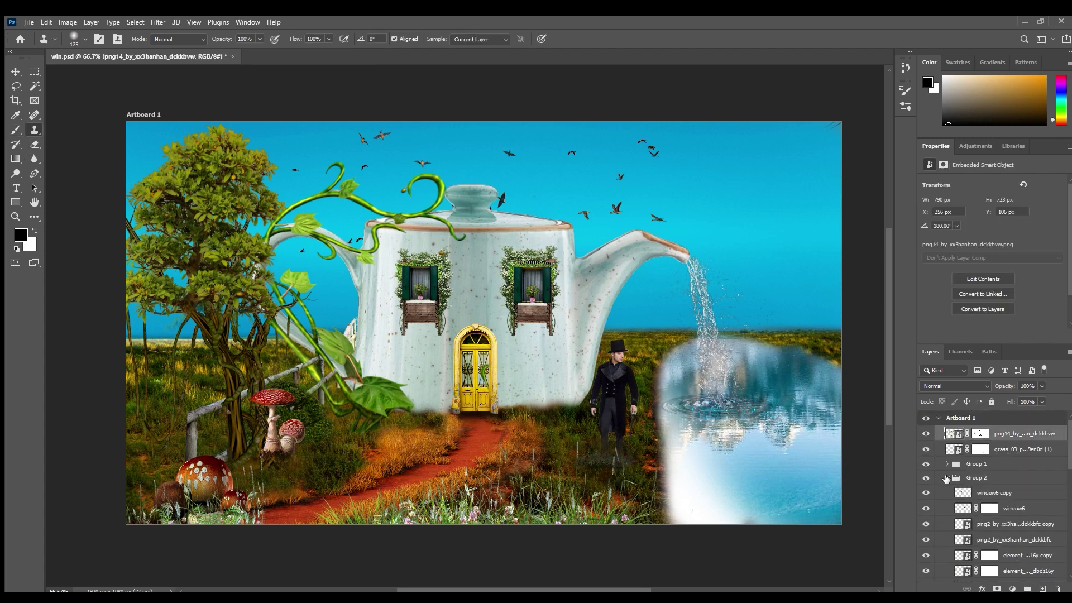
{"action": "left_click", "coordinate": [947, 478]}
{"action": "left_click", "coordinate": [1041, 588]}
{"action": "key", "text": "bracketleft"}
{"action": "key", "text": "bracketleft"}
{"action": "key", "text": "bracketleft"}
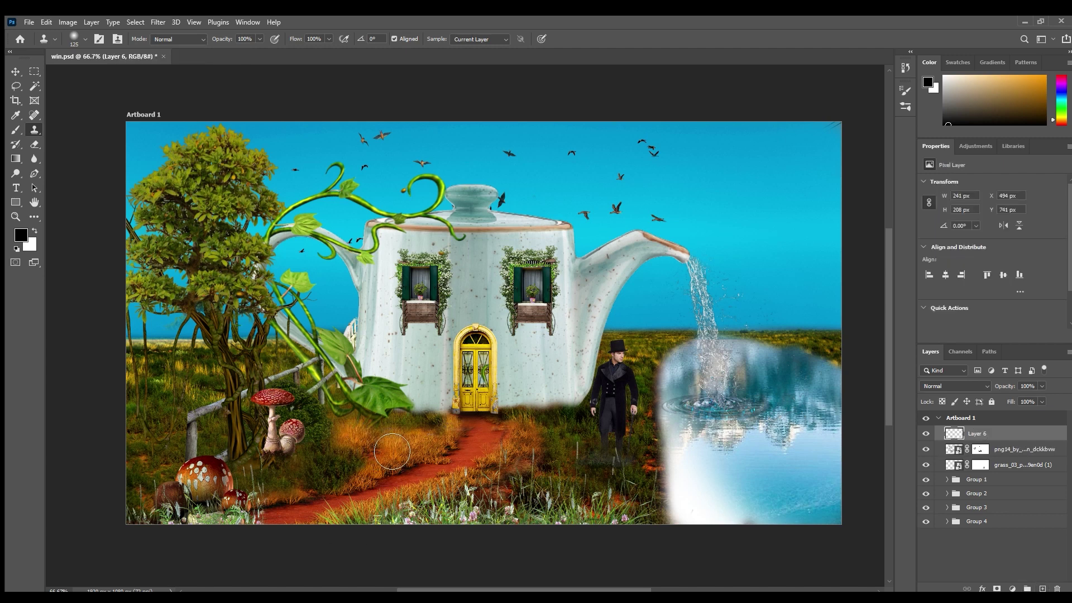
{"action": "key", "text": "bracketleft"}
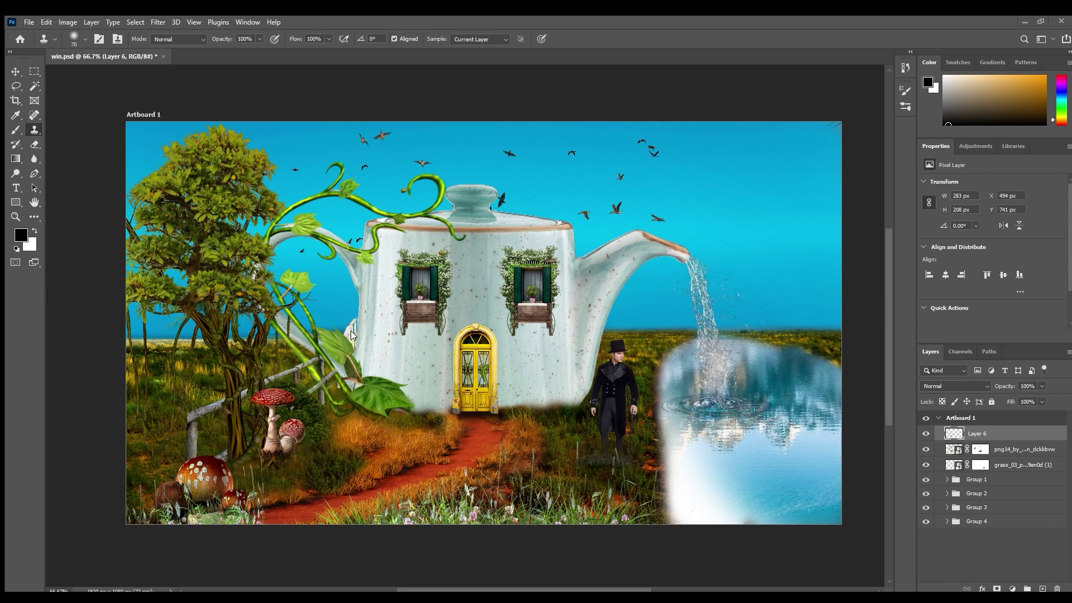
Step: Place the png3 ivy image along the teapot's base, then stretch and tilt it to follow the ground
{"action": "left_click_drag", "start_coordinate": [528, 311], "coordinate": [515, 399]}
{"action": "left_click_drag", "start_coordinate": [592, 488], "coordinate": [612, 433]}
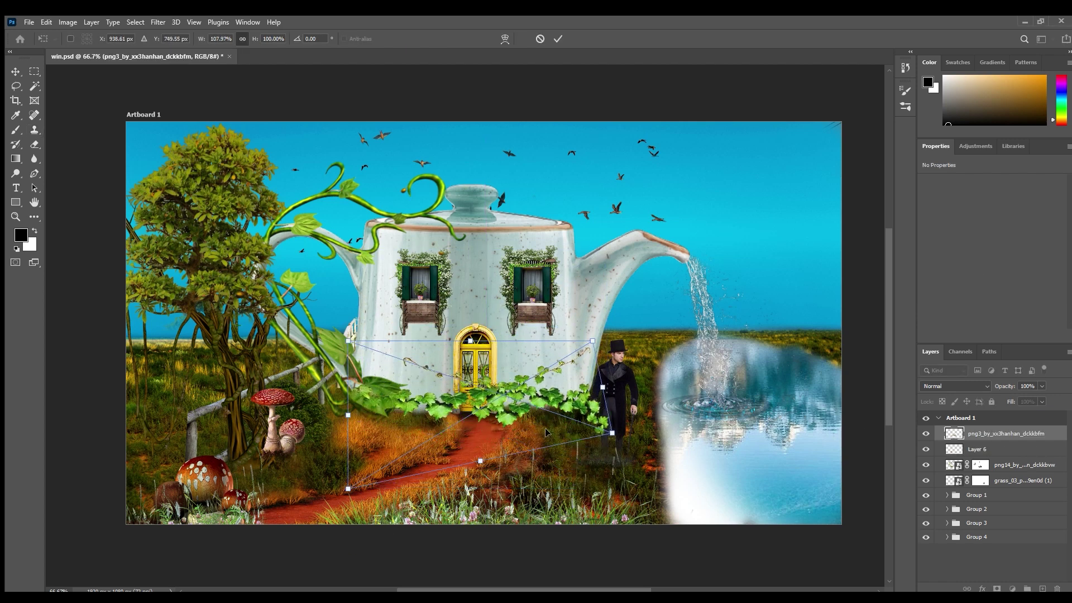
{"action": "left_click_drag", "start_coordinate": [591, 339], "coordinate": [597, 321]}
{"action": "left_click_drag", "start_coordinate": [539, 386], "coordinate": [513, 403]}
Step: Warp the png3 ivy to follow the curve of the teapot's lower edge and apply the transformation
{"action": "left_click", "coordinate": [505, 40]}
{"action": "left_click_drag", "start_coordinate": [587, 450], "coordinate": [585, 440]}
{"action": "left_click_drag", "start_coordinate": [559, 402], "coordinate": [576, 398]}
{"action": "left_click", "coordinate": [558, 39]}
{"action": "left_click", "coordinate": [14, 71]}
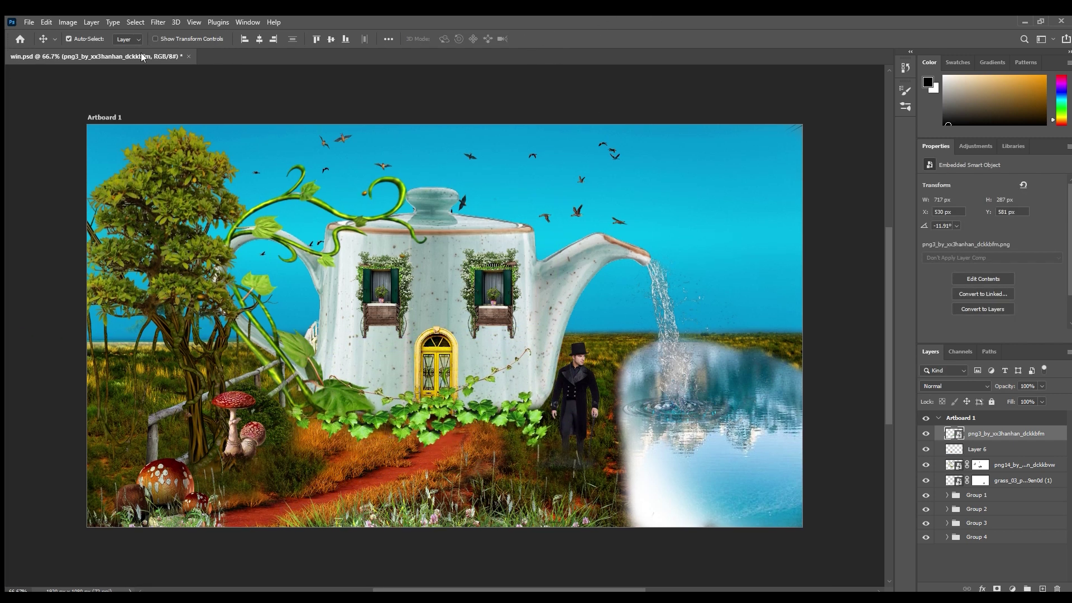
Step: Reposition the png3 ivy along the teapot's base so it extends from the large vine leaf to the man in the top hat
{"action": "left_click", "coordinate": [7, 58]}
{"action": "key", "text": "ctrl+t"}
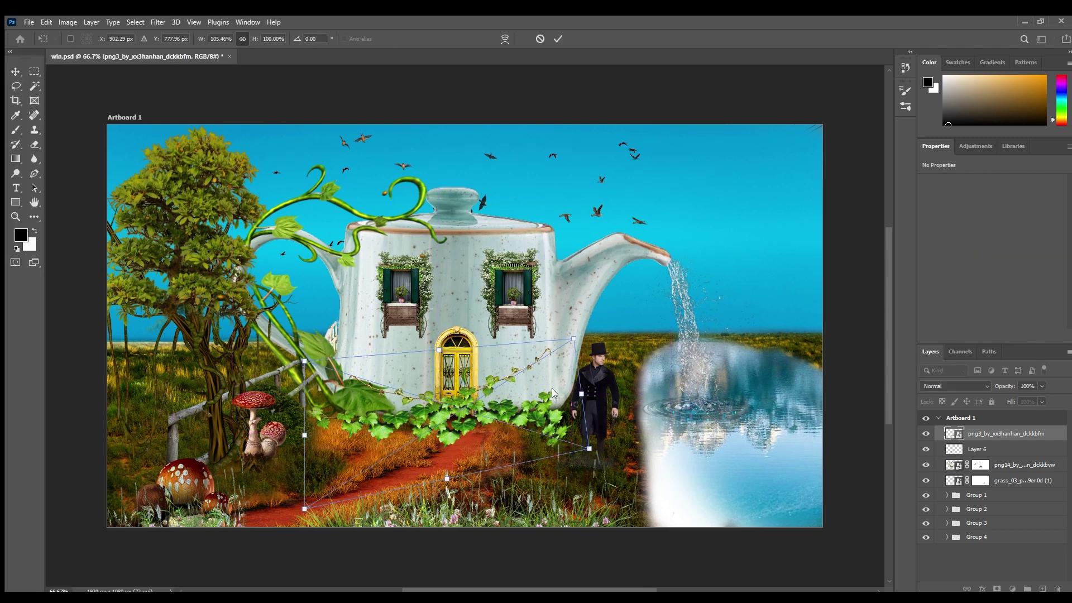
{"action": "left_click_drag", "start_coordinate": [489, 420], "coordinate": [483, 418]}
{"action": "right_click", "coordinate": [496, 413]}
{"action": "left_click", "coordinate": [501, 403]}
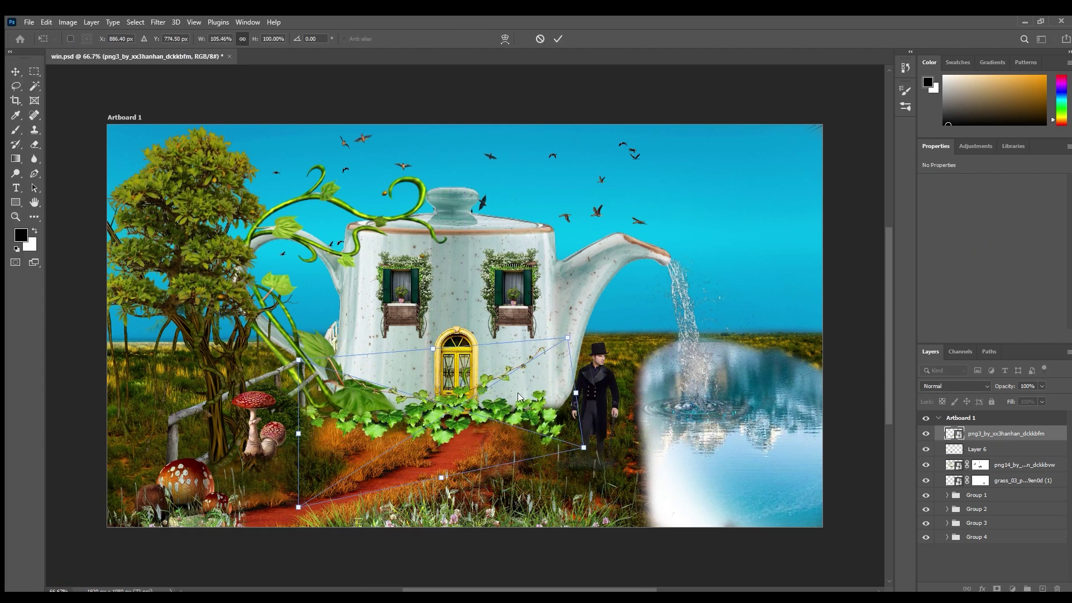
{"action": "left_click", "coordinate": [520, 397]}
{"action": "right_click", "coordinate": [505, 418]}
{"action": "left_click", "coordinate": [515, 412]}
{"action": "mouse_move", "coordinate": [502, 424]}
{"action": "left_mouse_down"}
{"action": "mouse_move", "coordinate": [531, 411]}
{"action": "mouse_move", "coordinate": [512, 413]}
{"action": "left_mouse_up"}
{"action": "right_click", "coordinate": [505, 408]}
{"action": "left_click", "coordinate": [513, 401]}
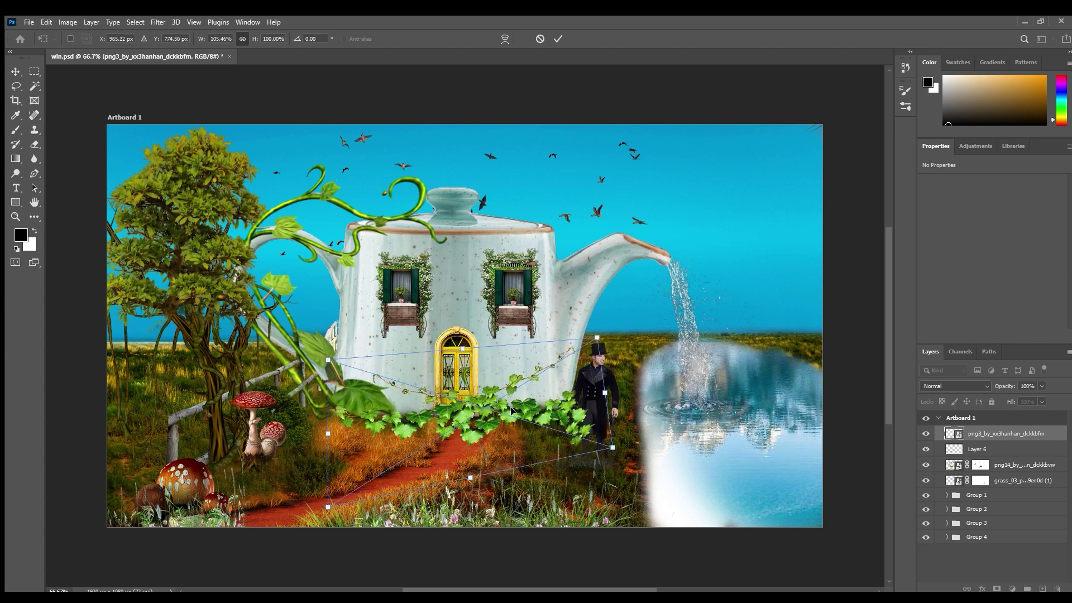
{"action": "left_click", "coordinate": [558, 38]}
Step: Add a layer mask to the png3 ivy and paint out the leaves over the door, path and upper strands, leaving low foliage at the base
{"action": "left_click", "coordinate": [997, 588]}
{"action": "key", "text": "b"}
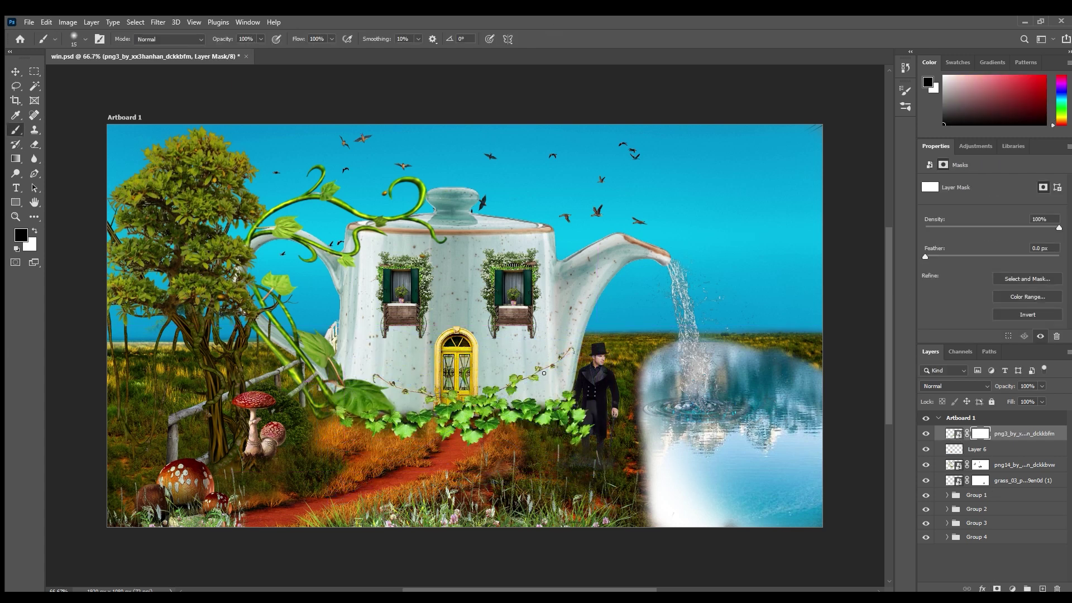
{"action": "mouse_move", "coordinate": [493, 387]}
{"action": "left_mouse_down"}
{"action": "mouse_move", "coordinate": [435, 393]}
{"action": "mouse_move", "coordinate": [401, 383]}
{"action": "mouse_move", "coordinate": [491, 376]}
{"action": "mouse_move", "coordinate": [447, 406]}
{"action": "mouse_move", "coordinate": [460, 409]}
{"action": "mouse_move", "coordinate": [457, 439]}
{"action": "mouse_move", "coordinate": [471, 409]}
{"action": "mouse_move", "coordinate": [486, 457]}
{"action": "mouse_move", "coordinate": [547, 473]}
{"action": "mouse_move", "coordinate": [590, 420]}
{"action": "mouse_move", "coordinate": [580, 442]}
{"action": "mouse_move", "coordinate": [458, 442]}
{"action": "mouse_move", "coordinate": [499, 476]}
{"action": "mouse_move", "coordinate": [414, 446]}
{"action": "left_mouse_up"}
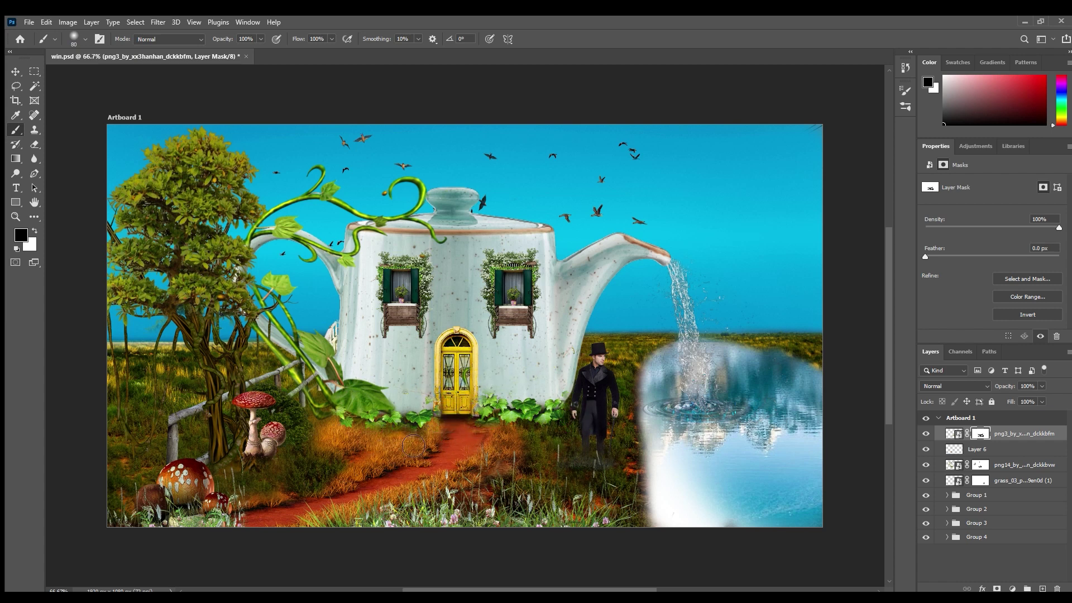
{"action": "left_click_drag", "start_coordinate": [319, 419], "coordinate": [376, 431]}
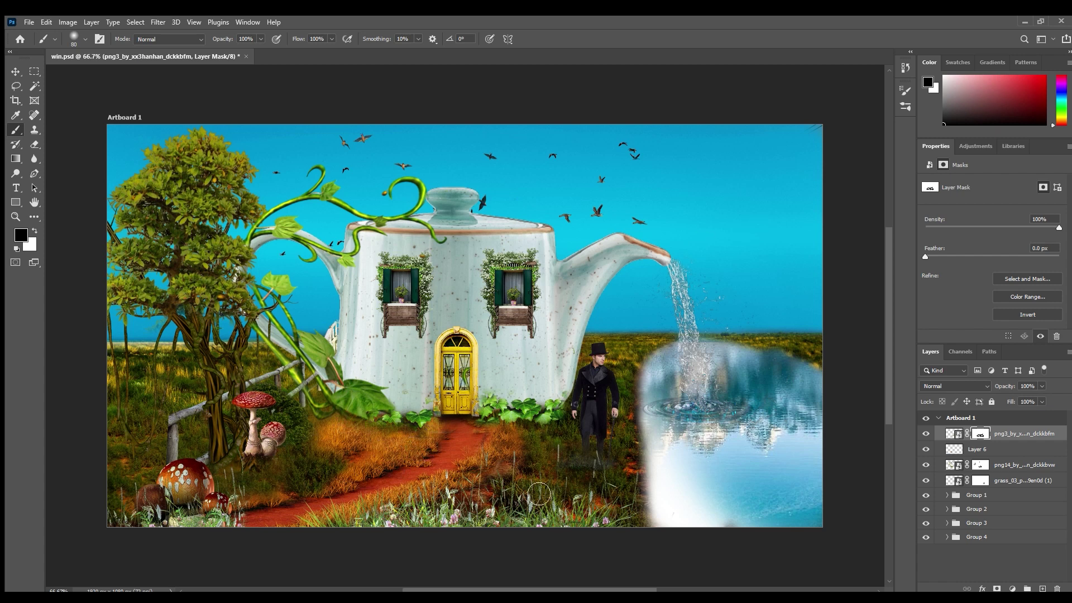
{"action": "key", "text": "bracketleft"}
{"action": "key", "text": "bracketleft"}
{"action": "key", "text": "bracketleft"}
{"action": "key", "text": "bracketleft"}
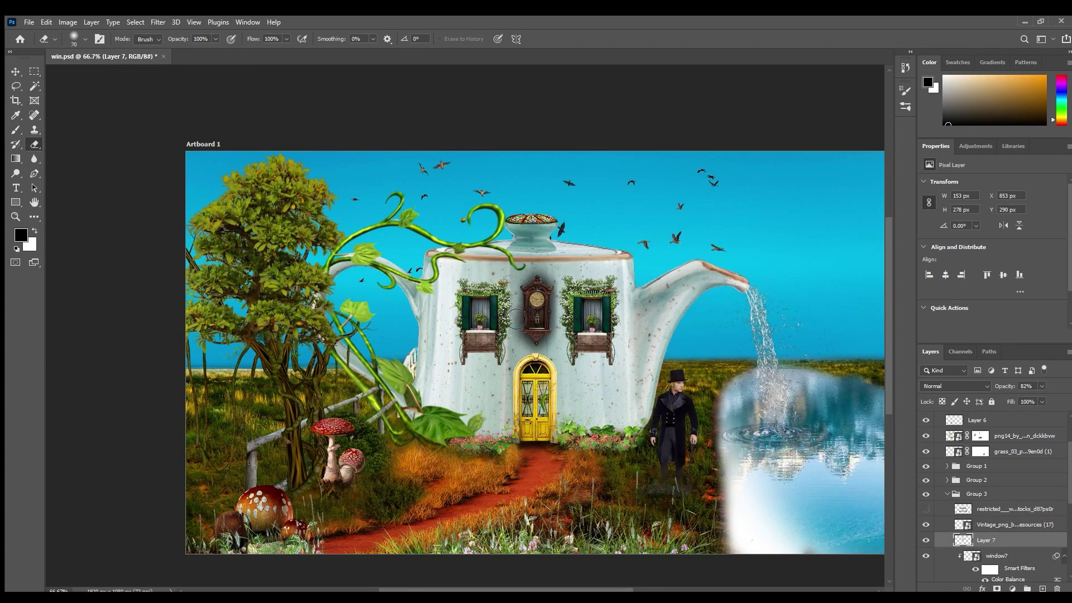
Step: Erase excess shadow around the wall clock on Layer 7, and repaint a black shadow along the clock's edge with a larger brush
{"action": "mouse_move", "coordinate": [550, 277]}
{"action": "left_mouse_down"}
{"action": "mouse_move", "coordinate": [520, 284]}
{"action": "mouse_move", "coordinate": [566, 330]}
{"action": "mouse_move", "coordinate": [567, 301]}
{"action": "left_mouse_up"}
{"action": "left_click_drag", "start_coordinate": [508, 279], "coordinate": [514, 358]}
{"action": "key", "text": "b"}
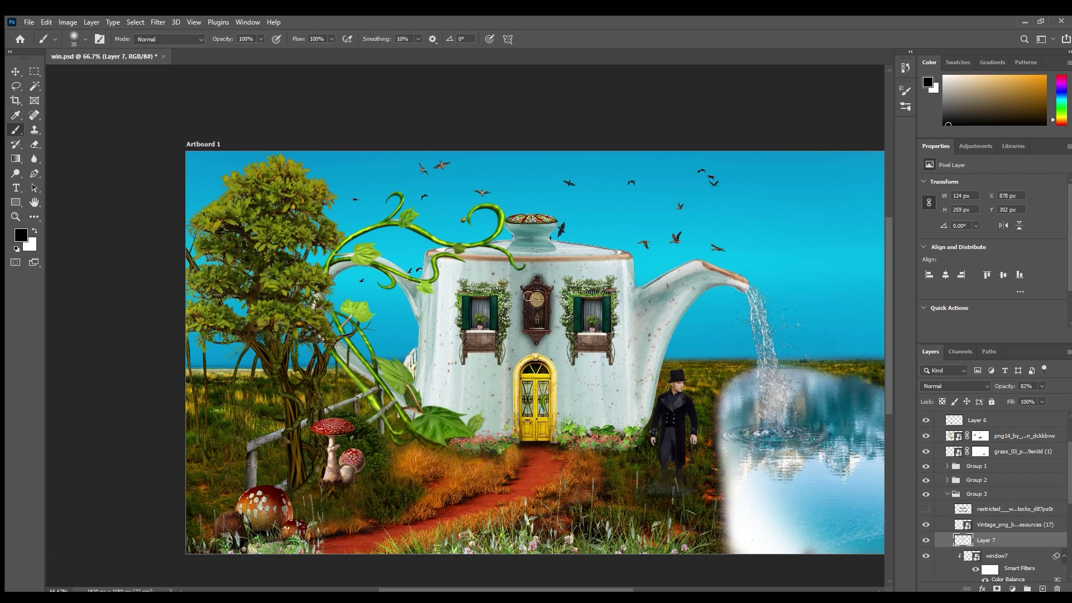
{"action": "key", "text": "bracketright"}
{"action": "key", "text": "bracketright"}
{"action": "key", "text": "bracketright"}
{"action": "key", "text": "bracketright"}
{"action": "key", "text": "bracketright"}
{"action": "mouse_move", "coordinate": [550, 305]}
{"action": "left_mouse_down"}
{"action": "mouse_move", "coordinate": [540, 281]}
{"action": "mouse_move", "coordinate": [528, 294]}
{"action": "mouse_move", "coordinate": [535, 342]}
{"action": "mouse_move", "coordinate": [545, 340]}
{"action": "left_mouse_up"}
Step: Trim the repainted clock shadow on the side facing the spout with the Eraser
{"action": "key", "text": "e"}
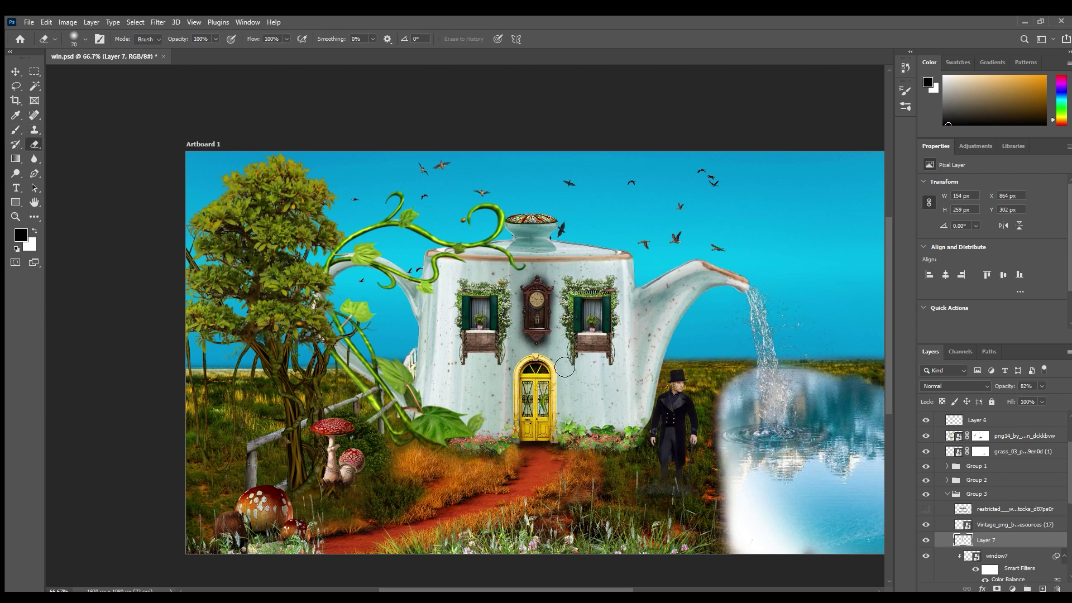
{"action": "mouse_move", "coordinate": [559, 353]}
{"action": "left_mouse_down"}
{"action": "mouse_move", "coordinate": [528, 351]}
{"action": "mouse_move", "coordinate": [562, 281]}
{"action": "mouse_move", "coordinate": [547, 277]}
{"action": "mouse_move", "coordinate": [513, 318]}
{"action": "mouse_move", "coordinate": [551, 341]}
{"action": "mouse_move", "coordinate": [565, 305]}
{"action": "left_mouse_up"}
{"action": "key", "text": "v"}
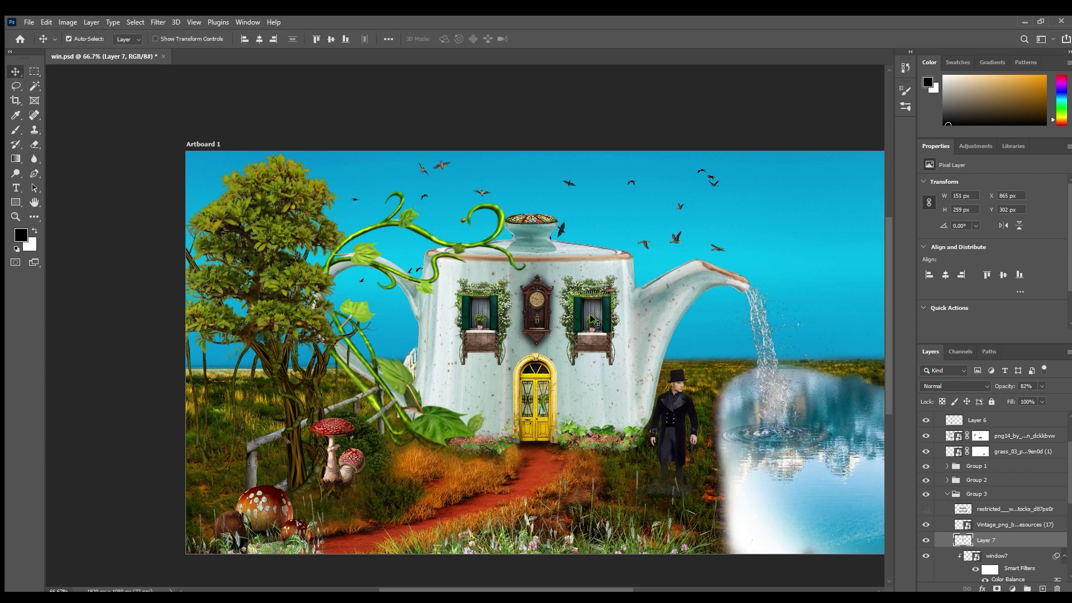
{"action": "left_click", "coordinate": [592, 333]}
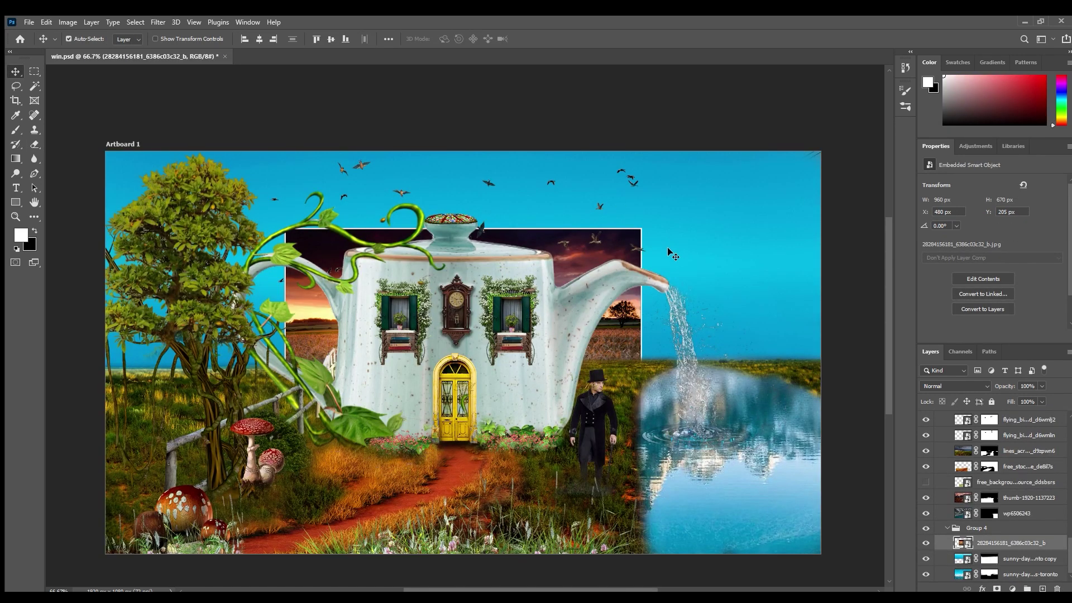
{"action": "key", "text": "ctrl+t"}
{"action": "left_click_drag", "start_coordinate": [642, 229], "coordinate": [838, 91]}
{"action": "left_click_drag", "start_coordinate": [775, 236], "coordinate": [775, 296]}
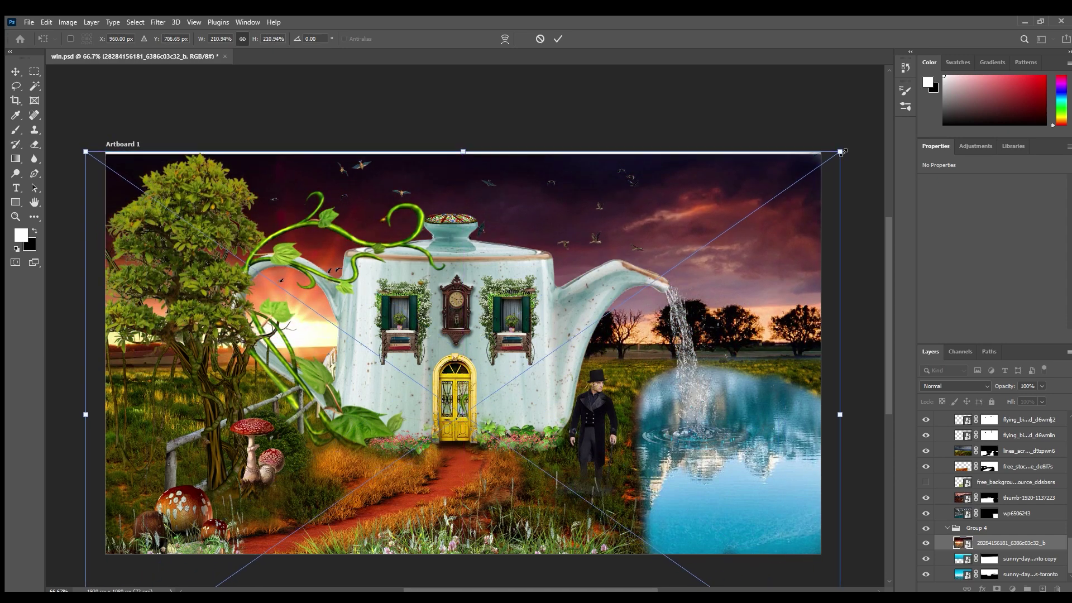
{"action": "left_click_drag", "start_coordinate": [842, 152], "coordinate": [897, 106]}
{"action": "left_click_drag", "start_coordinate": [741, 200], "coordinate": [757, 242]}
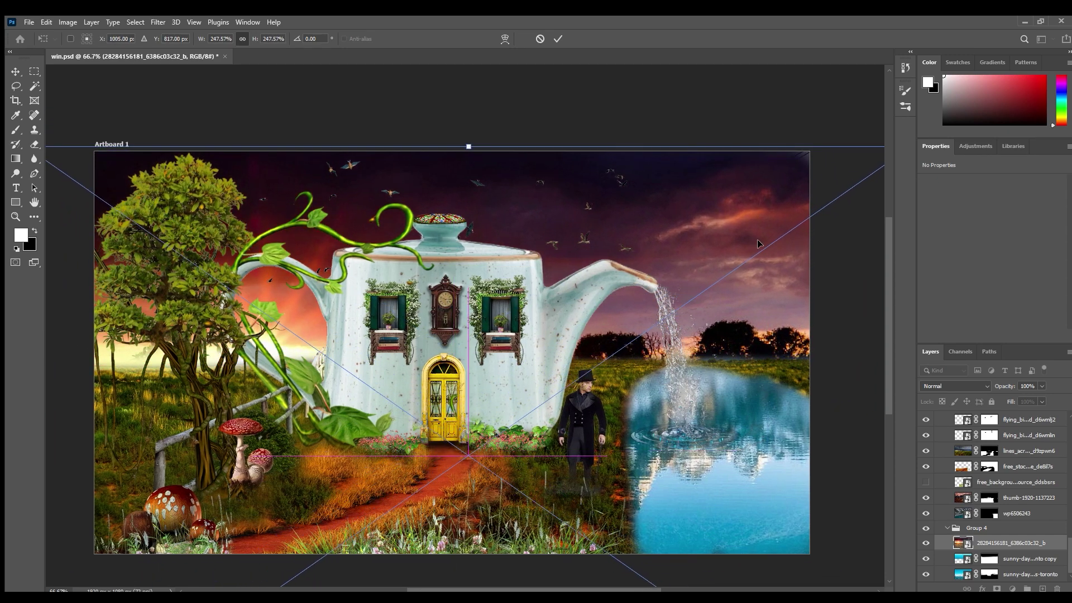
{"action": "left_click", "coordinate": [558, 38]}
{"action": "left_click", "coordinate": [926, 544]}
{"action": "left_click", "coordinate": [926, 544]}
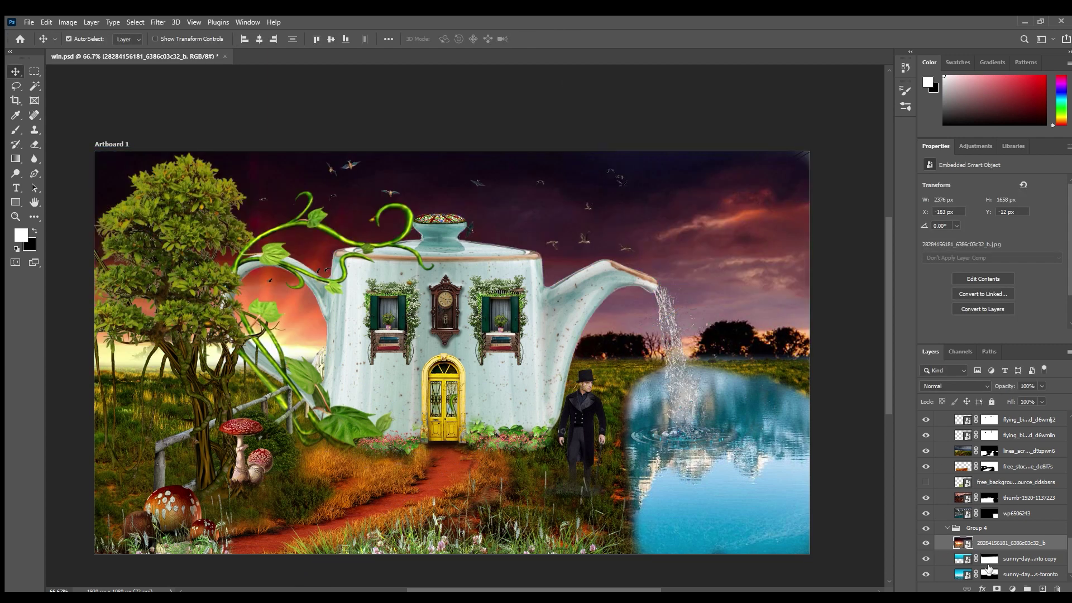
Step: Add a layer mask to the sunset sky and paint out its trees along the horizon between the spout and the lake
{"action": "scroll", "coordinate": [625, 444], "scroll_direction": "down", "scroll_amount": 3}
{"action": "left_click", "coordinate": [997, 588]}
{"action": "key", "text": "b"}
{"action": "key", "text": "x"}
{"action": "mouse_move", "coordinate": [706, 218]}
{"action": "left_mouse_down"}
{"action": "mouse_move", "coordinate": [784, 227]}
{"action": "mouse_move", "coordinate": [730, 216]}
{"action": "mouse_move", "coordinate": [681, 231]}
{"action": "mouse_move", "coordinate": [629, 217]}
{"action": "mouse_move", "coordinate": [639, 239]}
{"action": "mouse_move", "coordinate": [883, 237]}
{"action": "left_mouse_up"}
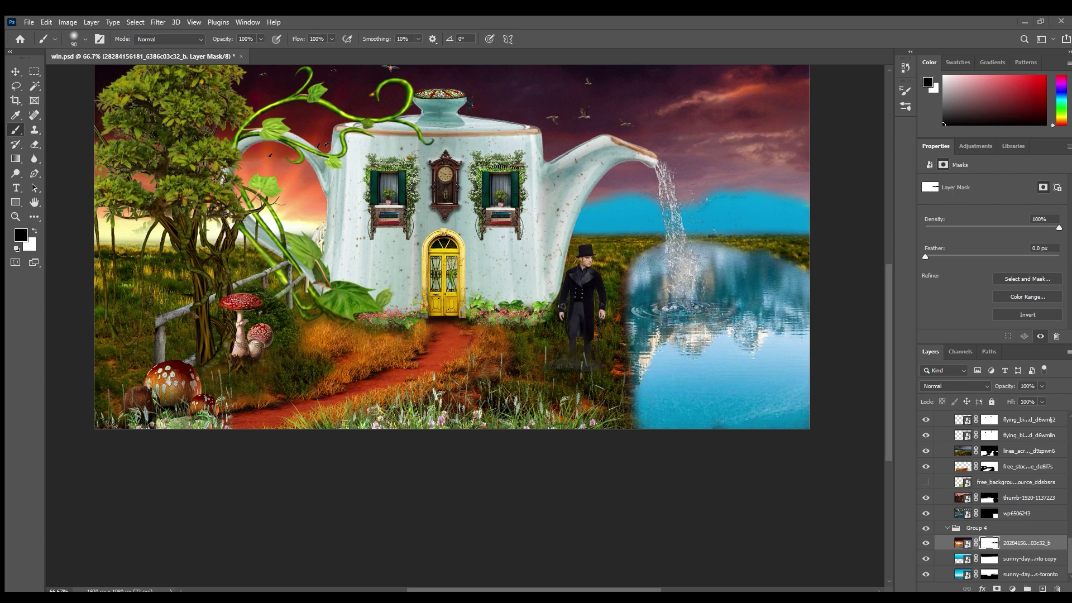
{"action": "left_click_drag", "start_coordinate": [617, 182], "coordinate": [739, 205]}
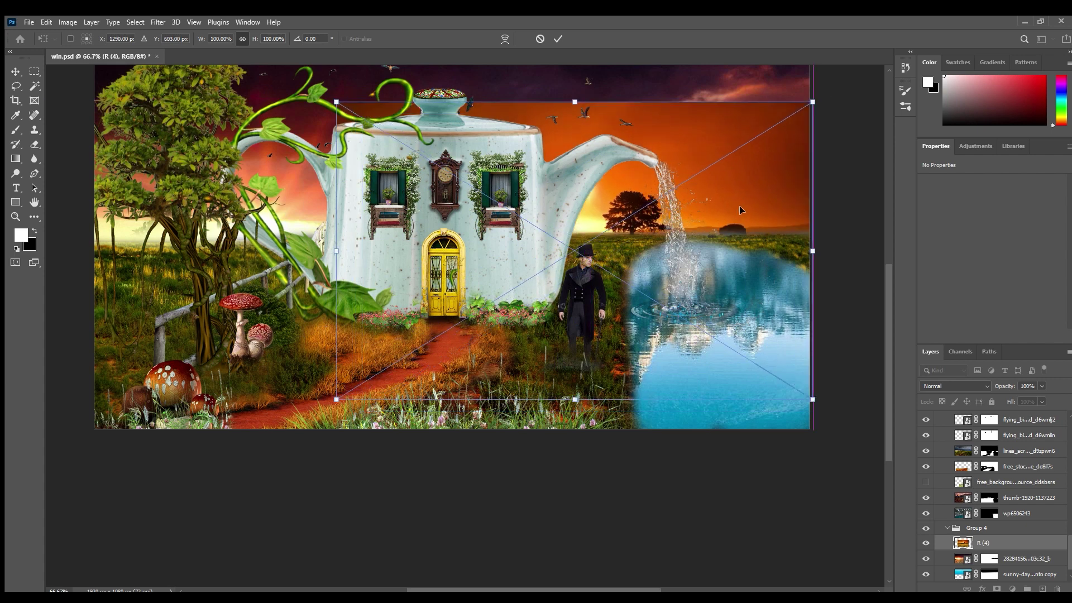
Step: Place the R (4) orange sunset image, mask it, and paint away its sky and large tree around the teapot and spout
{"action": "left_click", "coordinate": [558, 38]}
{"action": "left_click", "coordinate": [997, 589]}
{"action": "key", "text": "b"}
{"action": "key", "text": "x"}
{"action": "mouse_move", "coordinate": [464, 115]}
{"action": "left_mouse_down"}
{"action": "mouse_move", "coordinate": [850, 107]}
{"action": "mouse_move", "coordinate": [558, 139]}
{"action": "mouse_move", "coordinate": [368, 243]}
{"action": "left_mouse_up"}
{"action": "mouse_move", "coordinate": [637, 115]}
{"action": "left_mouse_down"}
{"action": "mouse_move", "coordinate": [631, 167]}
{"action": "mouse_move", "coordinate": [839, 115]}
{"action": "mouse_move", "coordinate": [646, 139]}
{"action": "mouse_move", "coordinate": [621, 177]}
{"action": "mouse_move", "coordinate": [810, 166]}
{"action": "mouse_move", "coordinate": [758, 166]}
{"action": "mouse_move", "coordinate": [705, 194]}
{"action": "mouse_move", "coordinate": [619, 194]}
{"action": "mouse_move", "coordinate": [637, 204]}
{"action": "mouse_move", "coordinate": [700, 194]}
{"action": "mouse_move", "coordinate": [683, 218]}
{"action": "mouse_move", "coordinate": [566, 231]}
{"action": "mouse_move", "coordinate": [726, 205]}
{"action": "mouse_move", "coordinate": [614, 217]}
{"action": "left_mouse_up"}
{"action": "key", "text": "v"}
{"action": "left_click", "coordinate": [763, 125]}
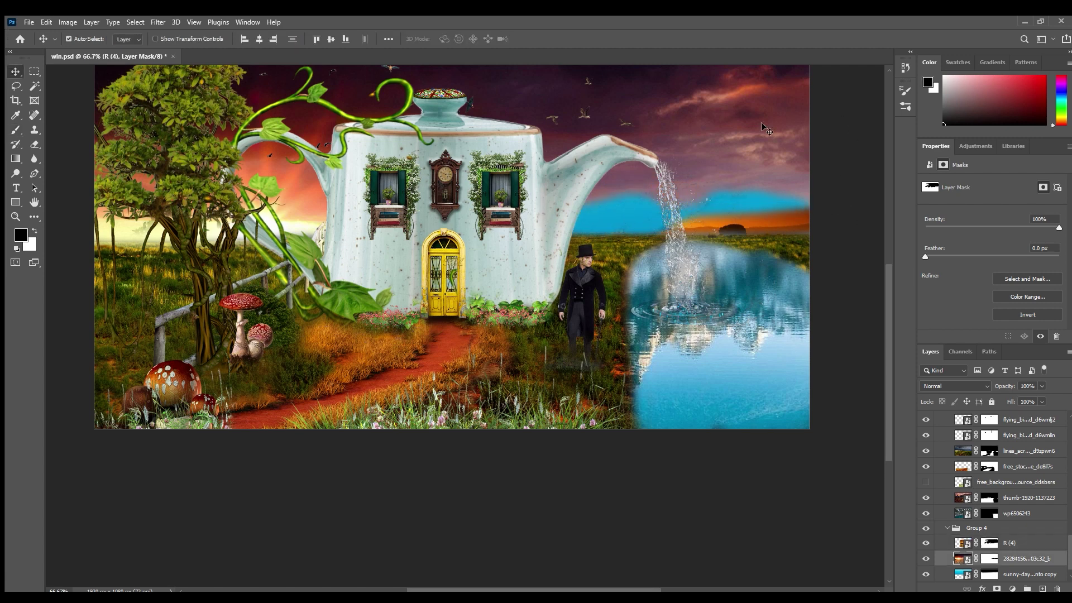
{"action": "left_click", "coordinate": [1023, 560]}
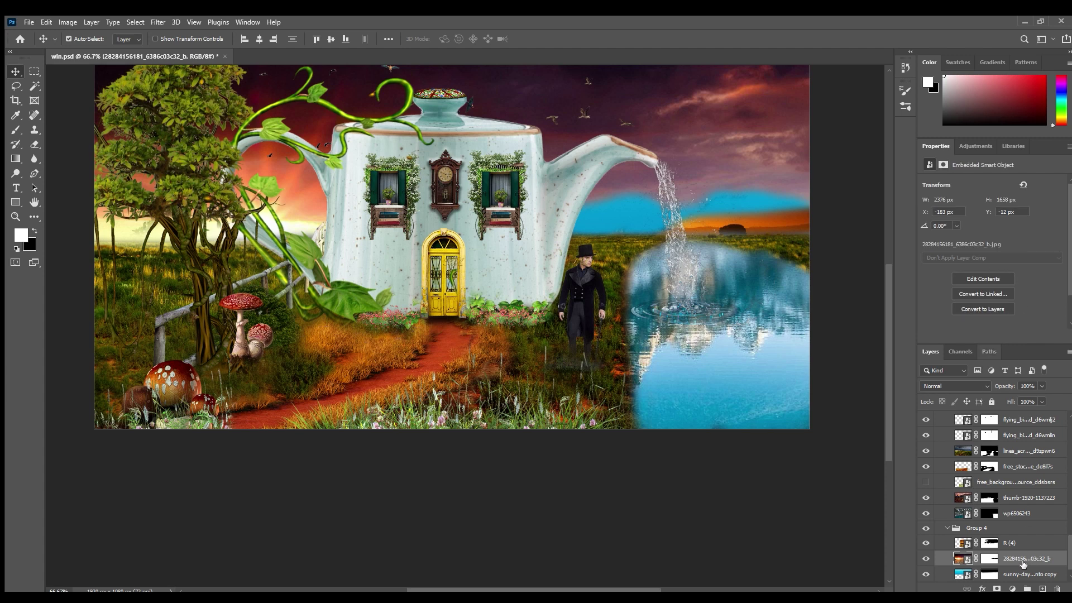
{"action": "key", "text": "ctrl+t"}
{"action": "left_click", "coordinate": [505, 39]}
{"action": "left_click_drag", "start_coordinate": [750, 184], "coordinate": [771, 232]}
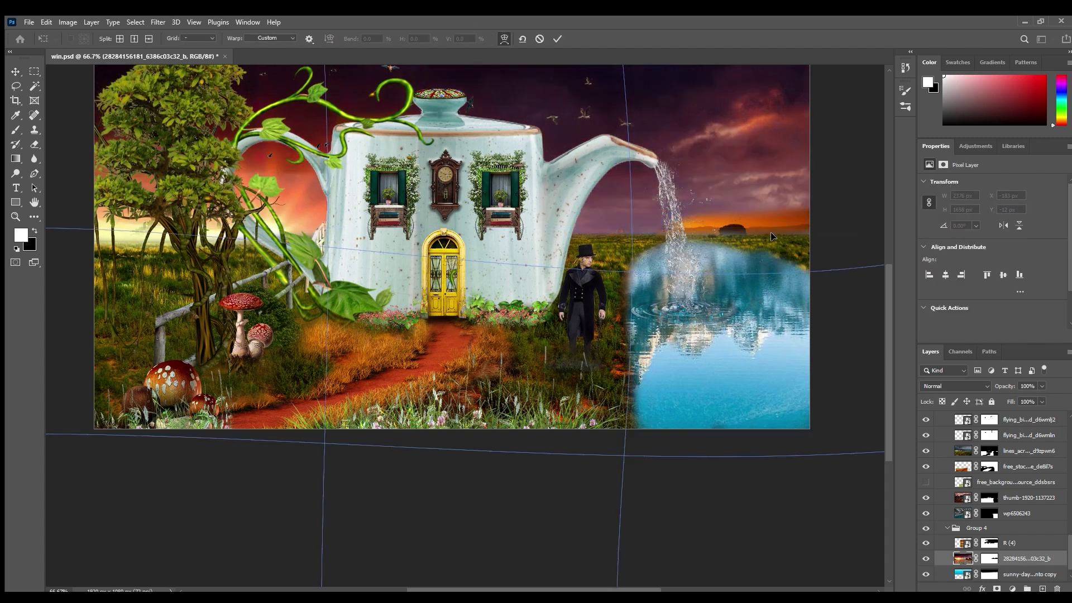
{"action": "scroll", "coordinate": [762, 282], "scroll_direction": "up", "scroll_amount": 2}
{"action": "scroll", "coordinate": [761, 284], "scroll_direction": "up", "scroll_amount": 1}
{"action": "left_click_drag", "start_coordinate": [623, 129], "coordinate": [711, 86]}
{"action": "mouse_move", "coordinate": [730, 240]}
{"action": "left_mouse_down"}
{"action": "mouse_move", "coordinate": [748, 269]}
{"action": "mouse_move", "coordinate": [750, 248]}
{"action": "left_mouse_up"}
{"action": "left_click", "coordinate": [557, 39]}
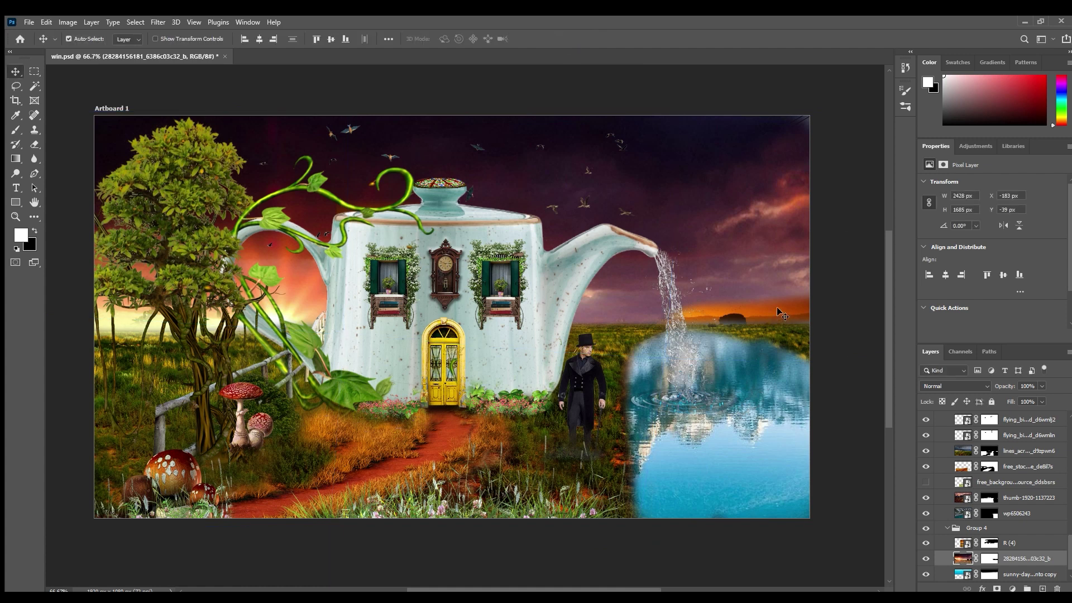
Step: Delete the R (4) orange sunset layer and move the sunset sky upward
{"action": "left_click", "coordinate": [781, 311]}
{"action": "key", "text": "Delete"}
{"action": "left_click", "coordinate": [12, 125]}
{"action": "left_click", "coordinate": [990, 543]}
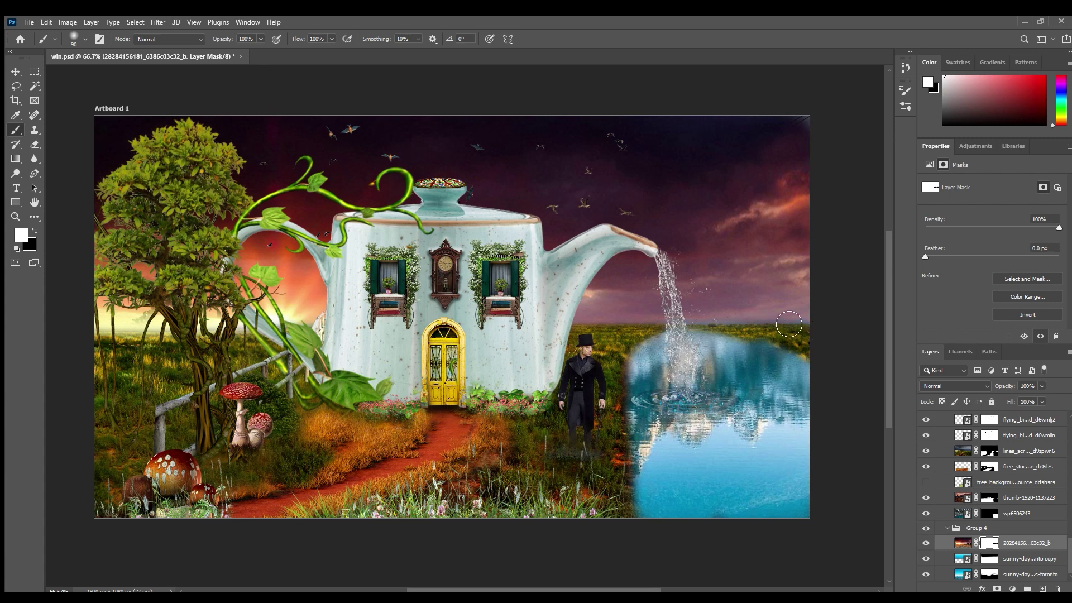
{"action": "key", "text": "v"}
{"action": "left_click_drag", "start_coordinate": [721, 248], "coordinate": [737, 186]}
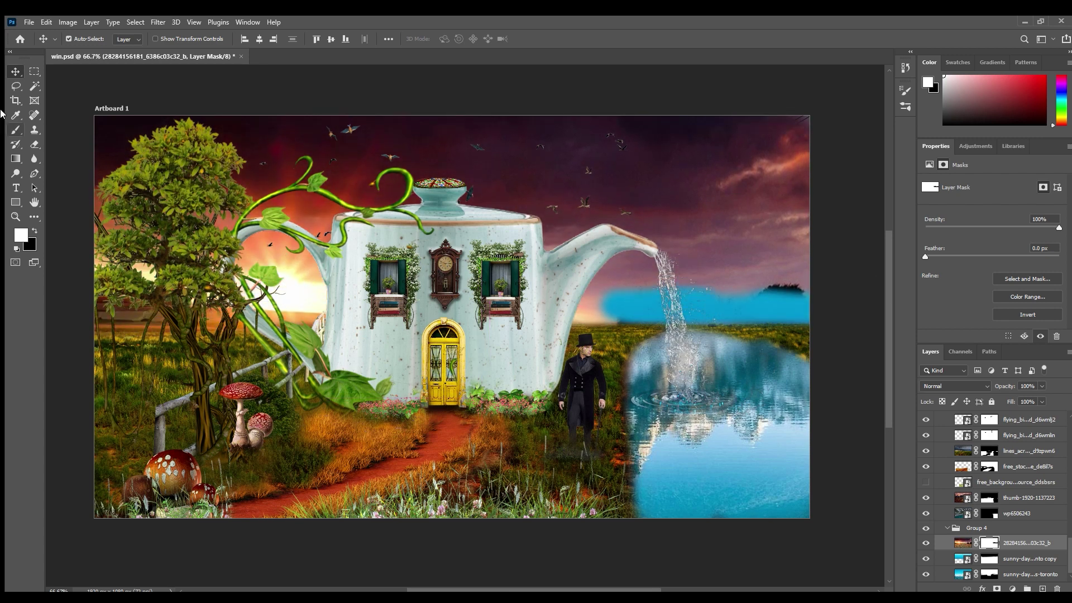
Step: Paint the sunset sky's mask white along the horizon beyond the lake to restore the dark trees
{"action": "key", "text": "b"}
{"action": "mouse_move", "coordinate": [767, 292]}
{"action": "left_mouse_down"}
{"action": "mouse_move", "coordinate": [849, 307]}
{"action": "mouse_move", "coordinate": [791, 321]}
{"action": "mouse_move", "coordinate": [803, 327]}
{"action": "left_mouse_up"}
{"action": "left_click_drag", "start_coordinate": [764, 222], "coordinate": [758, 235]}
{"action": "key", "text": "ctrl+z"}
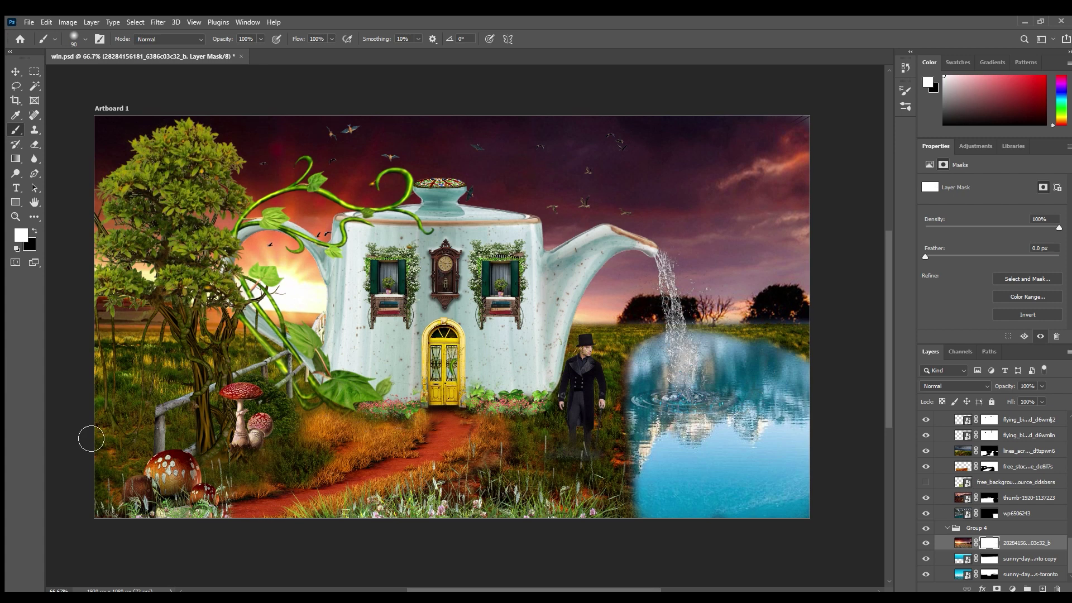
Step: Try to mask out the sunset sky along the horizon behind the large tree
{"action": "key", "text": "x"}
{"action": "mouse_move", "coordinate": [212, 328]}
{"action": "left_mouse_down"}
{"action": "mouse_move", "coordinate": [246, 342]}
{"action": "mouse_move", "coordinate": [153, 326]}
{"action": "left_mouse_up"}
{"action": "key", "text": "ctrl+z"}
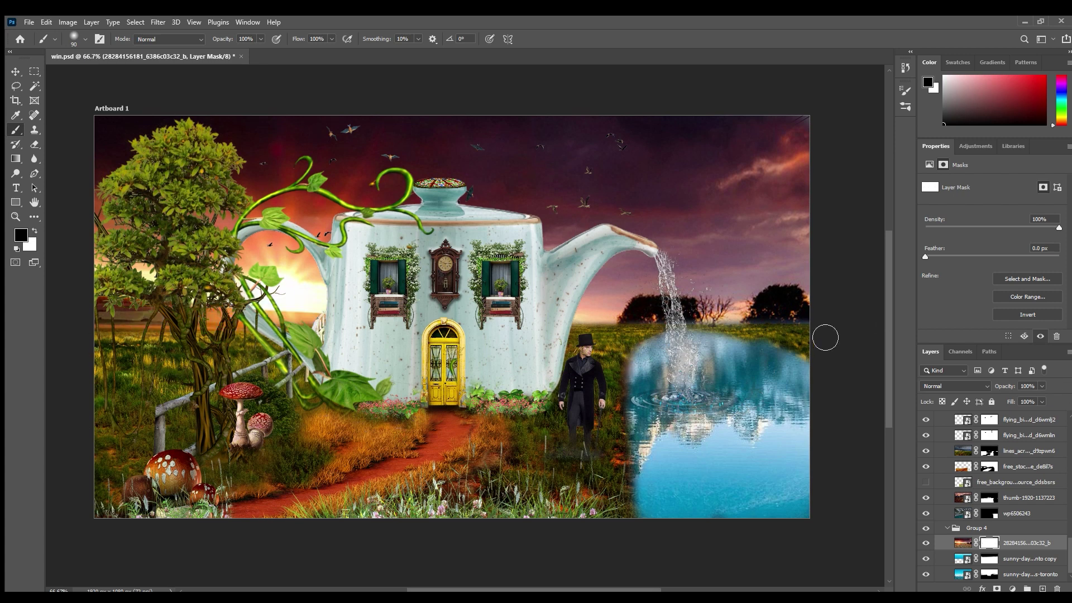
Step: Paint black on the lines_across field layer's mask along the lake's far edge with a smaller brush
{"action": "left_click", "coordinate": [989, 451]}
{"action": "key", "text": "bracketleft"}
{"action": "key", "text": "bracketleft"}
{"action": "key", "text": "bracketleft"}
{"action": "key", "text": "bracketleft"}
{"action": "key", "text": "bracketleft"}
{"action": "mouse_move", "coordinate": [695, 325]}
{"action": "left_mouse_down"}
{"action": "mouse_move", "coordinate": [730, 318]}
{"action": "mouse_move", "coordinate": [724, 333]}
{"action": "mouse_move", "coordinate": [808, 323]}
{"action": "mouse_move", "coordinate": [726, 320]}
{"action": "left_mouse_up"}
Step: Try reshaping the lake's far edge by painting black and white on the wp6506243 layer's mask
{"action": "left_click", "coordinate": [645, 307], "text": "ctrl"}
{"action": "left_click", "coordinate": [993, 541]}
{"action": "key", "text": "ctrl+z"}
{"action": "key", "text": "ctrl+z"}
{"action": "left_click", "coordinate": [751, 379], "text": "ctrl"}
{"action": "left_click", "coordinate": [796, 447], "text": "ctrl"}
{"action": "left_click", "coordinate": [990, 574]}
{"action": "left_click", "coordinate": [732, 335]}
{"action": "key", "text": "ctrl+z"}
{"action": "left_click", "coordinate": [34, 231]}
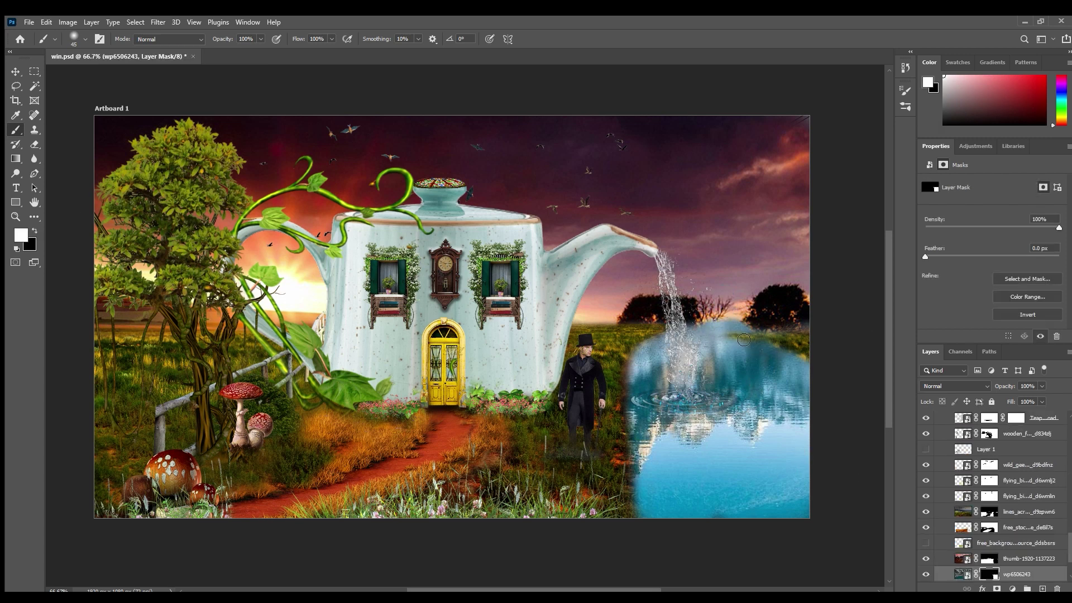
{"action": "mouse_move", "coordinate": [694, 338]}
{"action": "left_mouse_down"}
{"action": "mouse_move", "coordinate": [724, 321]}
{"action": "mouse_move", "coordinate": [746, 328]}
{"action": "mouse_move", "coordinate": [736, 301]}
{"action": "mouse_move", "coordinate": [712, 329]}
{"action": "mouse_move", "coordinate": [721, 318]}
{"action": "mouse_move", "coordinate": [740, 325]}
{"action": "mouse_move", "coordinate": [736, 316]}
{"action": "mouse_move", "coordinate": [698, 343]}
{"action": "mouse_move", "coordinate": [733, 300]}
{"action": "mouse_move", "coordinate": [707, 323]}
{"action": "mouse_move", "coordinate": [700, 308]}
{"action": "mouse_move", "coordinate": [744, 308]}
{"action": "mouse_move", "coordinate": [787, 340]}
{"action": "mouse_move", "coordinate": [748, 321]}
{"action": "mouse_move", "coordinate": [805, 344]}
{"action": "mouse_move", "coordinate": [747, 344]}
{"action": "mouse_move", "coordinate": [798, 350]}
{"action": "mouse_move", "coordinate": [741, 329]}
{"action": "left_mouse_up"}
{"action": "key", "text": "ctrl+z"}
Step: Try to blend the lake's far edge with the horizon by painting on the sunset sky's mask
{"action": "left_click", "coordinate": [34, 231]}
{"action": "left_click", "coordinate": [1025, 512]}
{"action": "left_click", "coordinate": [993, 512]}
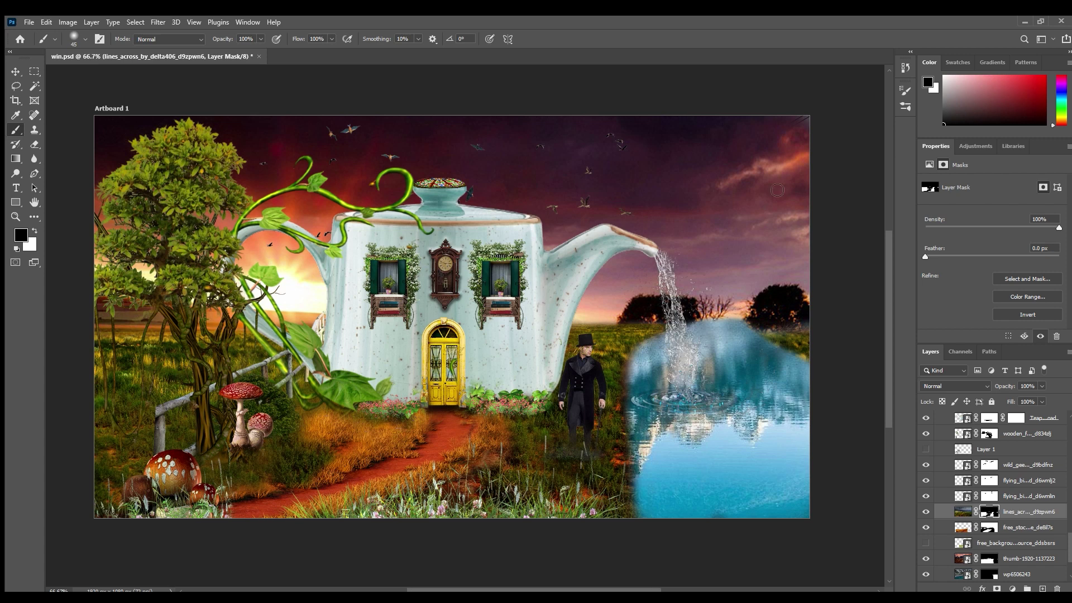
{"action": "left_click", "coordinate": [726, 328], "text": "ctrl"}
{"action": "left_click", "coordinate": [987, 575]}
{"action": "left_click_drag", "start_coordinate": [764, 343], "coordinate": [741, 322]}
{"action": "key", "text": "ctrl+z"}
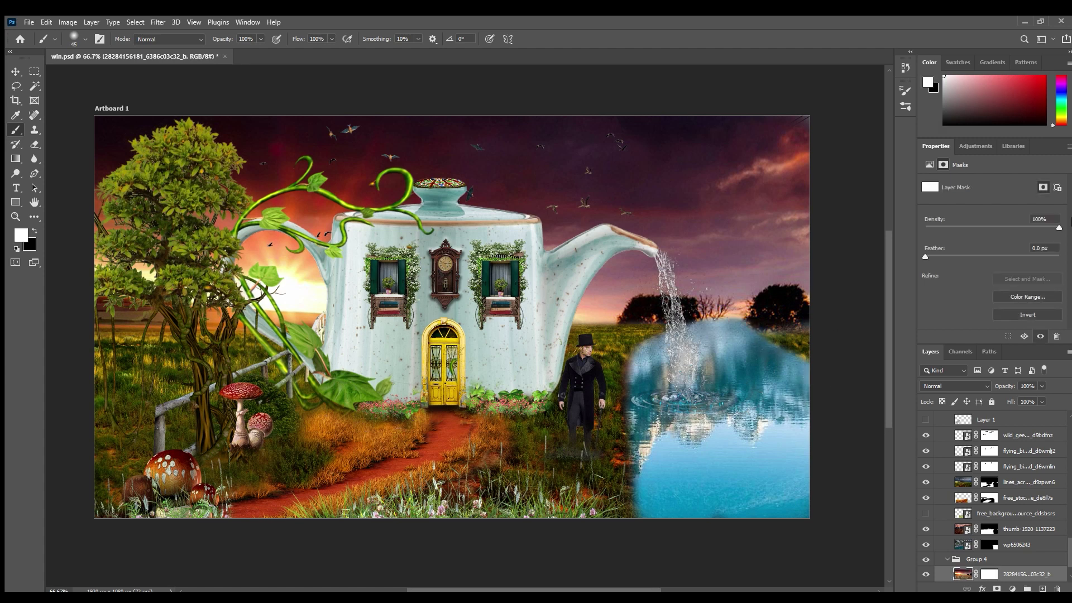
Step: Set up the Clone Stamp on the lines_across grass and add a new empty layer above that field layer
{"action": "left_click", "coordinate": [15, 73]}
{"action": "left_click", "coordinate": [621, 350]}
{"action": "left_click", "coordinate": [34, 129]}
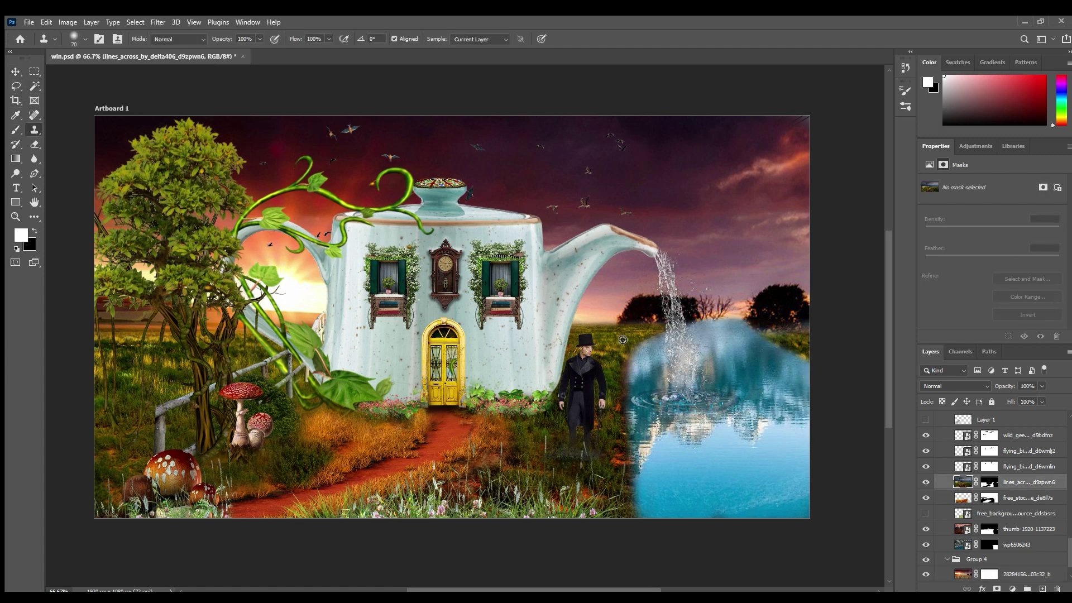
{"action": "scroll", "coordinate": [1023, 473], "scroll_direction": "down", "scroll_amount": 10}
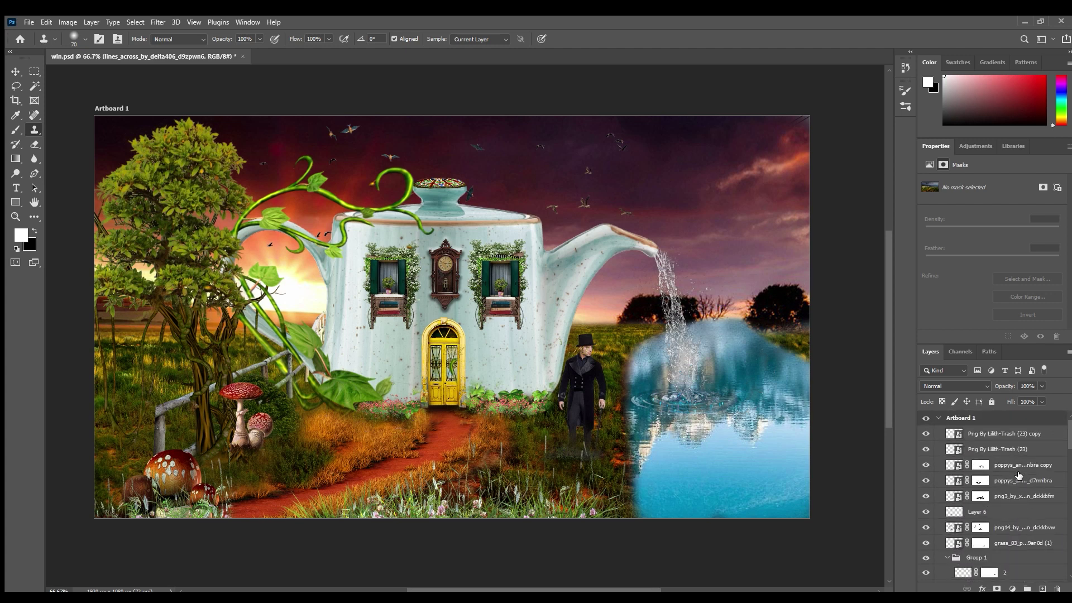
{"action": "scroll", "coordinate": [1020, 476], "scroll_direction": "up", "scroll_amount": 10}
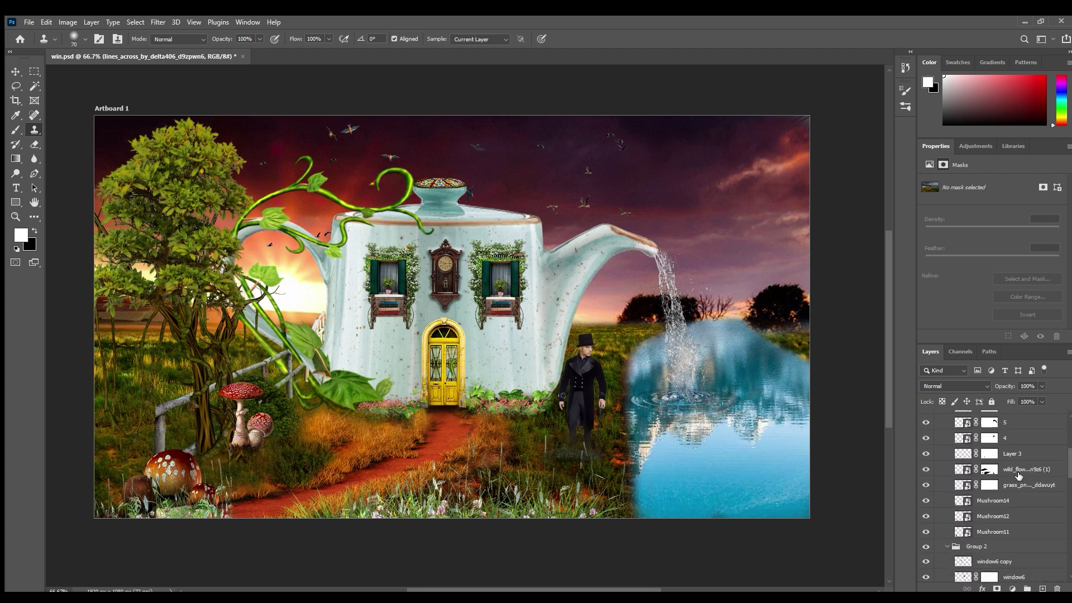
{"action": "left_click", "coordinate": [1042, 587]}
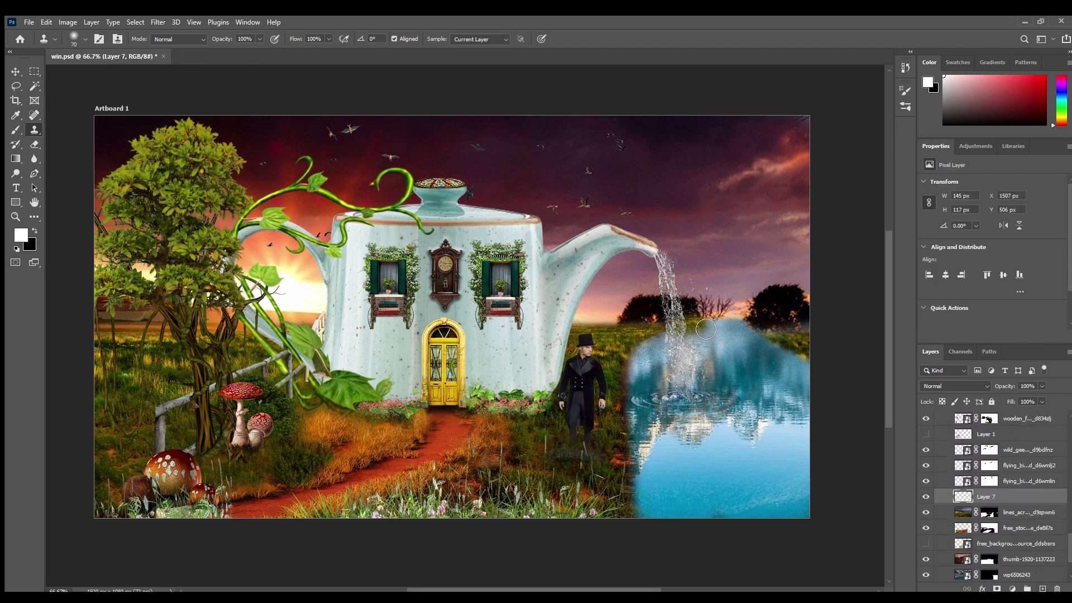
Step: Clone field grass over the lake's far and side edges on Layer 7, enlarging the brush to 100 px
{"action": "mouse_move", "coordinate": [764, 334]}
{"action": "left_mouse_down"}
{"action": "mouse_move", "coordinate": [758, 327]}
{"action": "mouse_move", "coordinate": [817, 342]}
{"action": "mouse_move", "coordinate": [803, 339]}
{"action": "mouse_move", "coordinate": [801, 353]}
{"action": "left_mouse_up"}
{"action": "key", "text": "bracketright"}
{"action": "key", "text": "bracketright"}
{"action": "key", "text": "bracketright"}
{"action": "mouse_move", "coordinate": [706, 325]}
{"action": "left_mouse_down"}
{"action": "mouse_move", "coordinate": [726, 331]}
{"action": "mouse_move", "coordinate": [625, 354]}
{"action": "mouse_move", "coordinate": [650, 340]}
{"action": "mouse_move", "coordinate": [638, 367]}
{"action": "left_mouse_up"}
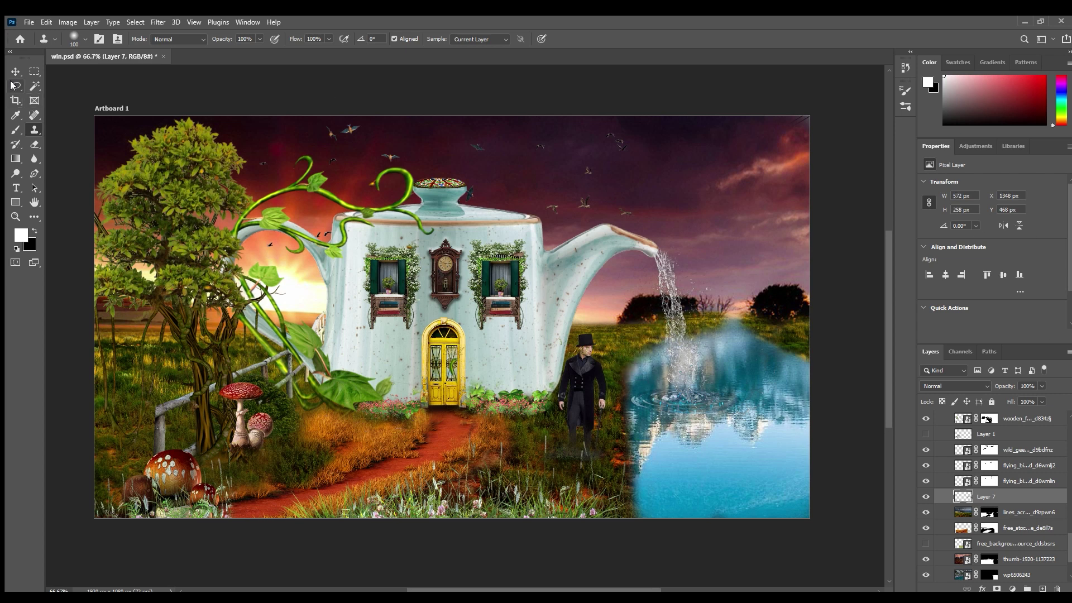
{"action": "key", "text": "alt+bracketleft"}
{"action": "key", "text": "alt+bracketright"}
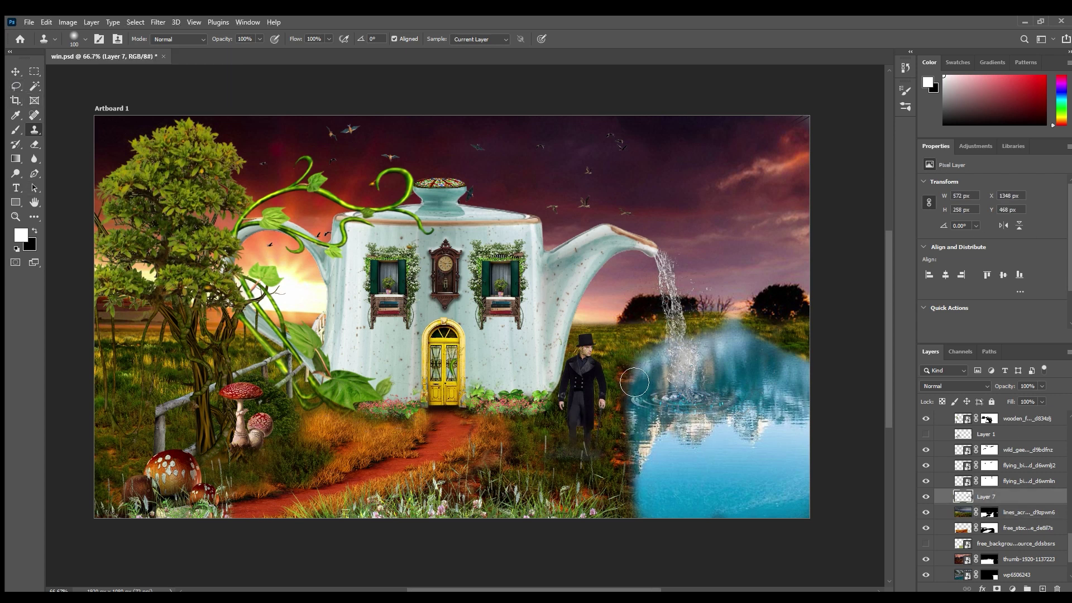
Step: Clone more grass onto Layer 7 along the shore near the man, then refine the lake's far edge with a smaller brush
{"action": "left_click_drag", "start_coordinate": [639, 376], "coordinate": [644, 369]}
{"action": "key", "text": "bracketleft"}
{"action": "key", "text": "bracketleft"}
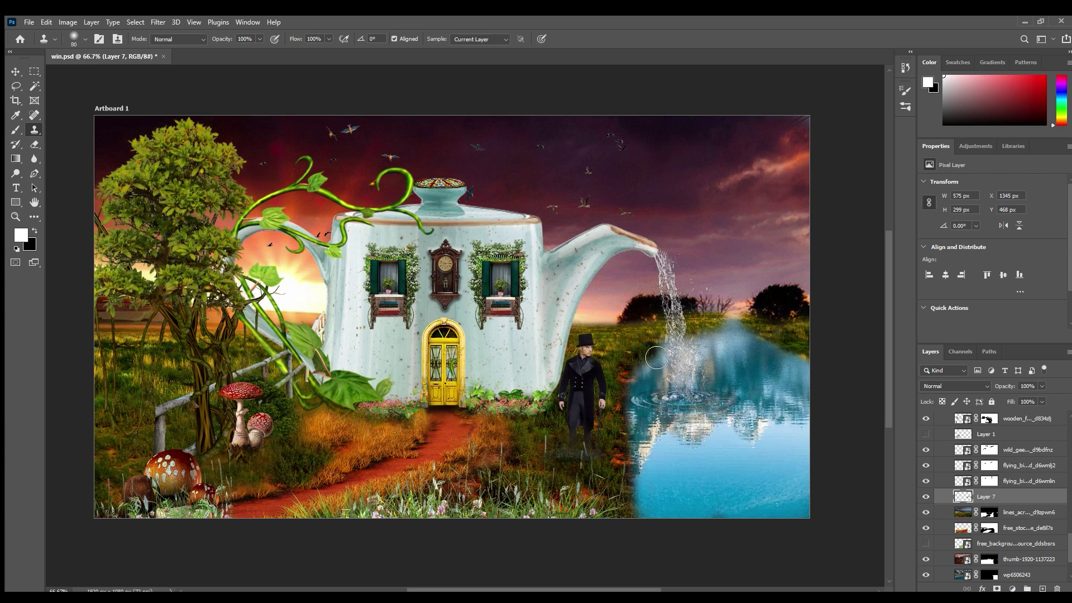
{"action": "mouse_move", "coordinate": [681, 349]}
{"action": "left_mouse_down"}
{"action": "mouse_move", "coordinate": [724, 327]}
{"action": "mouse_move", "coordinate": [757, 328]}
{"action": "left_mouse_up"}
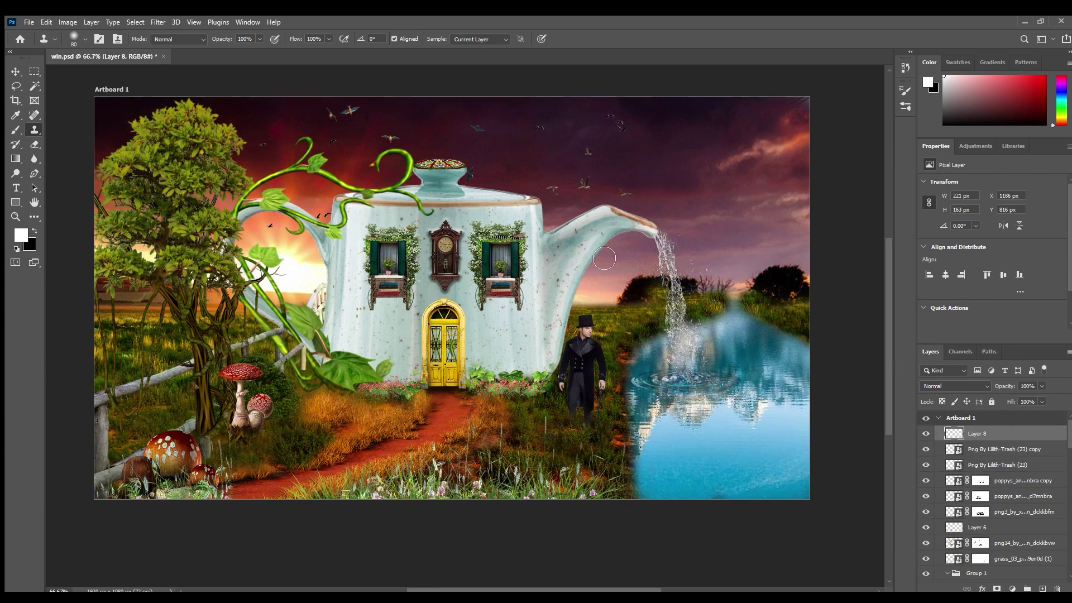
Step: Stamp all visible layers into a new merged layer above Layer 8
{"action": "left_click", "coordinate": [15, 71]}
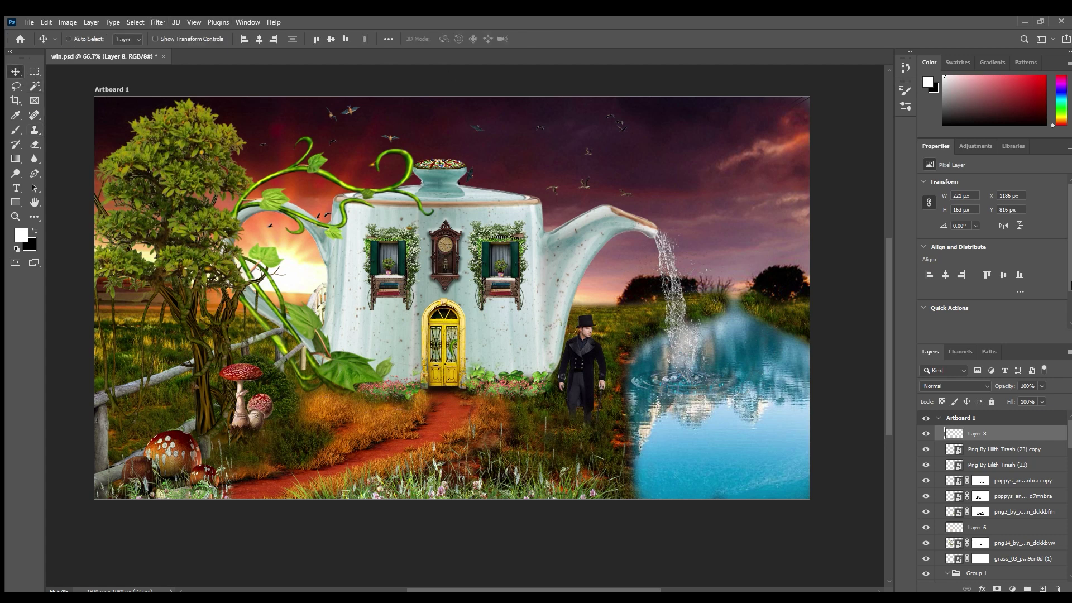
{"action": "key", "text": "ctrl+shift+alt+e"}
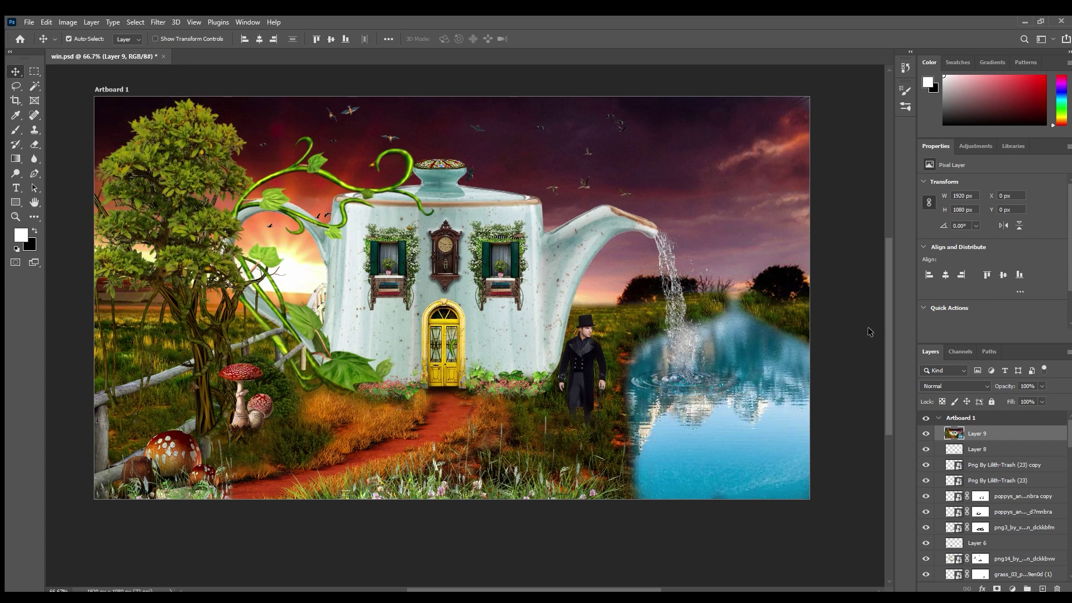
{"action": "scroll", "coordinate": [830, 360], "scroll_direction": "up", "scroll_amount": 1}
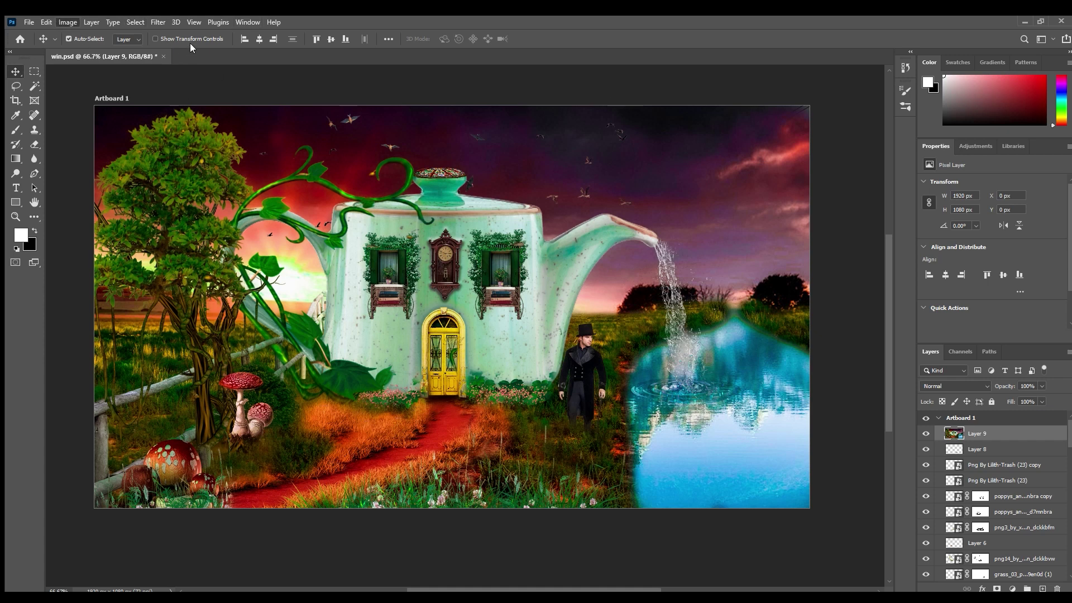
Step: Adjust the colors of the merged Layer 9, shifting the sky toward red and the lake toward blue, and save the document
{"action": "key", "text": "i"}
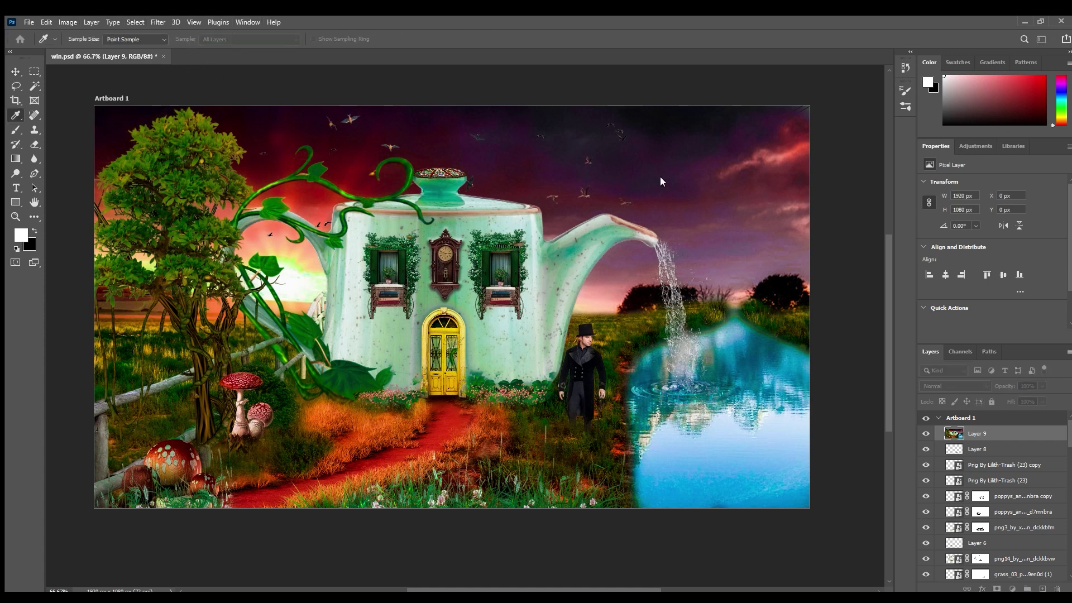
{"action": "left_click", "coordinate": [694, 203]}
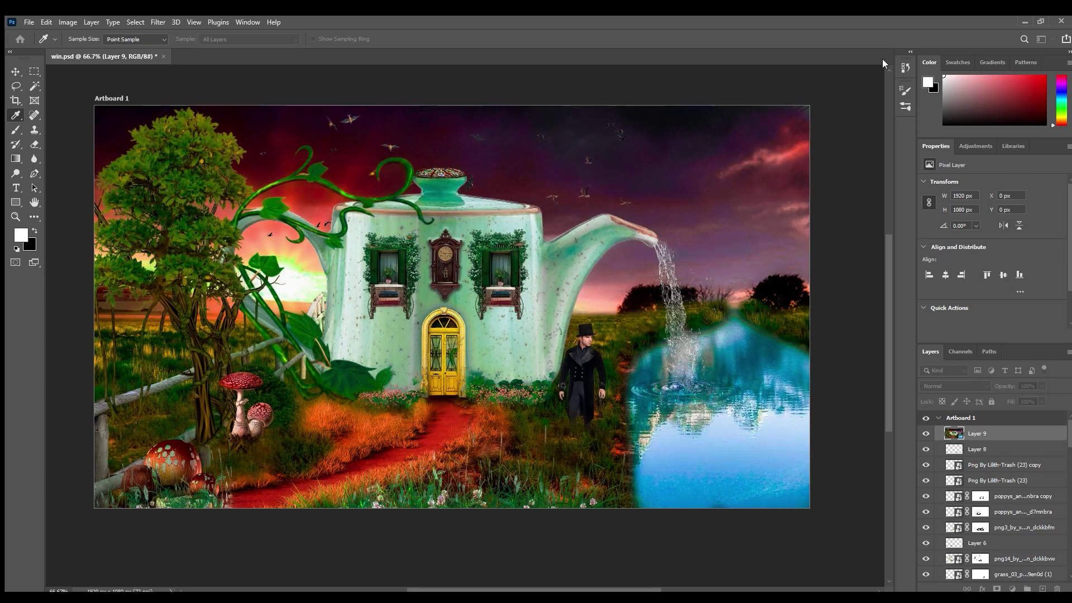
{"action": "key", "text": "v"}
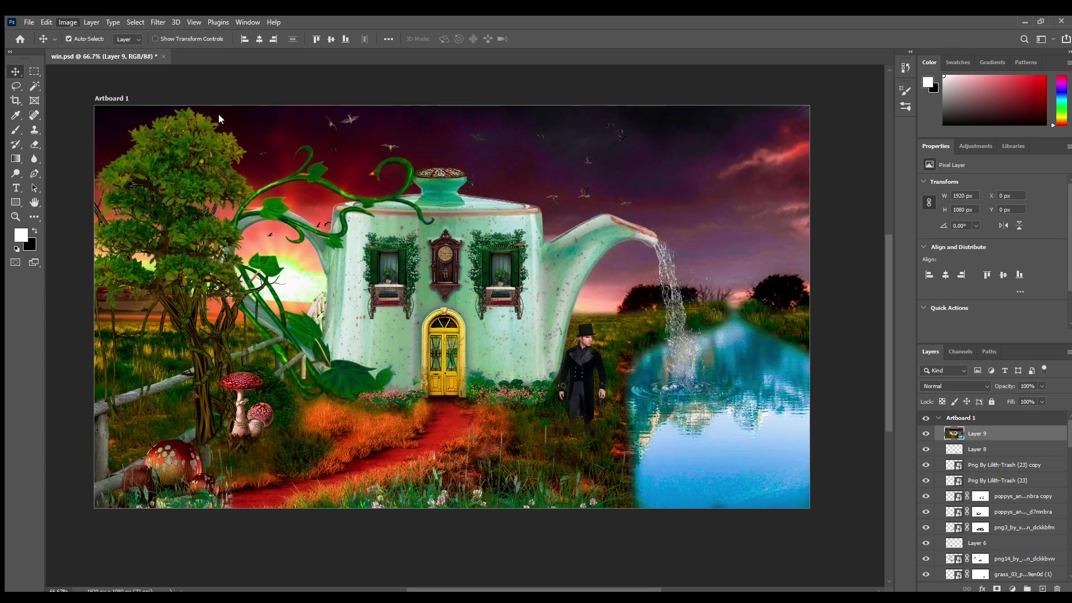
{"action": "key", "text": "i"}
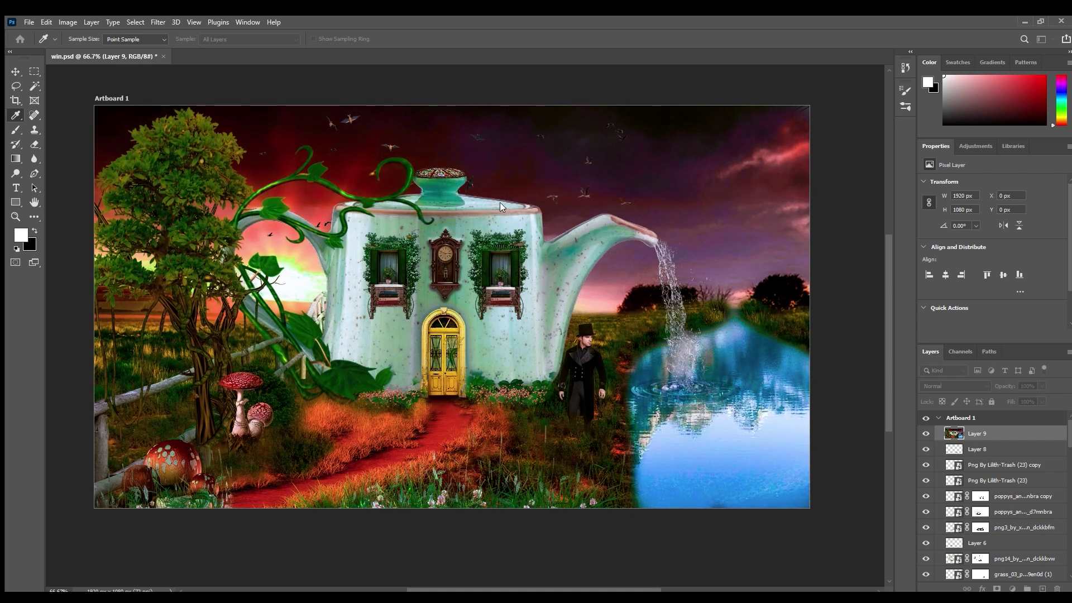
{"action": "key", "text": "v"}
{"action": "key", "text": "ctrl+s"}
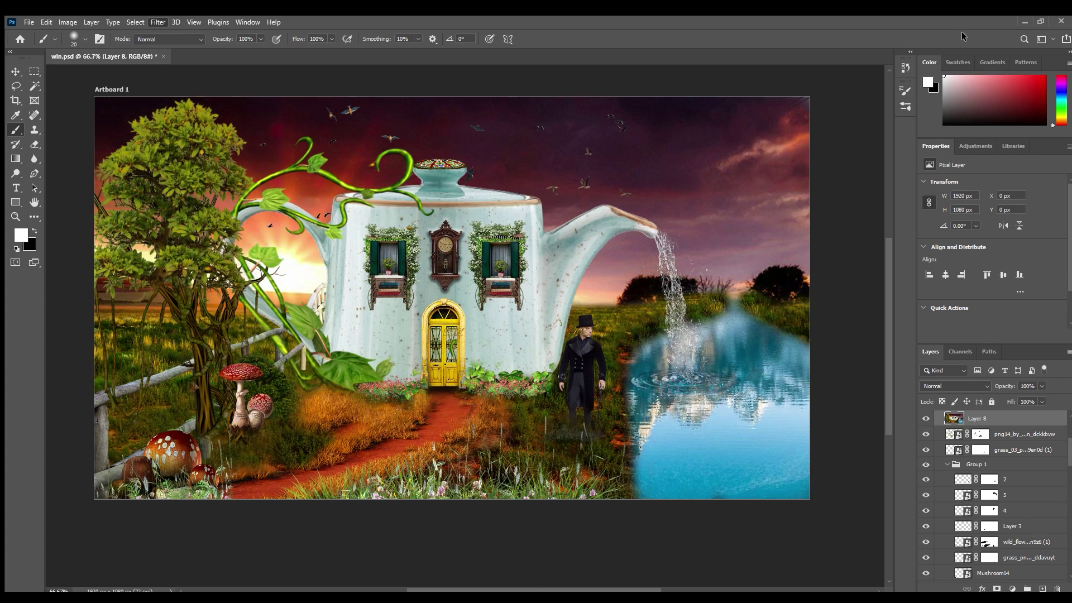
Step: Delete the merged Layer 8 and set up a black brush on the layer masks of the field, lake and poppys copy layers
{"action": "key", "text": "Delete"}
{"action": "key", "text": "v"}
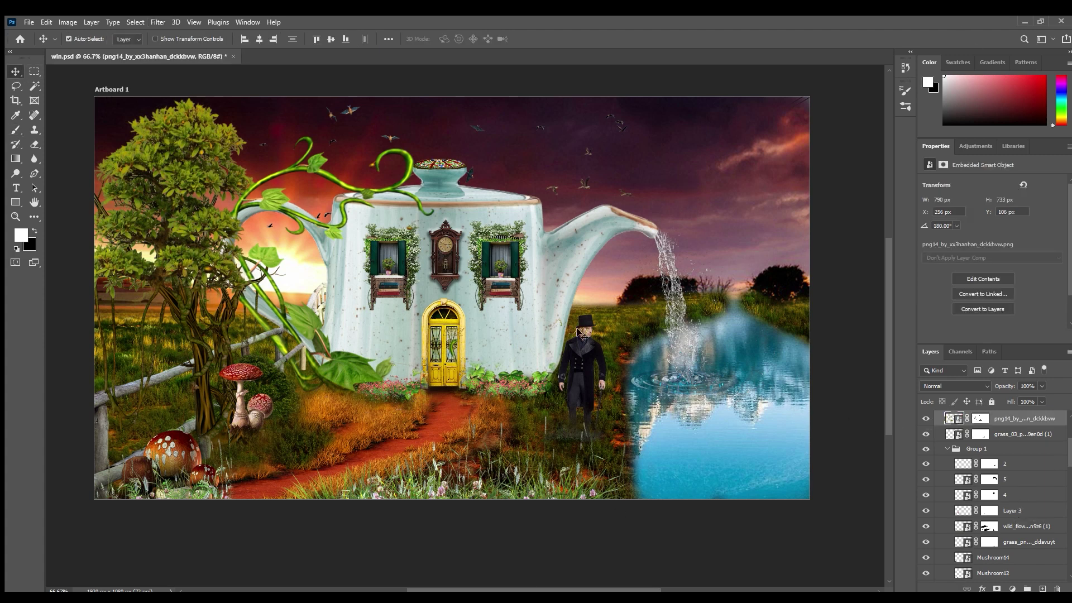
{"action": "left_click", "coordinate": [584, 336]}
{"action": "key", "text": "b"}
{"action": "key", "text": "x"}
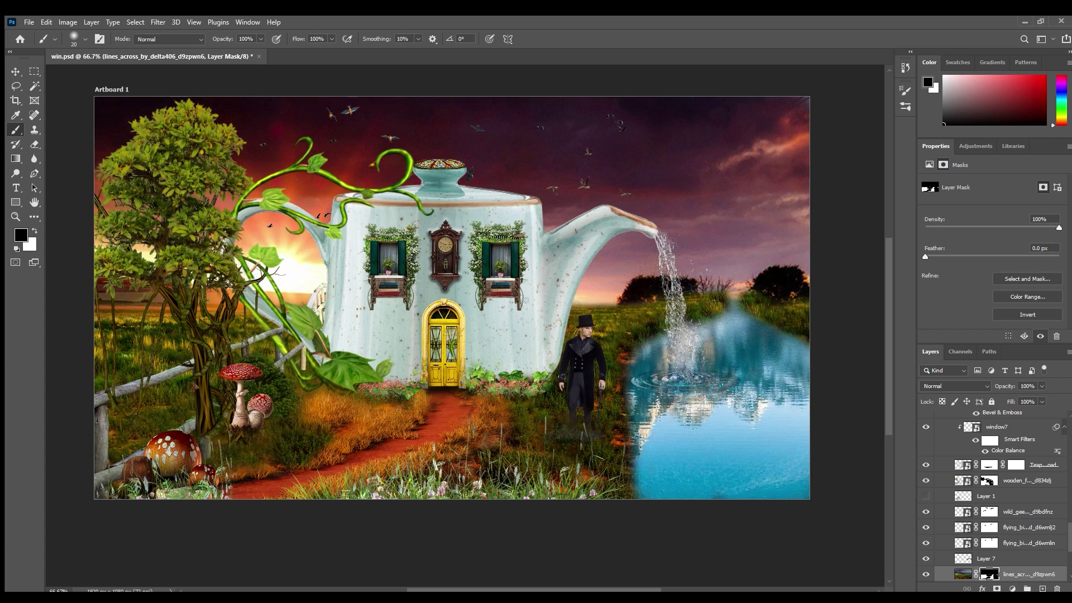
{"action": "left_click", "coordinate": [587, 338], "text": "ctrl"}
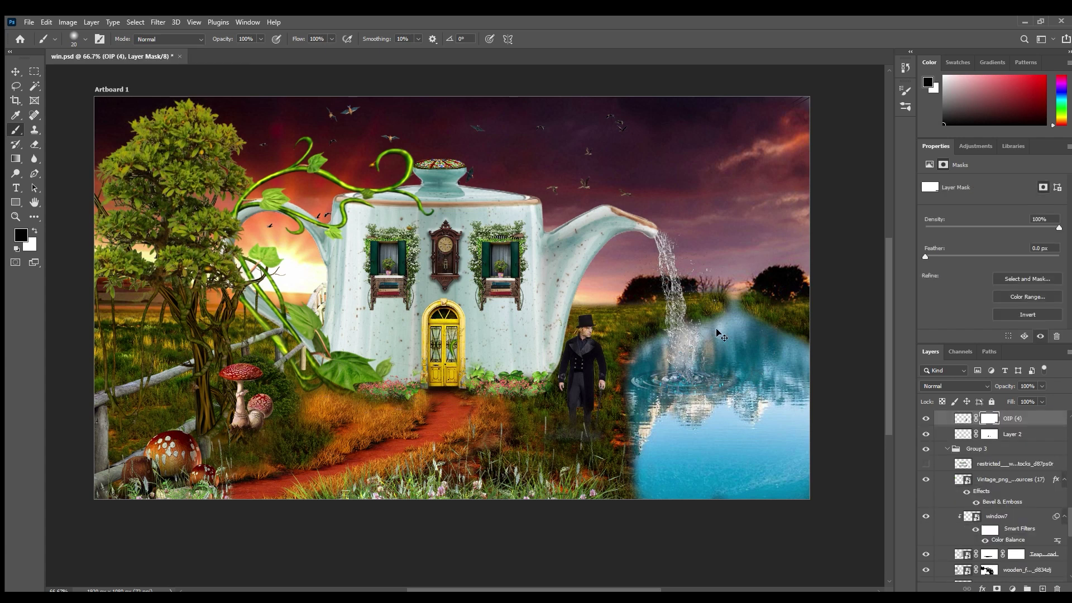
{"action": "left_click", "coordinate": [581, 335], "text": "ctrl"}
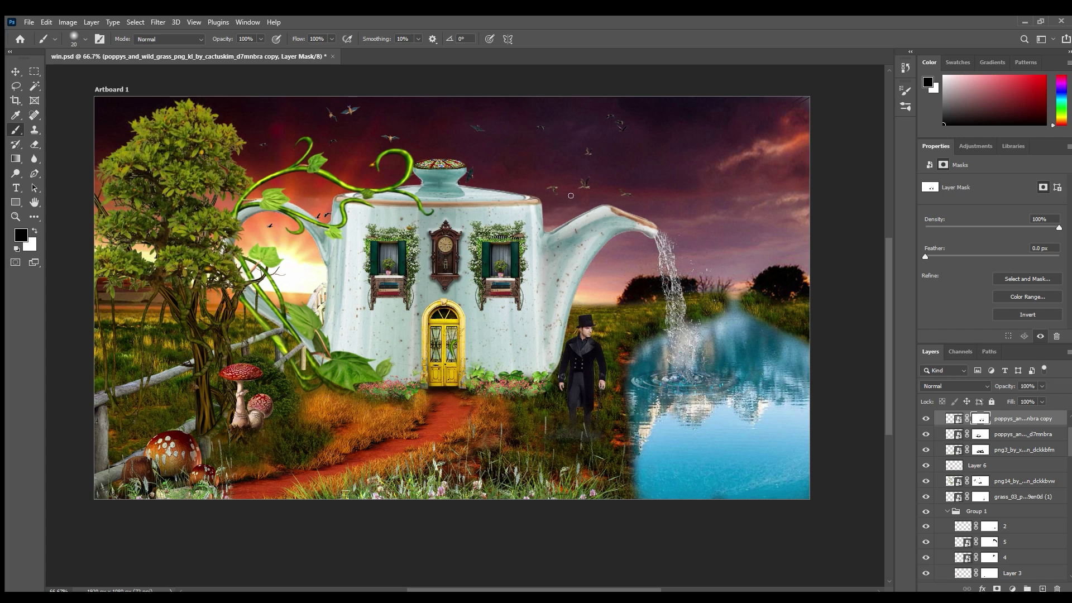
Step: Clone grass from the lines_across field onto a new empty top layer, covering the ground around the man's feet
{"action": "left_click", "coordinate": [15, 71]}
{"action": "left_click", "coordinate": [556, 429]}
{"action": "left_click", "coordinate": [538, 407]}
{"action": "left_click", "coordinate": [32, 132]}
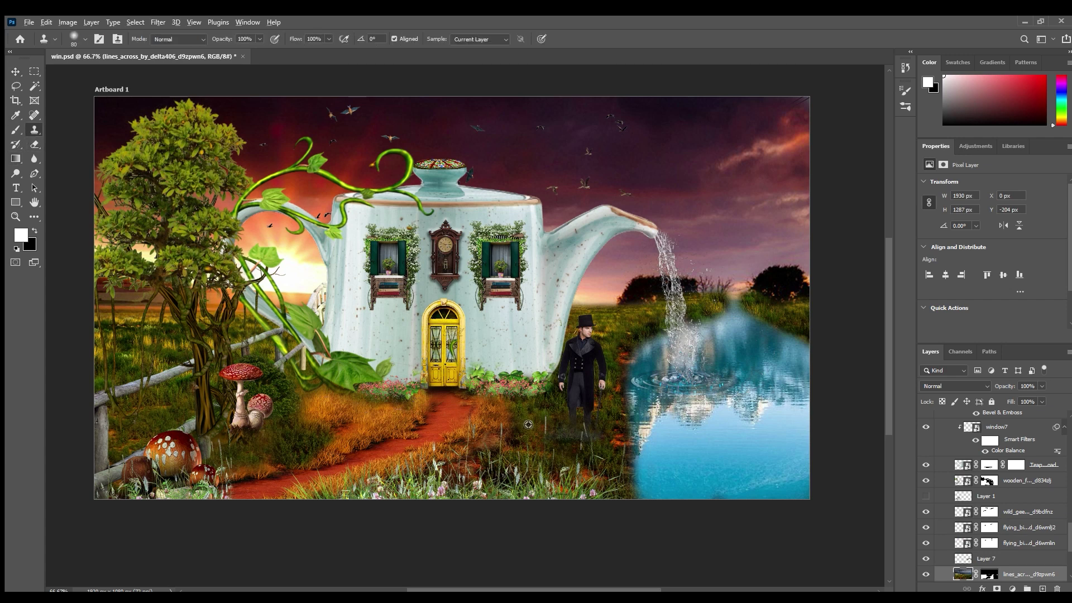
{"action": "scroll", "coordinate": [1049, 441], "scroll_direction": "up", "scroll_amount": 12}
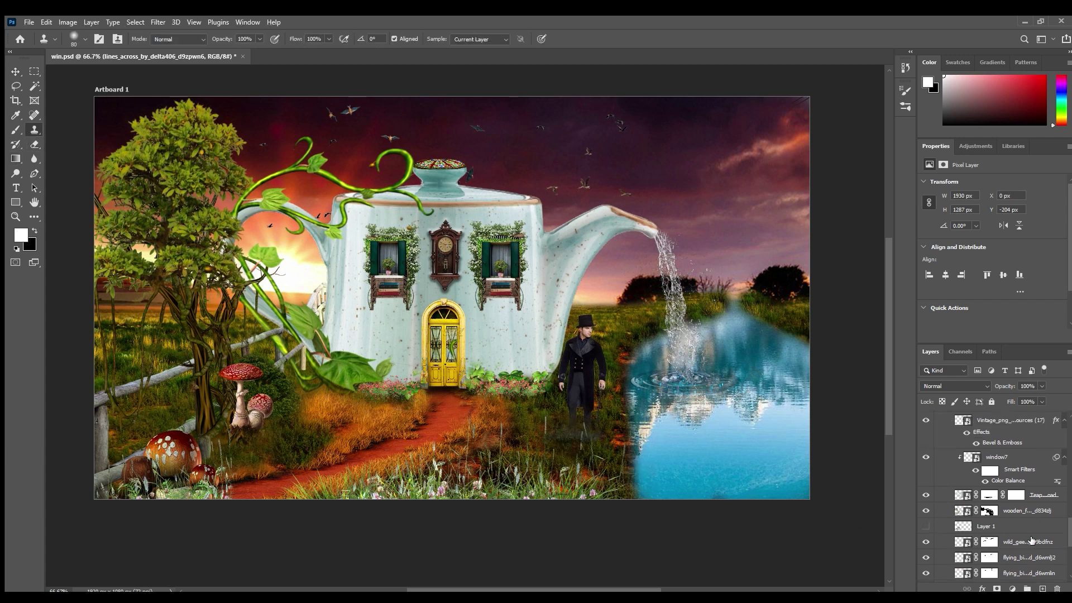
{"action": "left_click", "coordinate": [1049, 441]}
{"action": "left_click", "coordinate": [1043, 589]}
{"action": "mouse_move", "coordinate": [601, 441]}
{"action": "left_mouse_down"}
{"action": "mouse_move", "coordinate": [567, 443]}
{"action": "mouse_move", "coordinate": [596, 469]}
{"action": "mouse_move", "coordinate": [603, 448]}
{"action": "mouse_move", "coordinate": [581, 433]}
{"action": "left_mouse_up"}
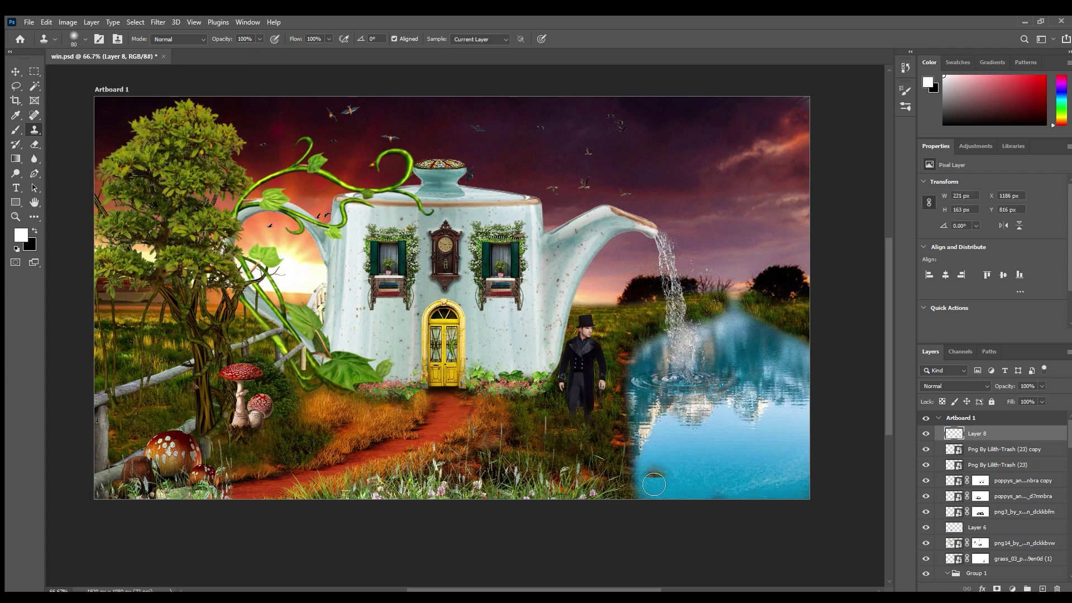